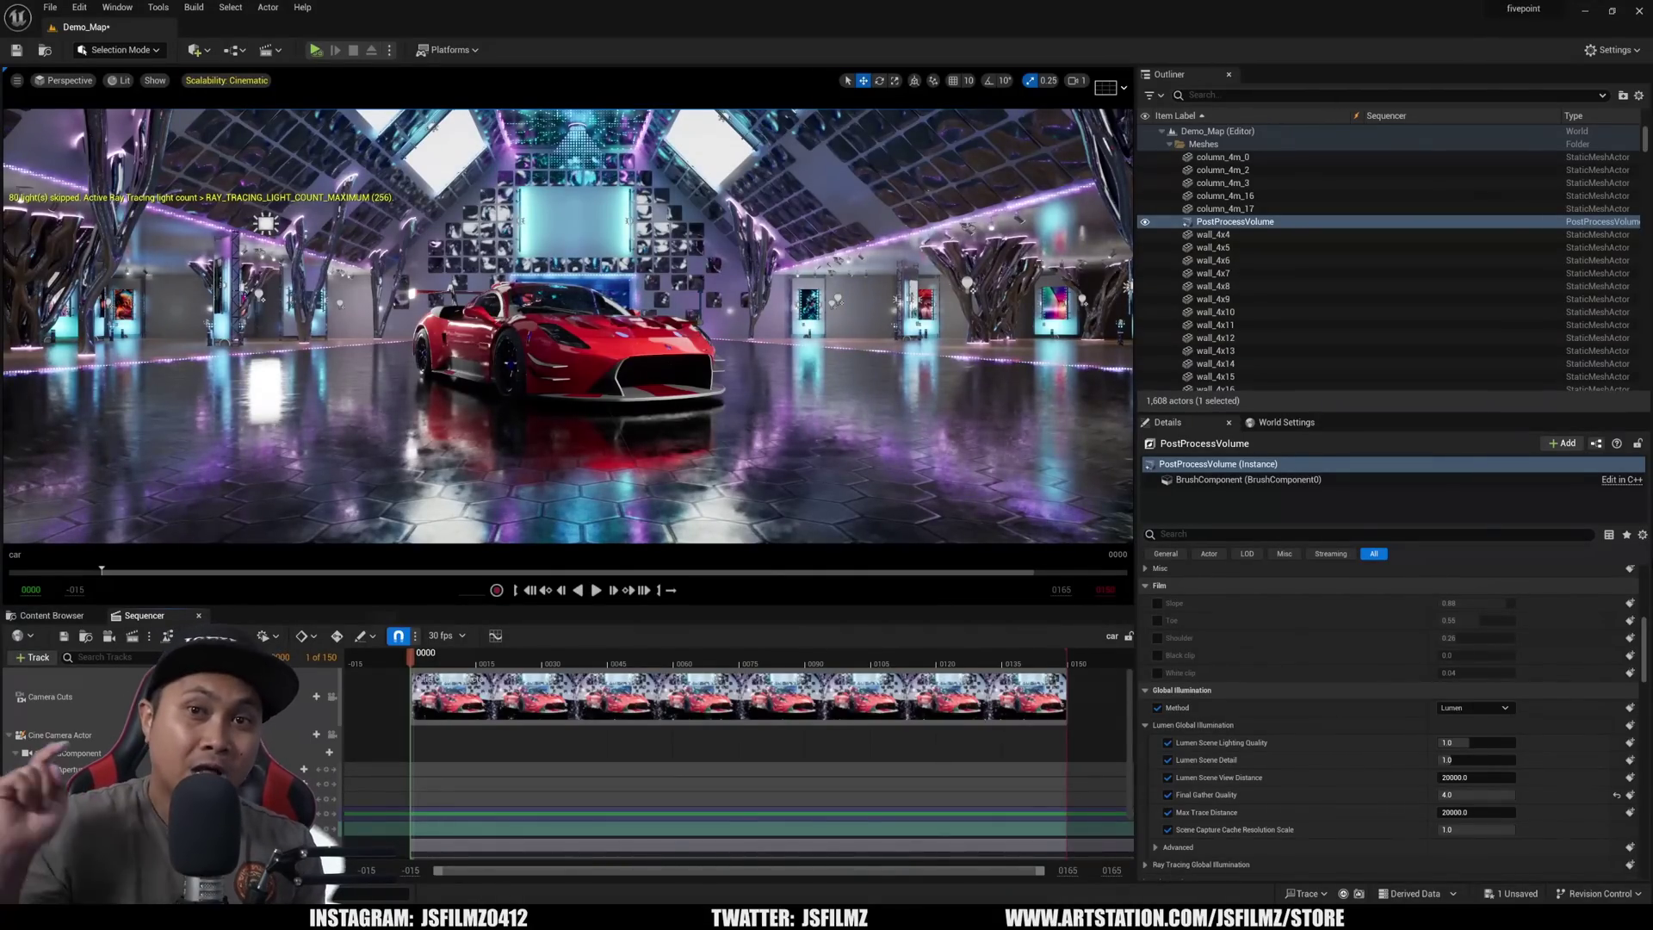
Enlarge the viewport above the Sequencer and open the Project Settings
left_click_drag(528, 606, 528, 760)
left_click(80, 7)
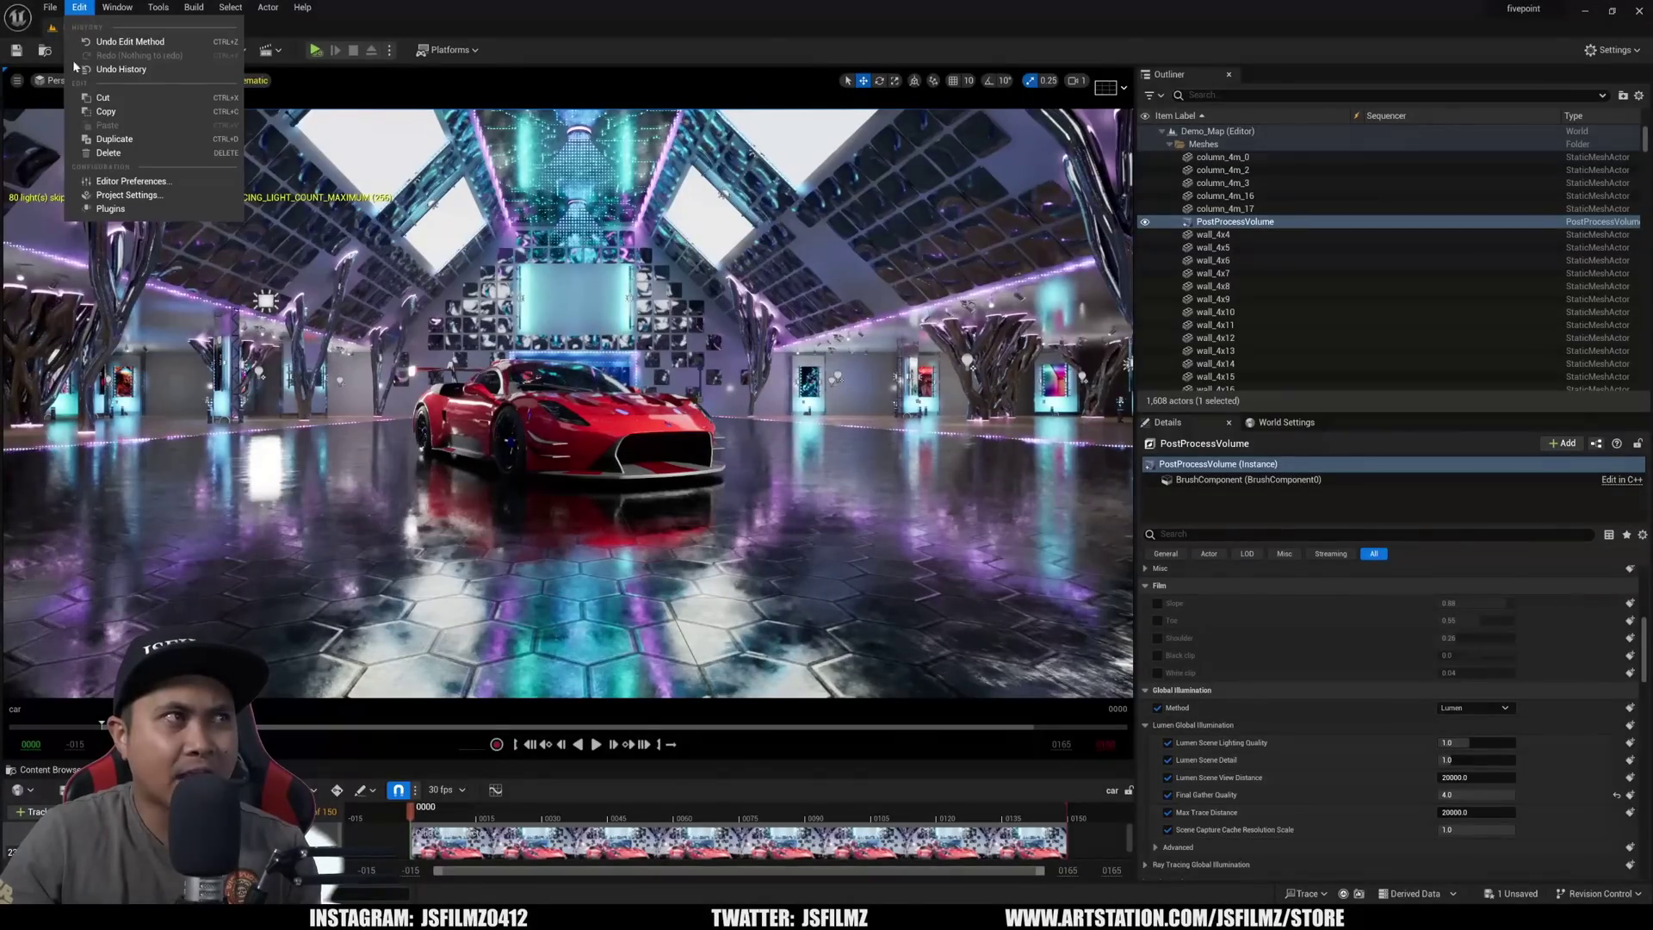
left_click(134, 194)
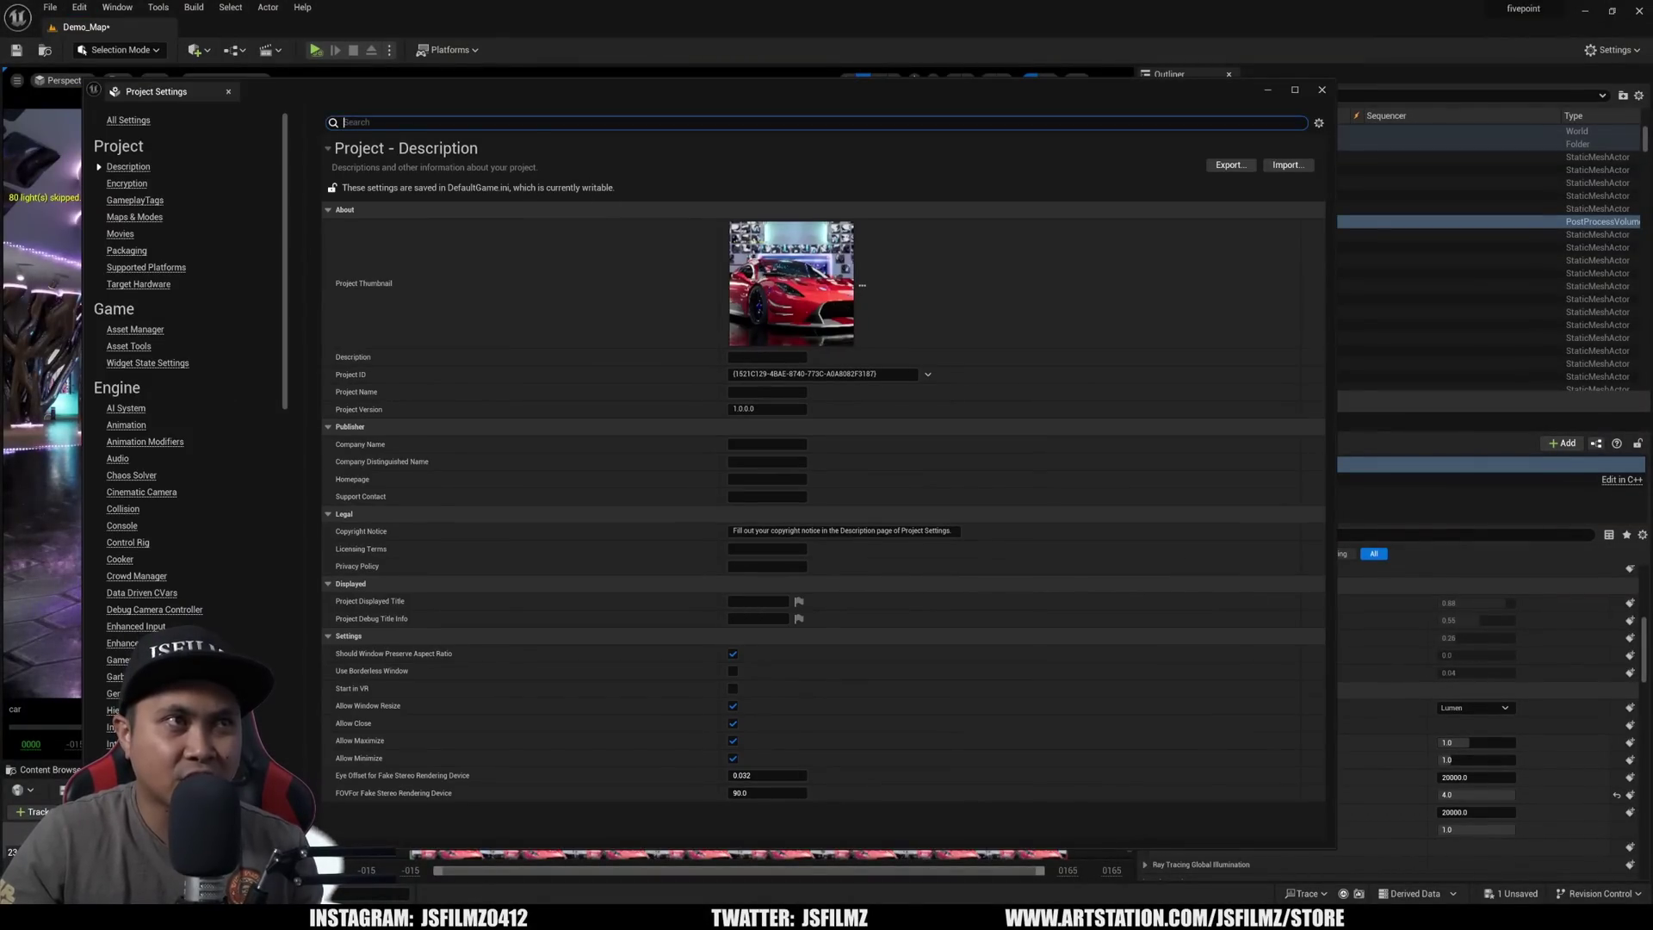
Search the project settings for "hardware", review the Lumen and Hardware Ray Tracing options, and close the settings
type("hasrdware")
key("BackSpace")
key("BackSpace")
key("BackSpace")
key("BackSpace")
key("BackSpace")
key("BackSpace")
key("BackSpace")
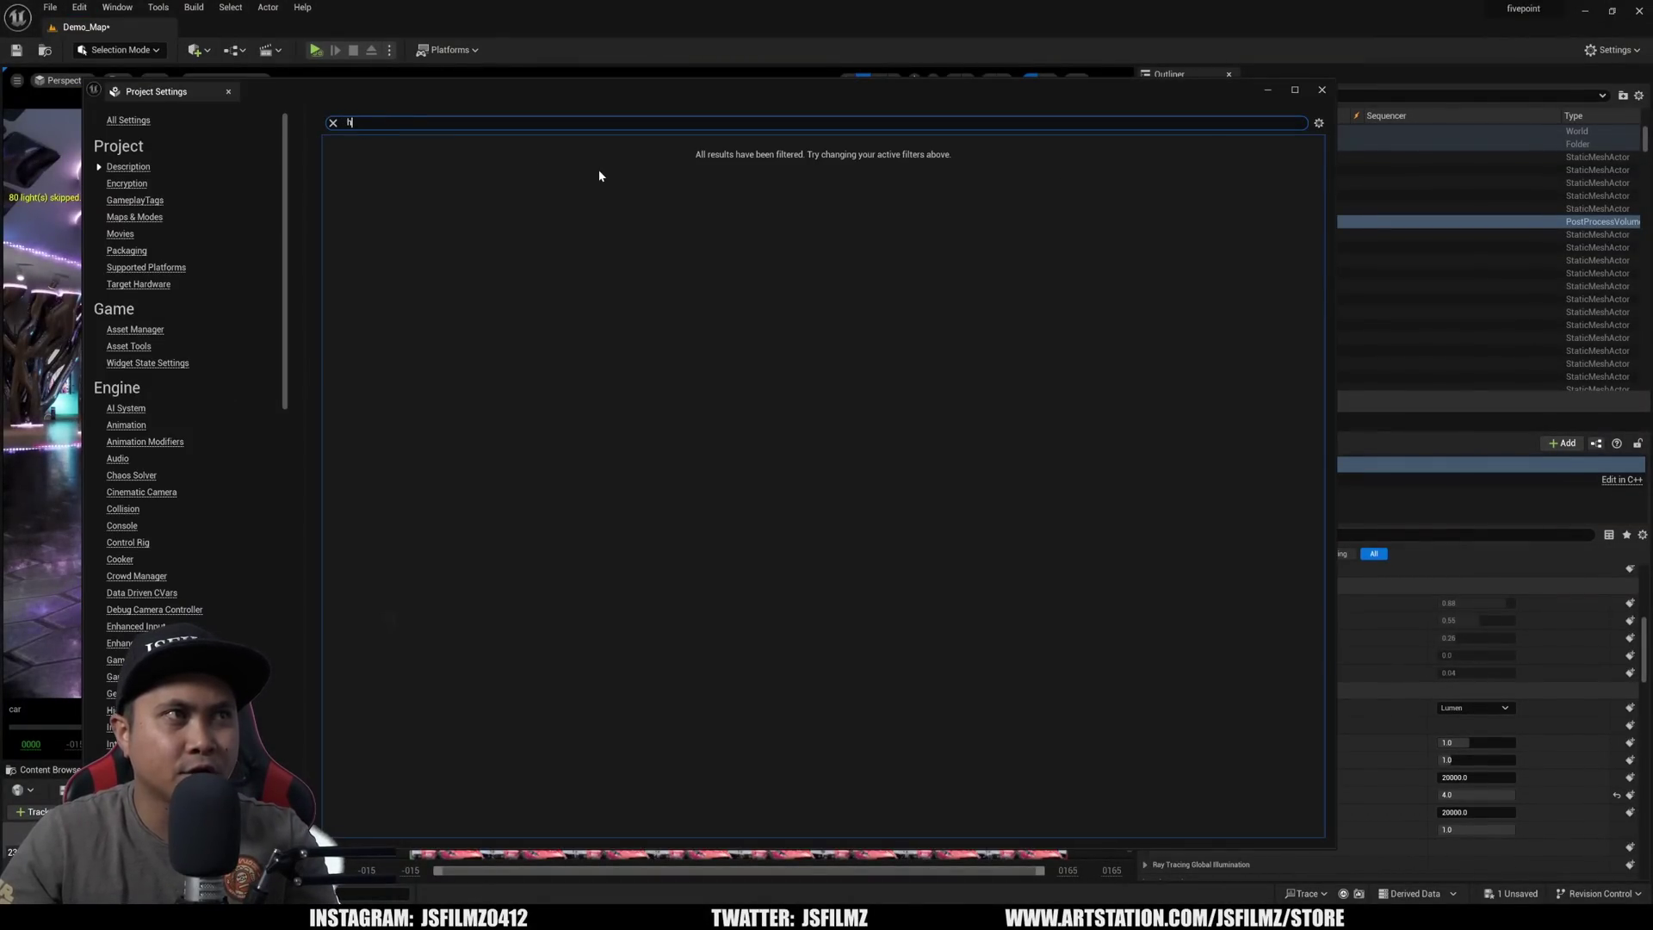
type("rdware")
left_click_drag(1320, 327, 1308, 741)
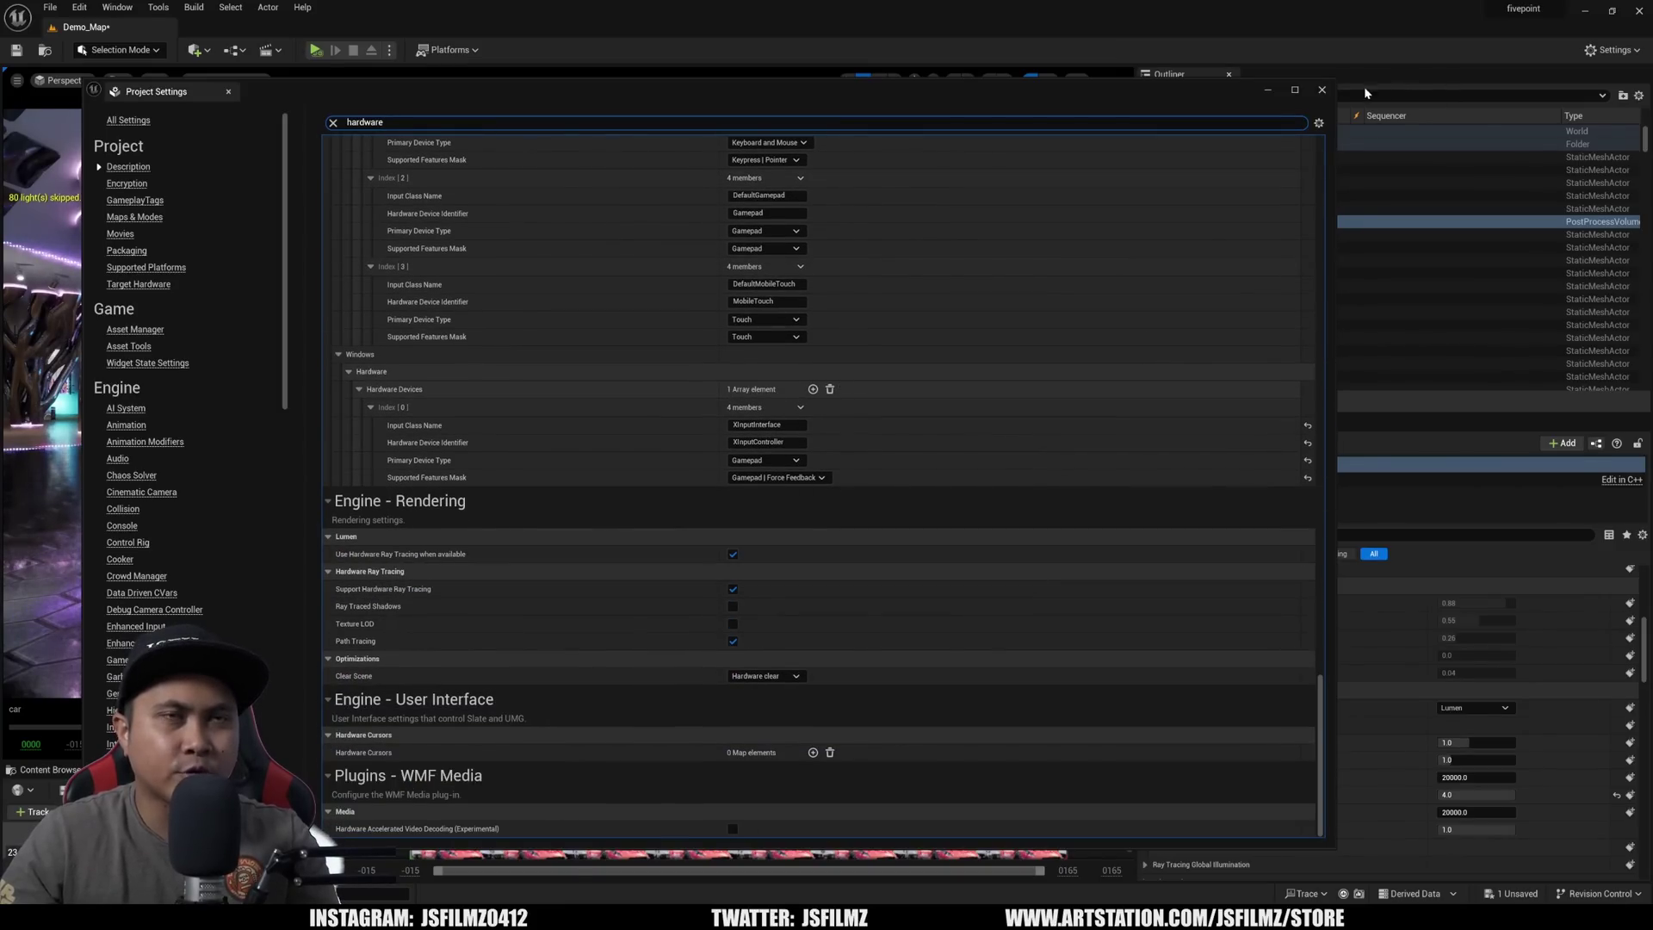
left_click(1322, 89)
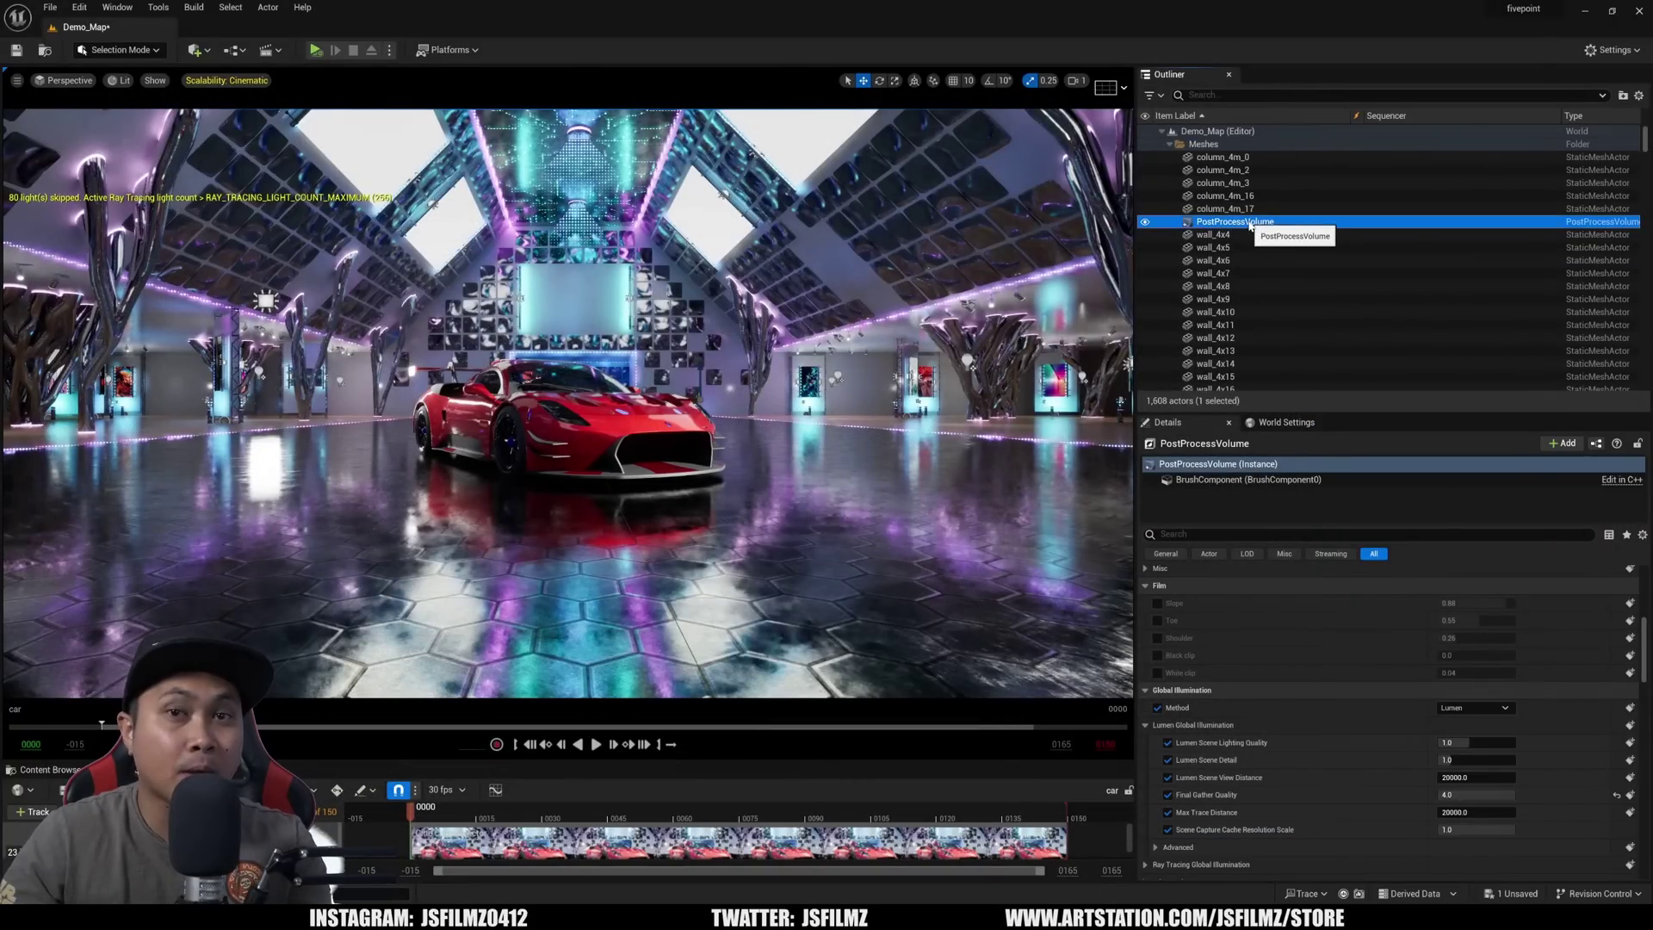
Bring up the PostProcessVolume's Lumen Reflections settings and switch the viewport to the sequence's cine camera view
scroll(1360, 639, "up", 1)
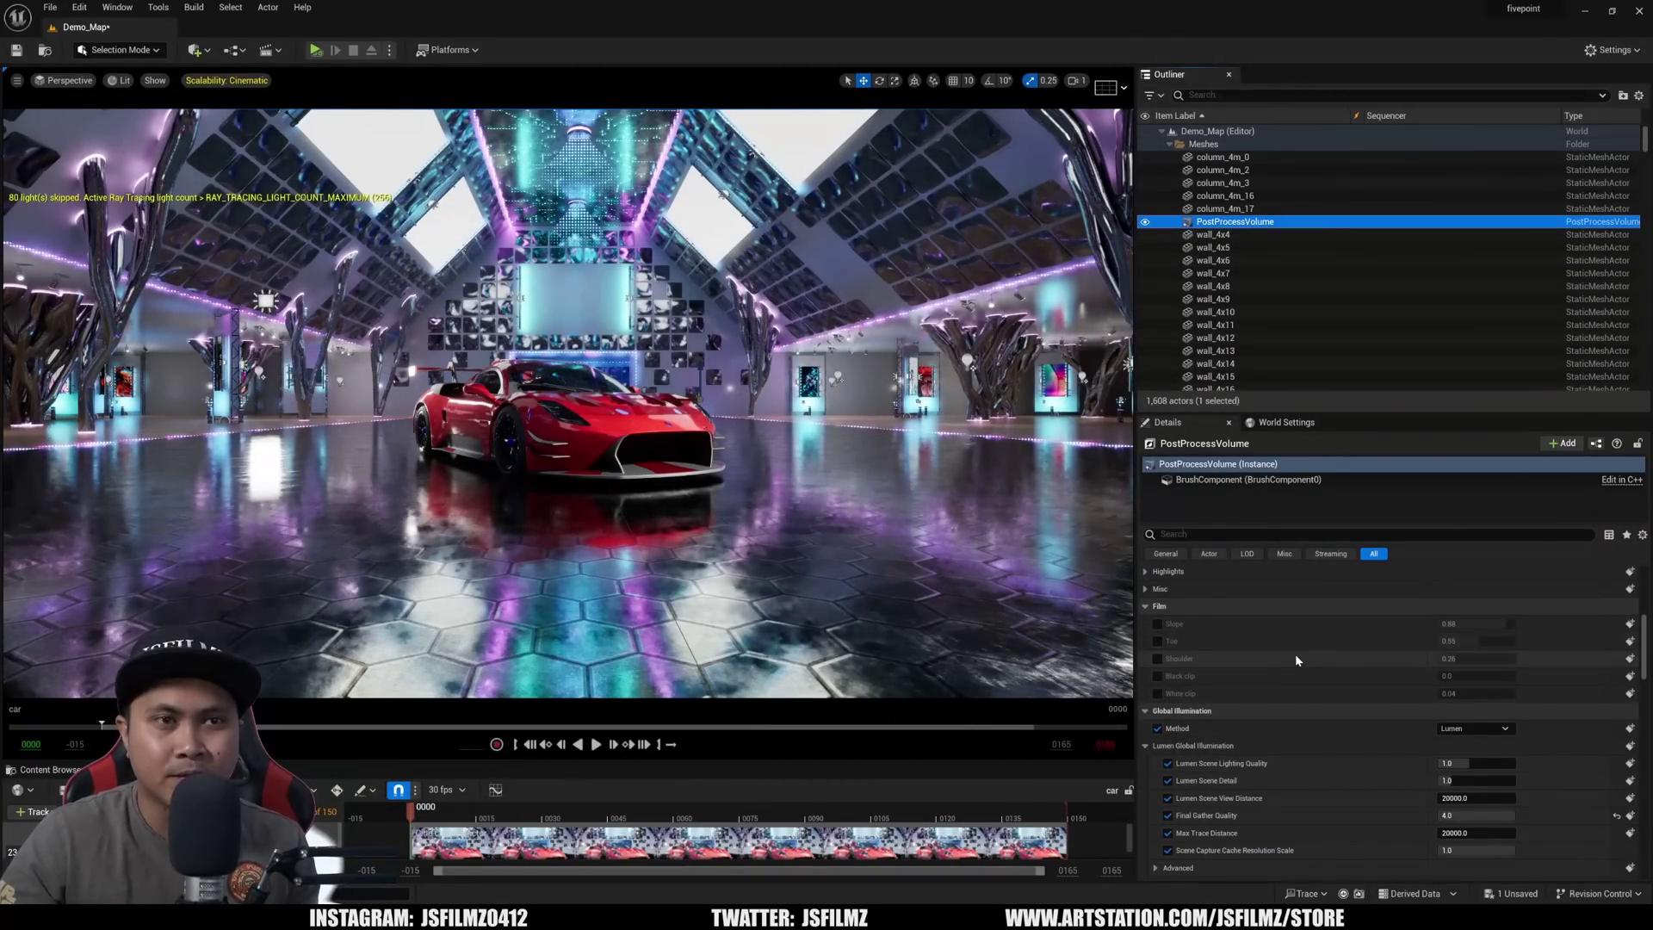
scroll(1189, 639, "down", 3)
scroll(1363, 707, "down", 3)
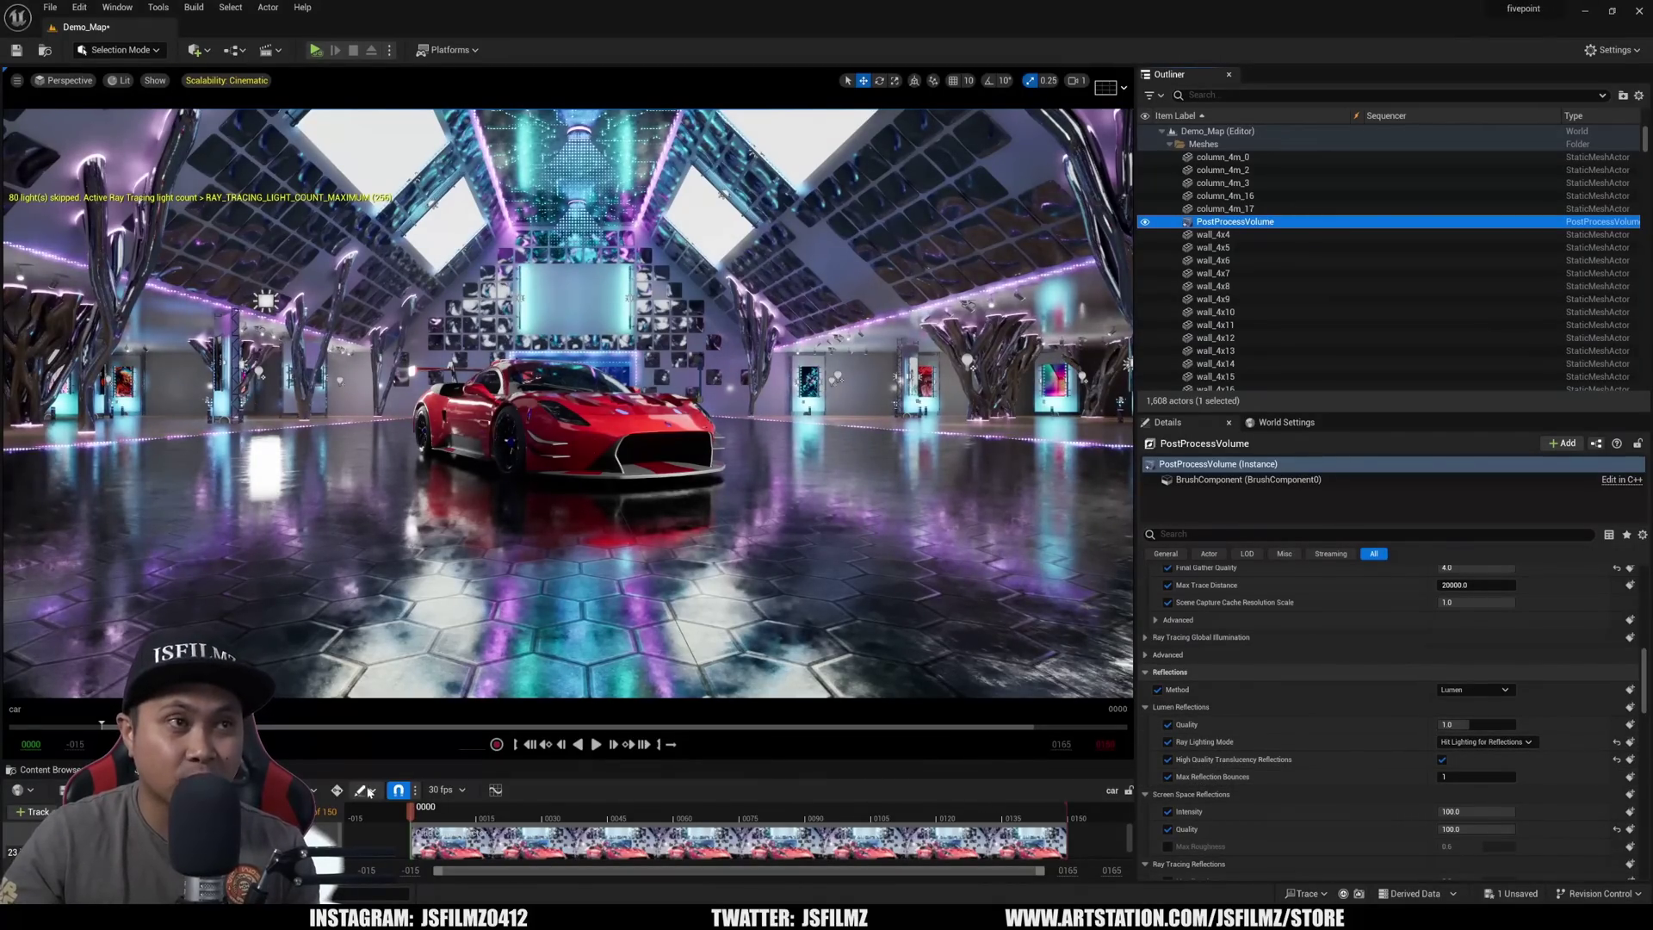
key("shift+c")
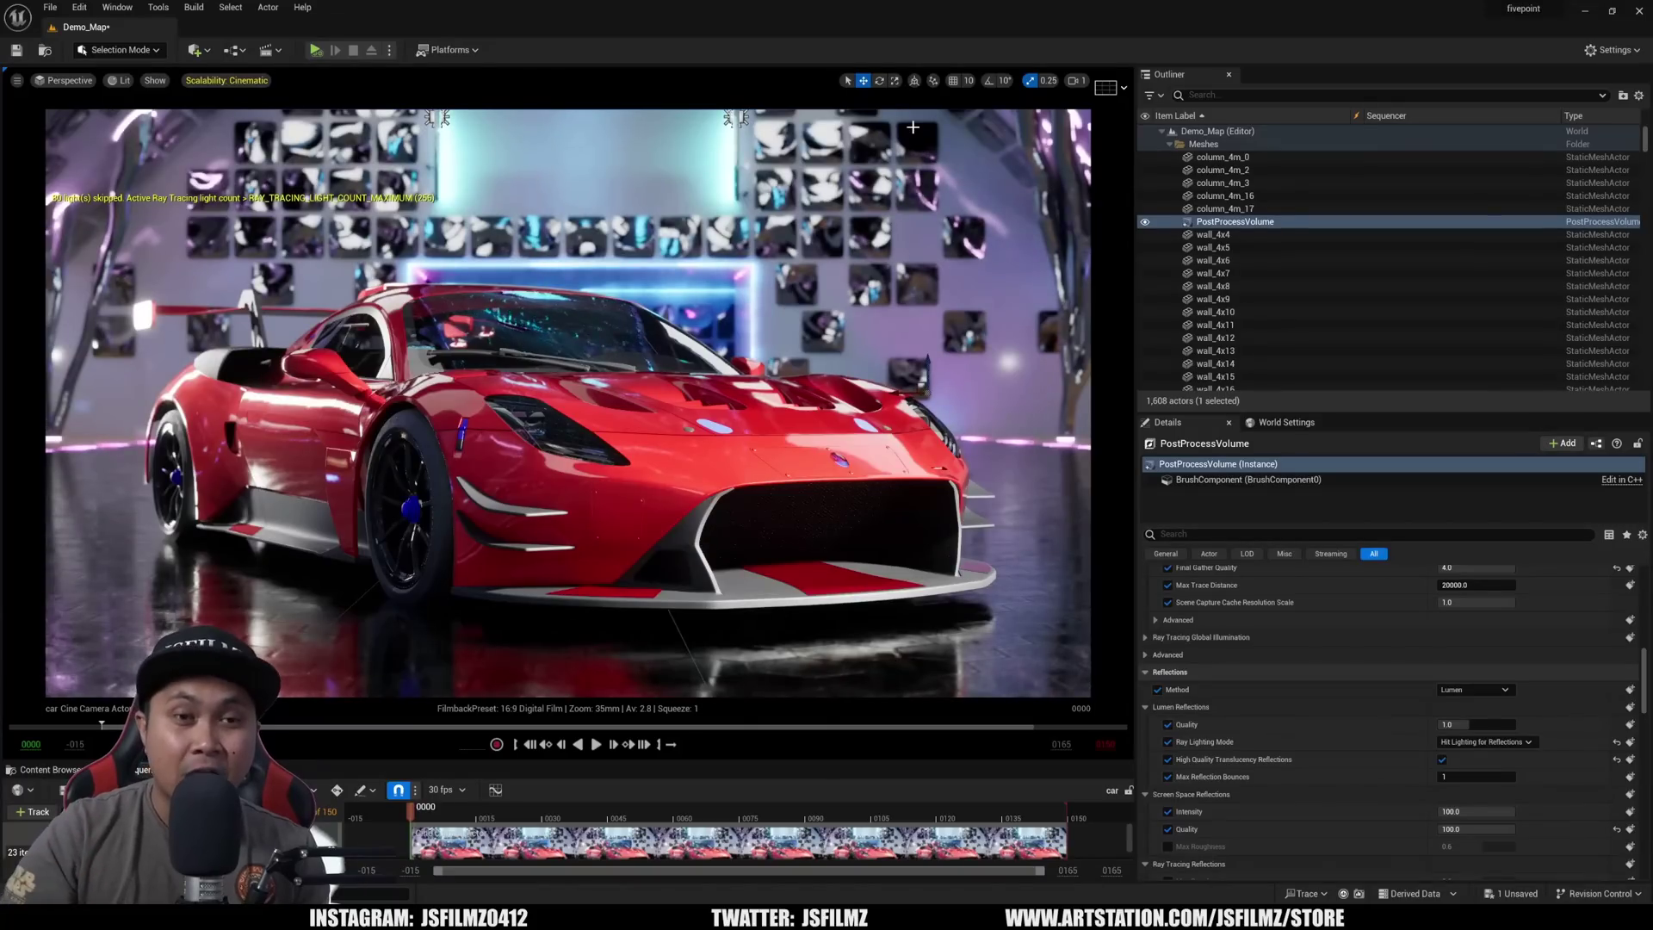
Try Max Reflection Bounces values of 2, 3 and 1 under Lumen Reflections, and leave it at 2
left_click(1477, 776)
type("2")
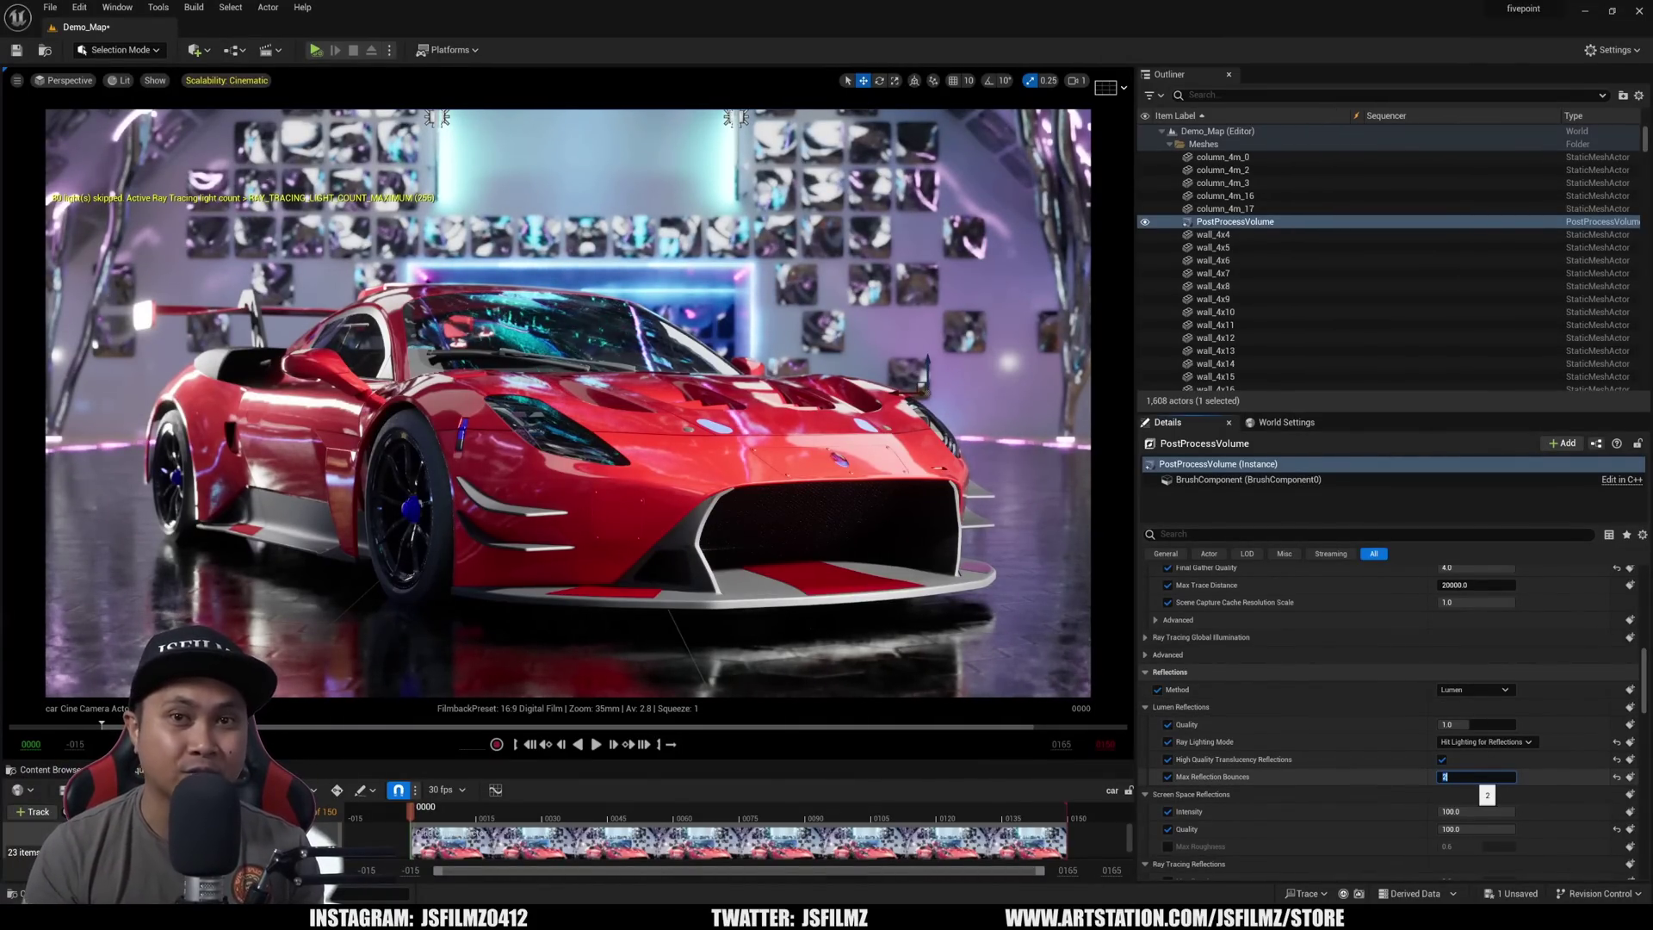
type("3")
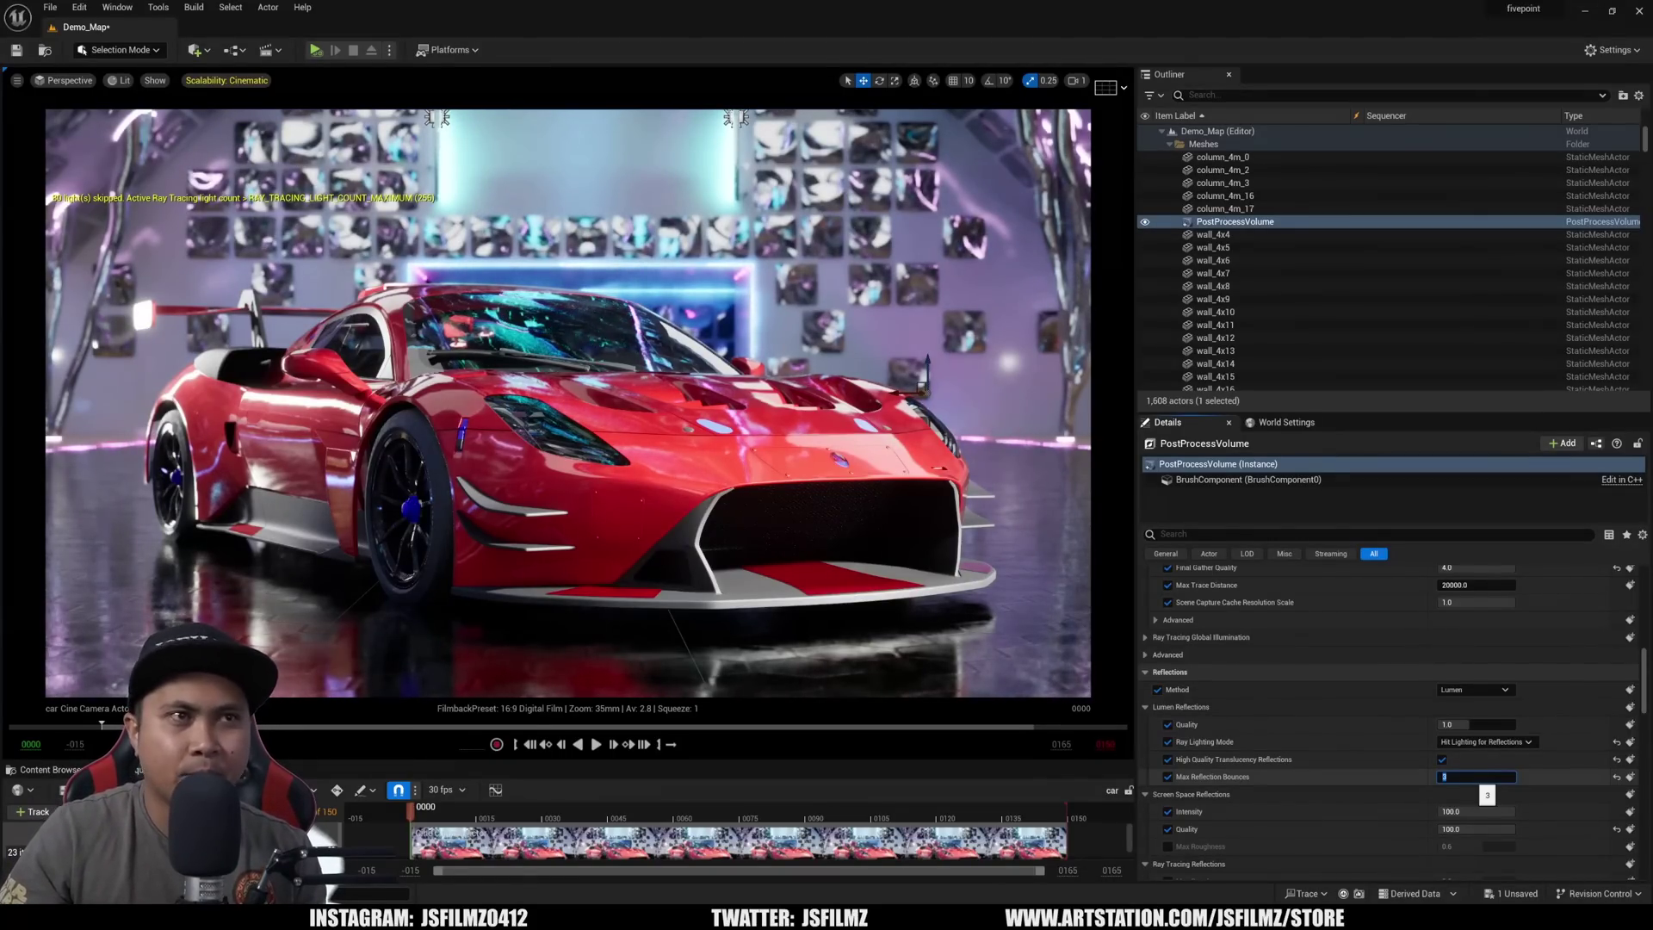
type("1")
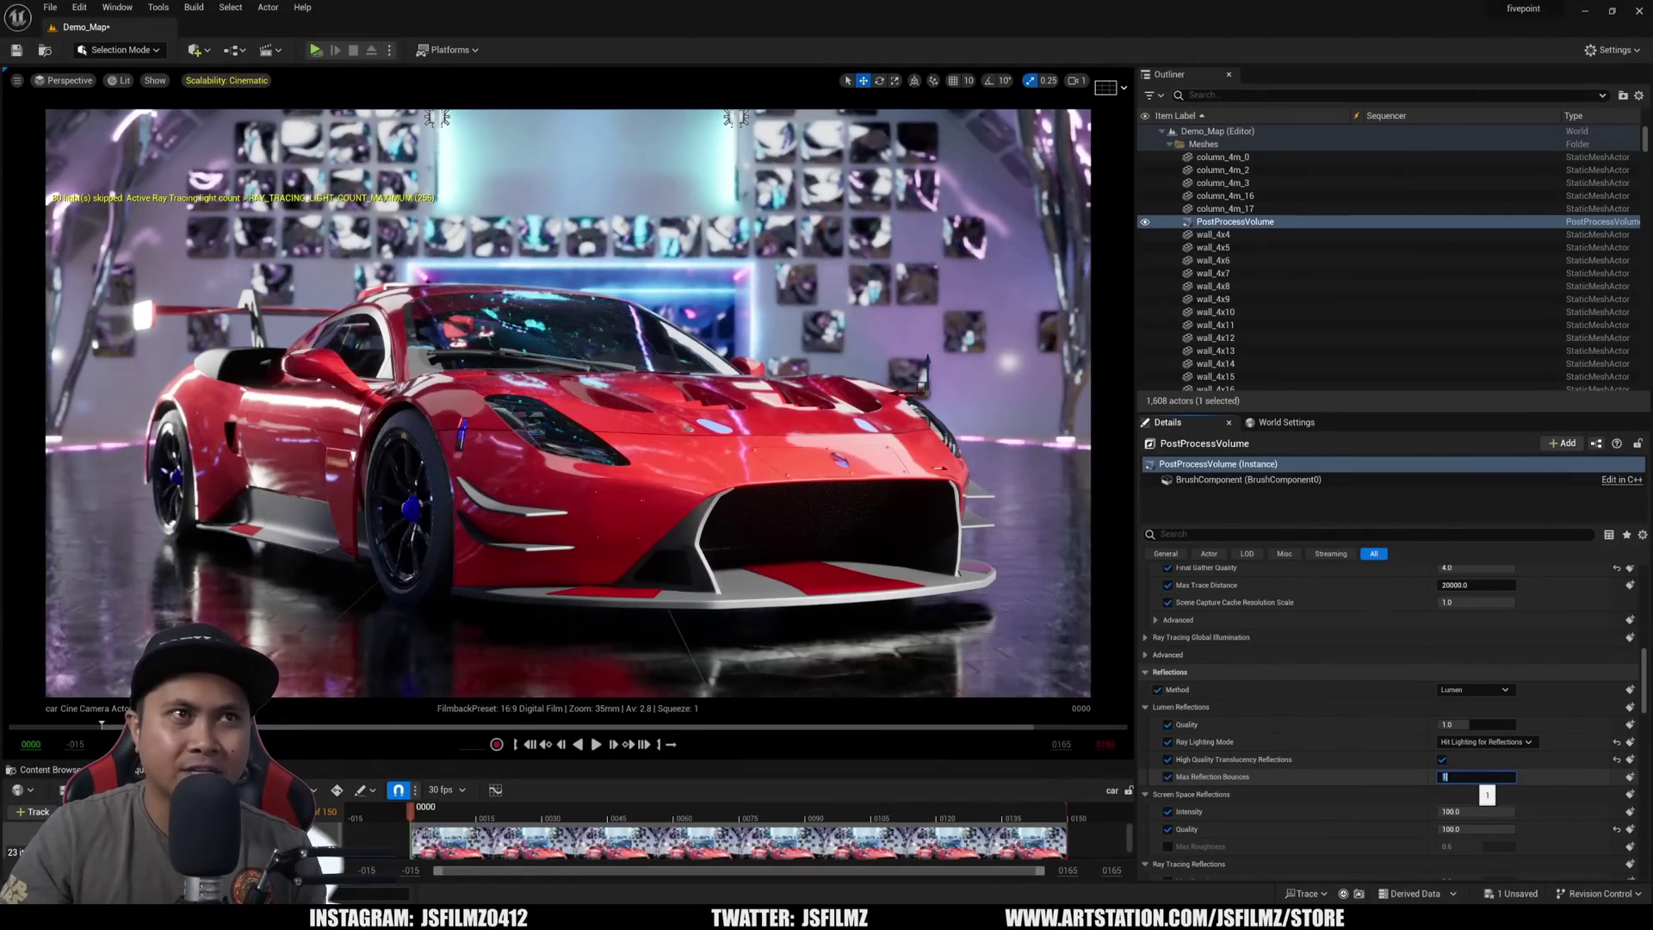
key("BackSpace")
type("2")
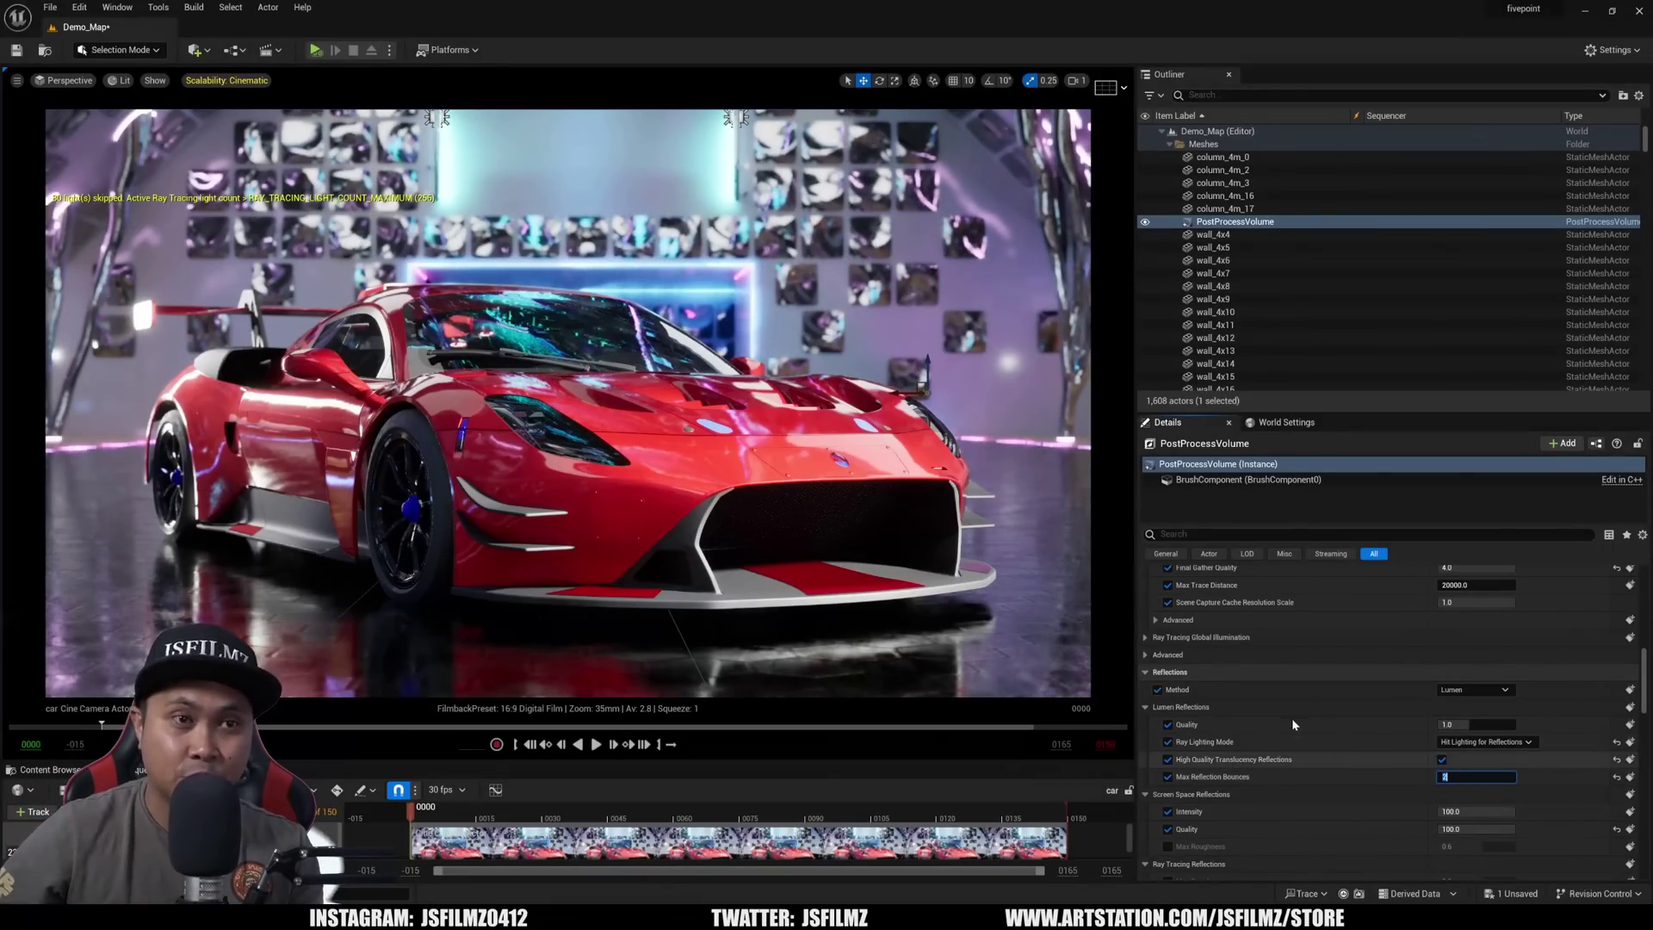
Try the Standalone Ray Traced (Deprecated) reflections method, review its ray tracing options, and set the method back to Lumen
left_click(1475, 690)
left_click(1510, 730)
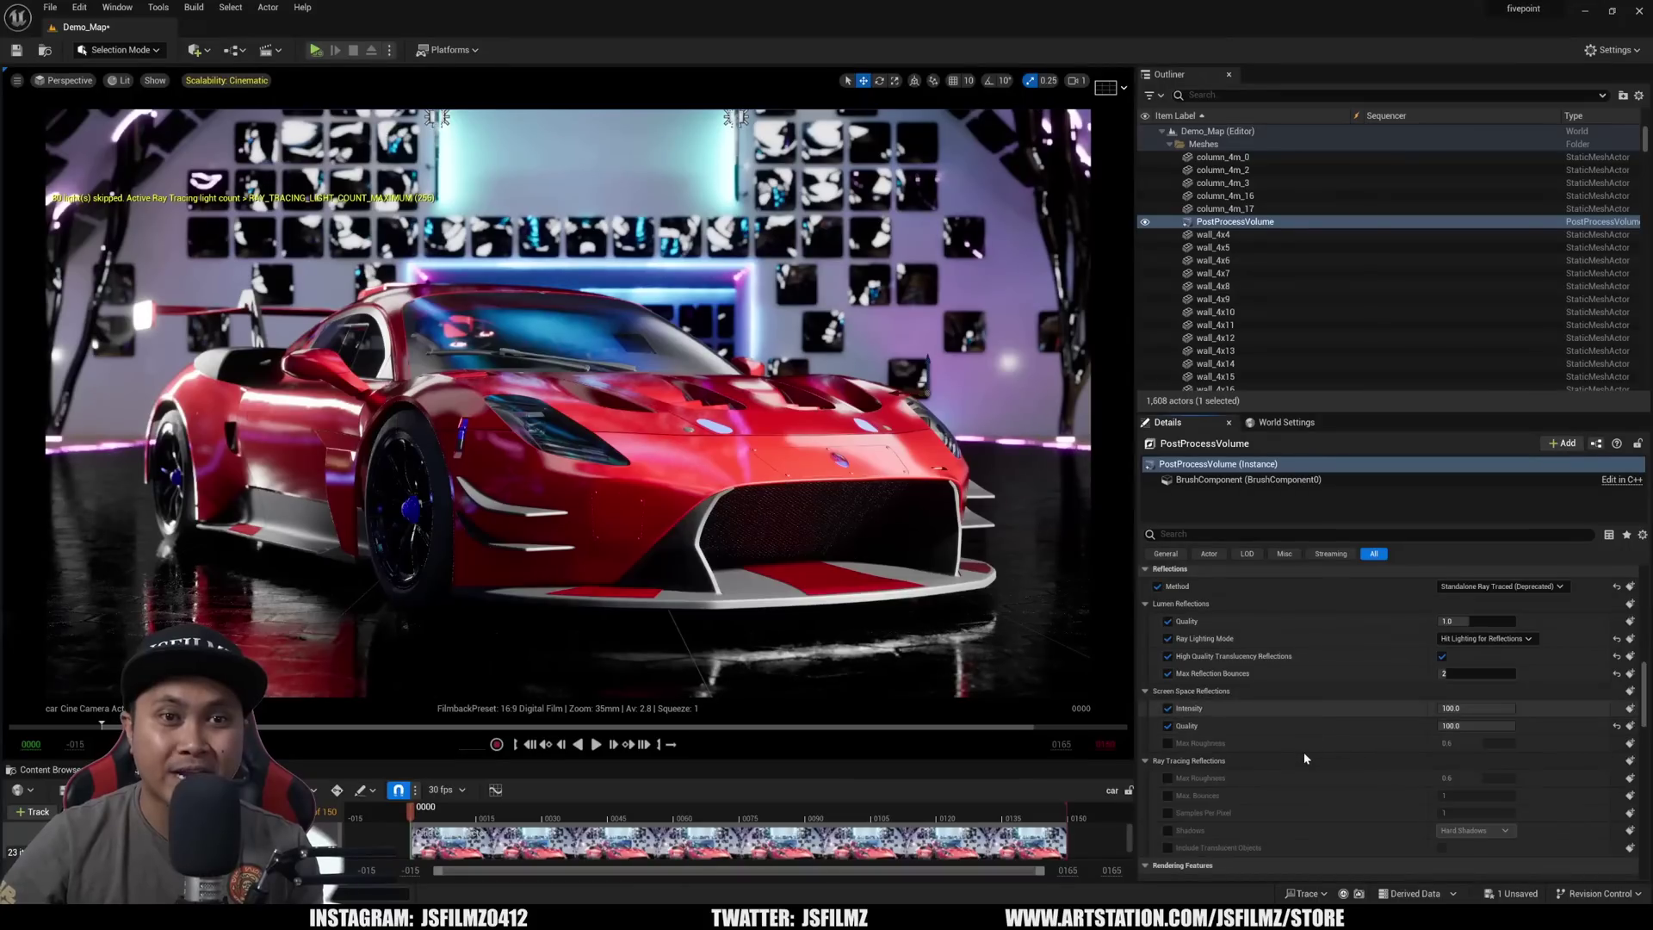
scroll(1206, 706, "down", 3)
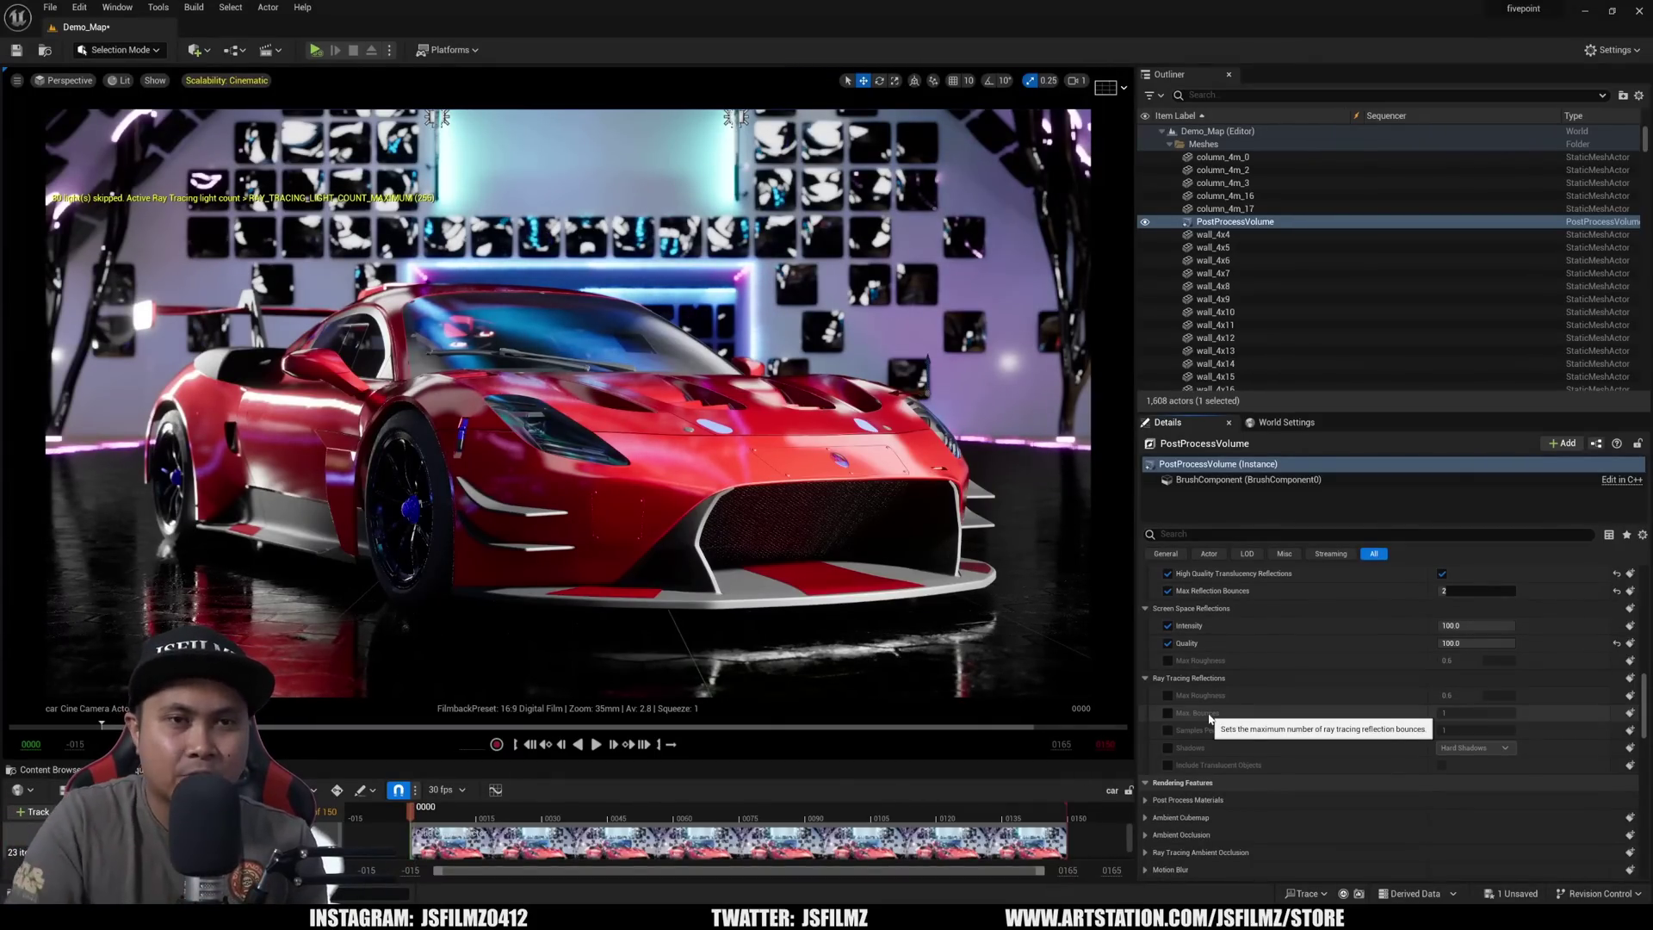
scroll(1328, 689, "up", 4)
left_click(1498, 648)
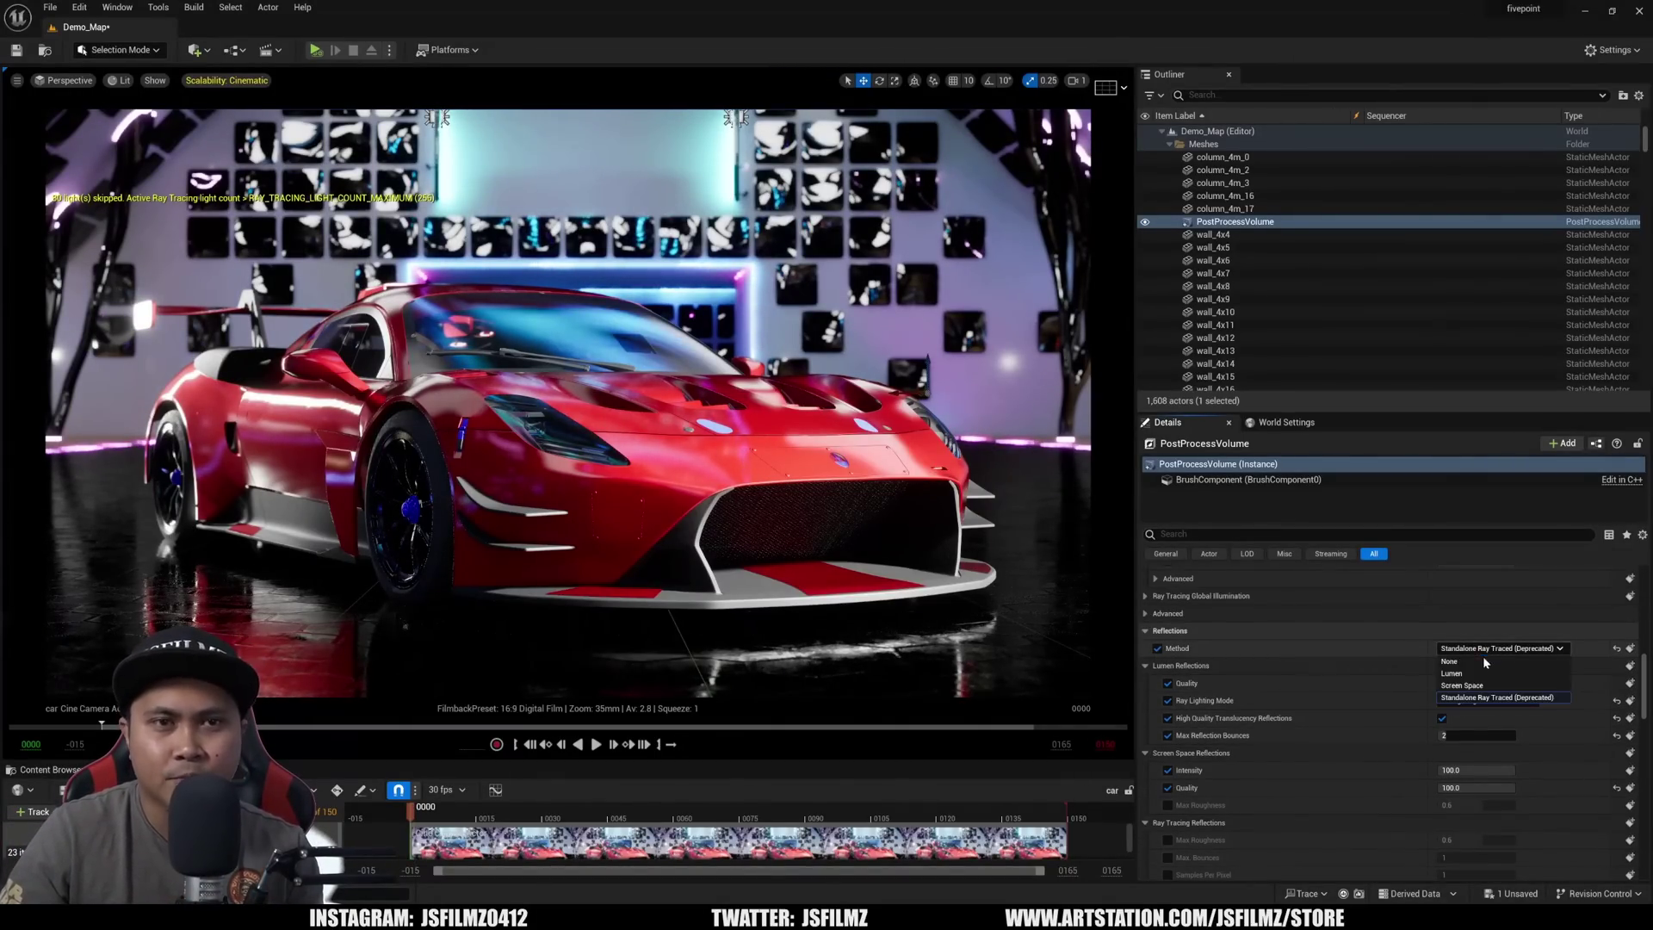
left_click(1483, 673)
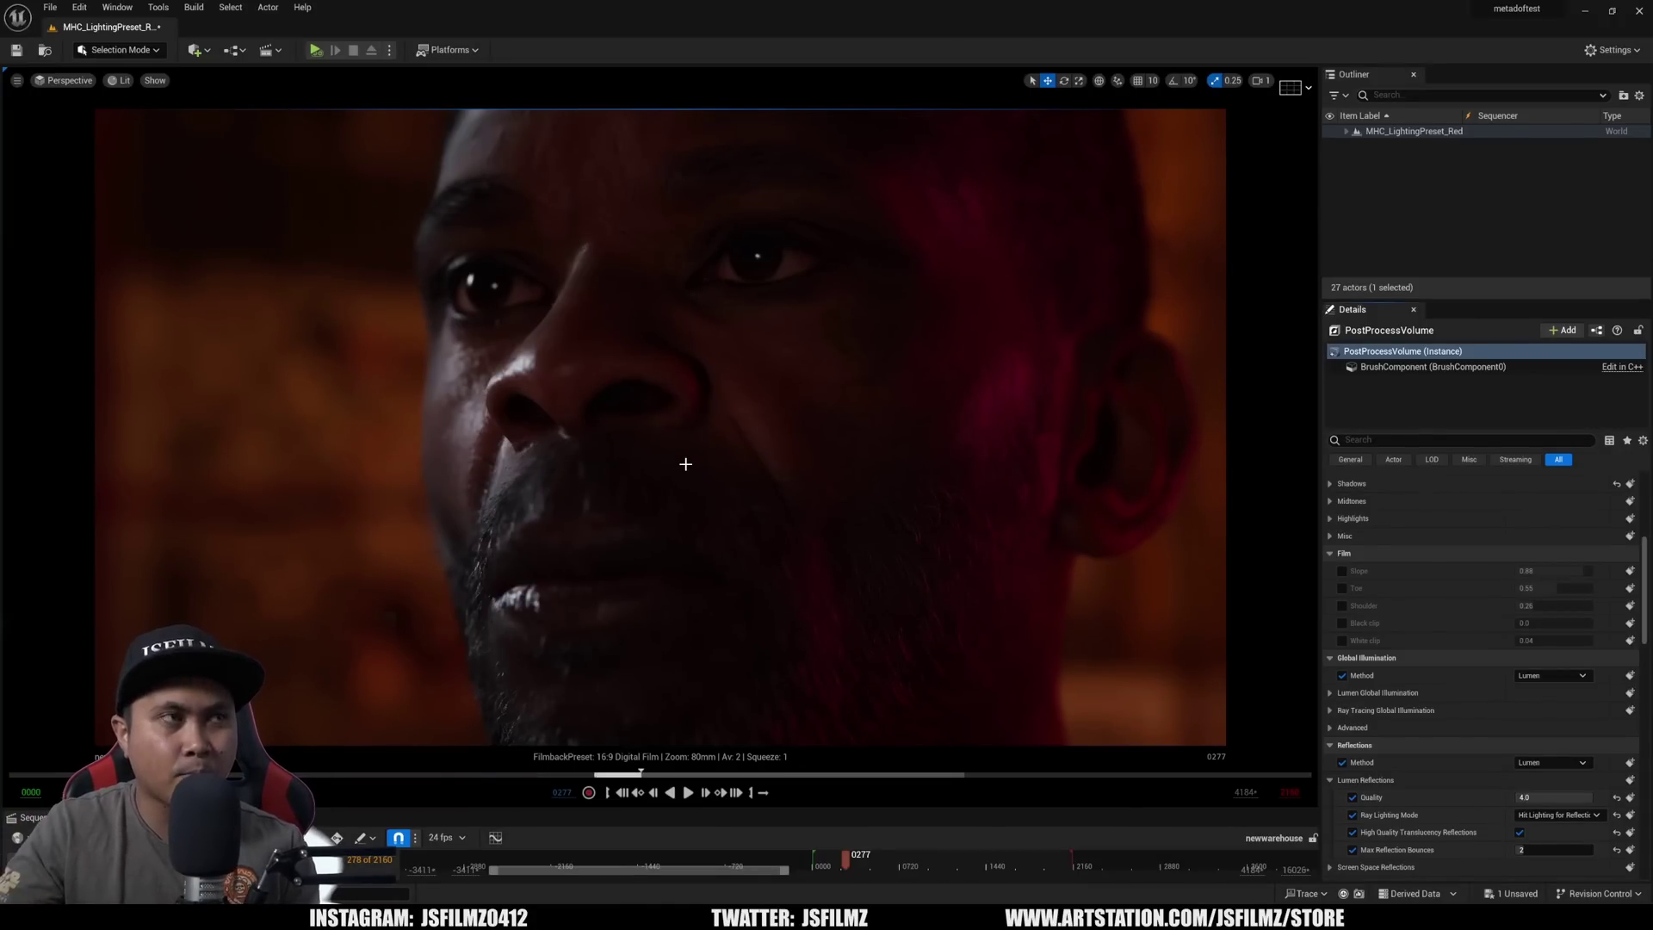
In the Reflections view mode, compare the PostProcessVolume's Global Illumination method between None and Lumen, leaving it on Lumen
left_click(119, 80)
left_click(163, 172)
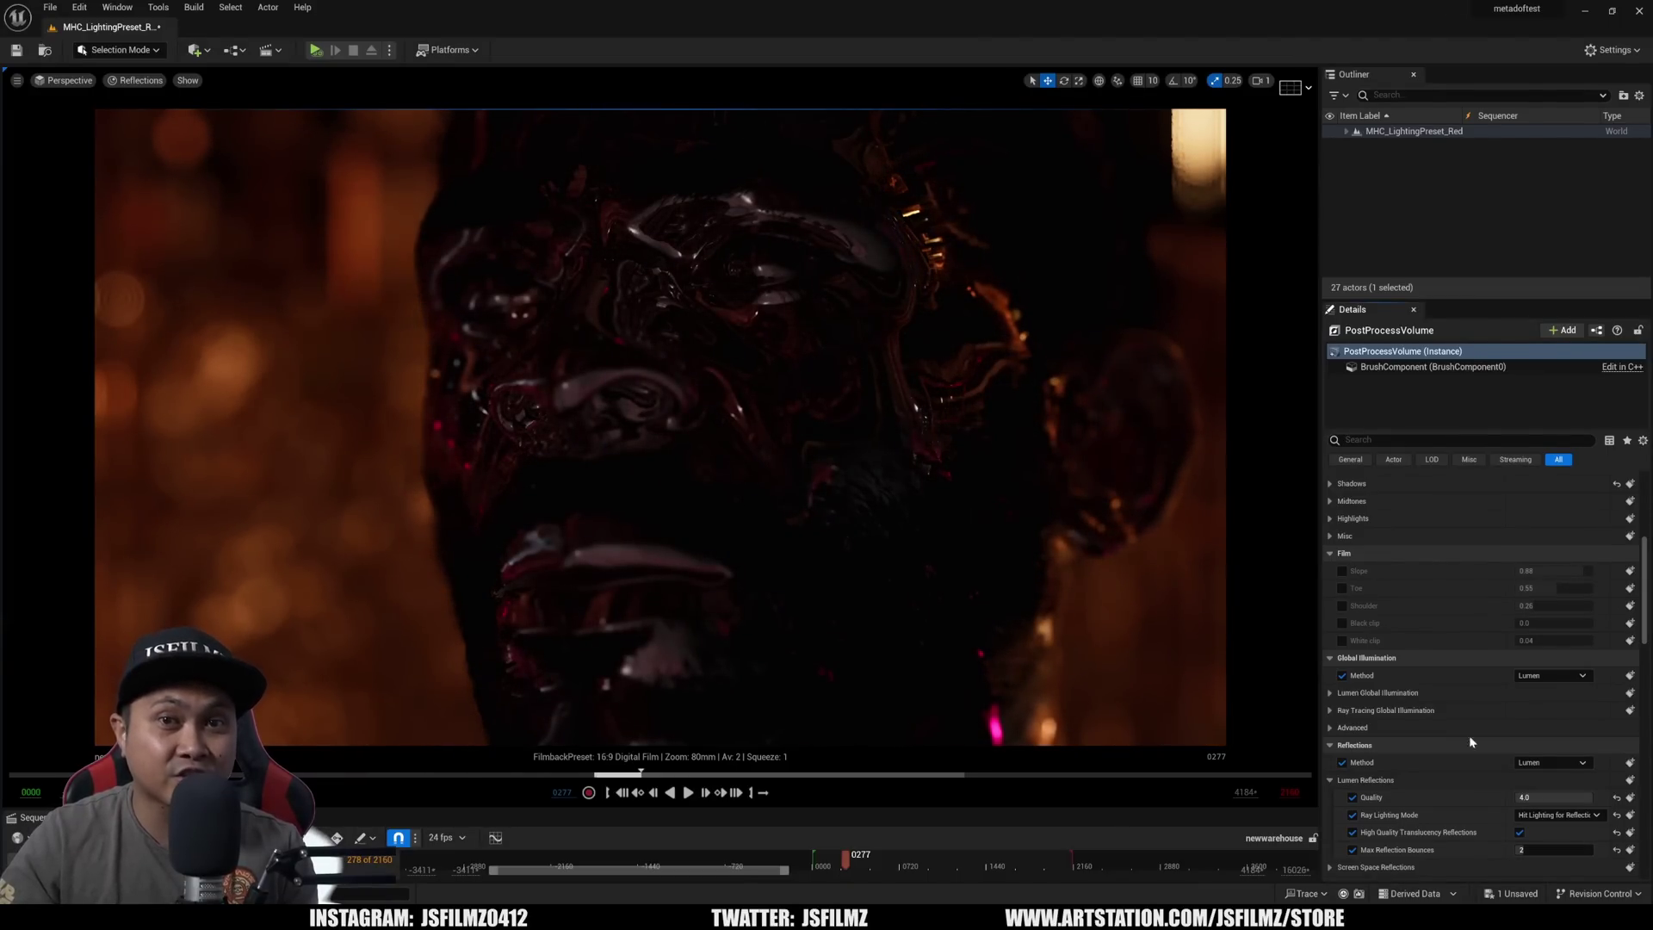
left_click(1530, 676)
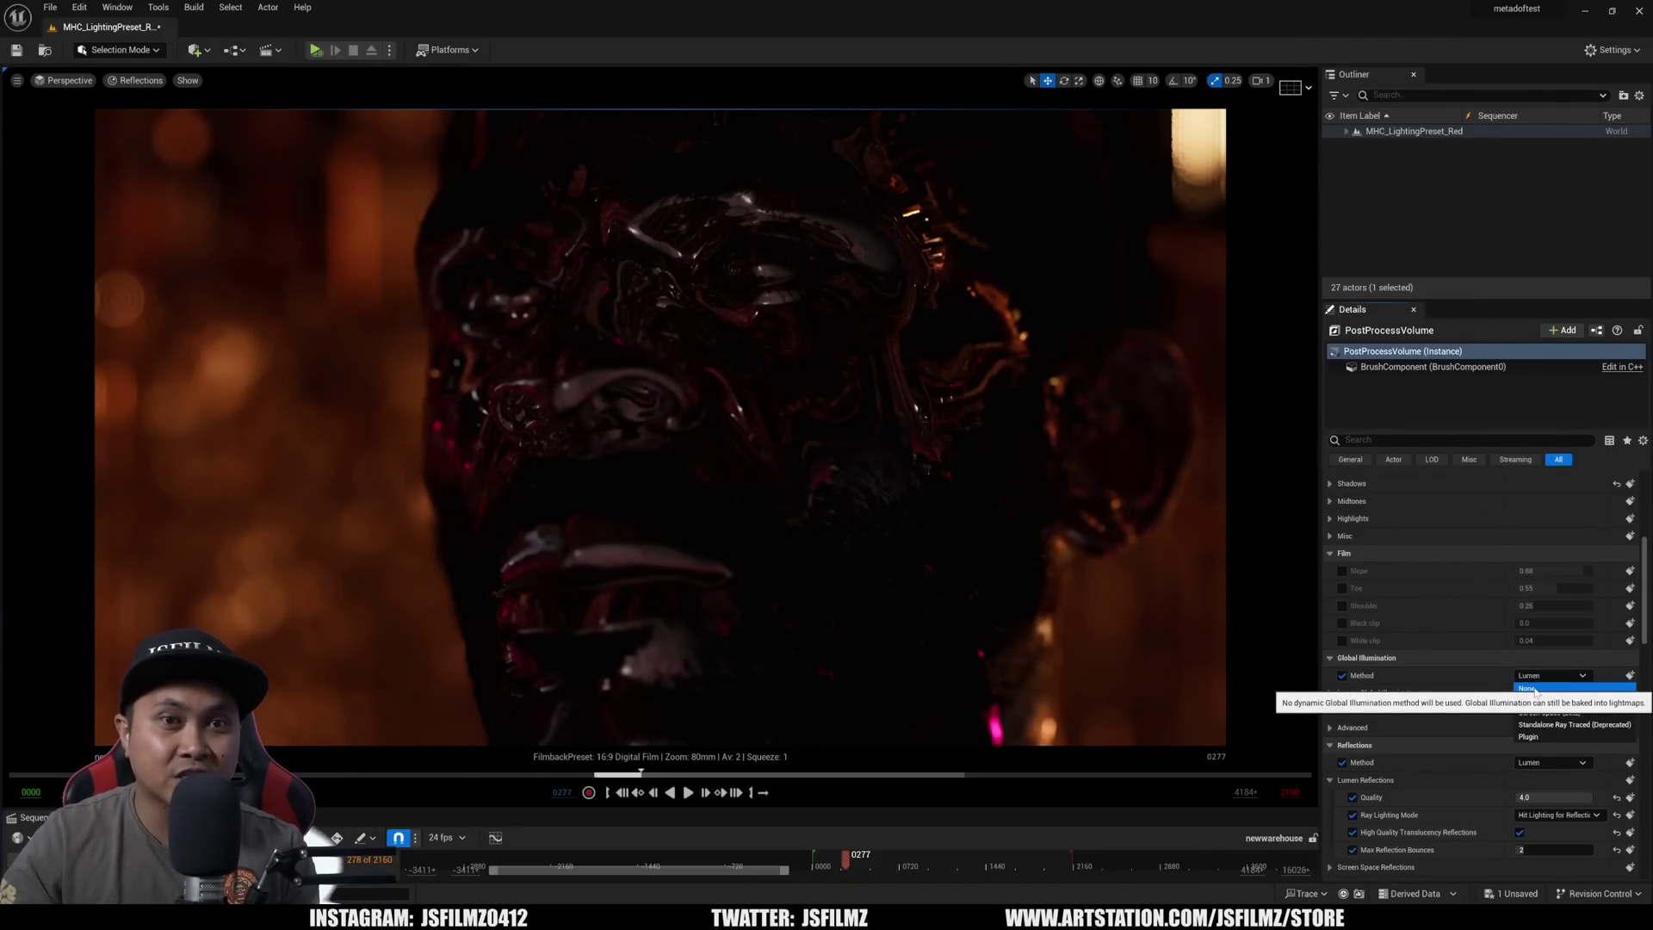
left_click(1537, 689)
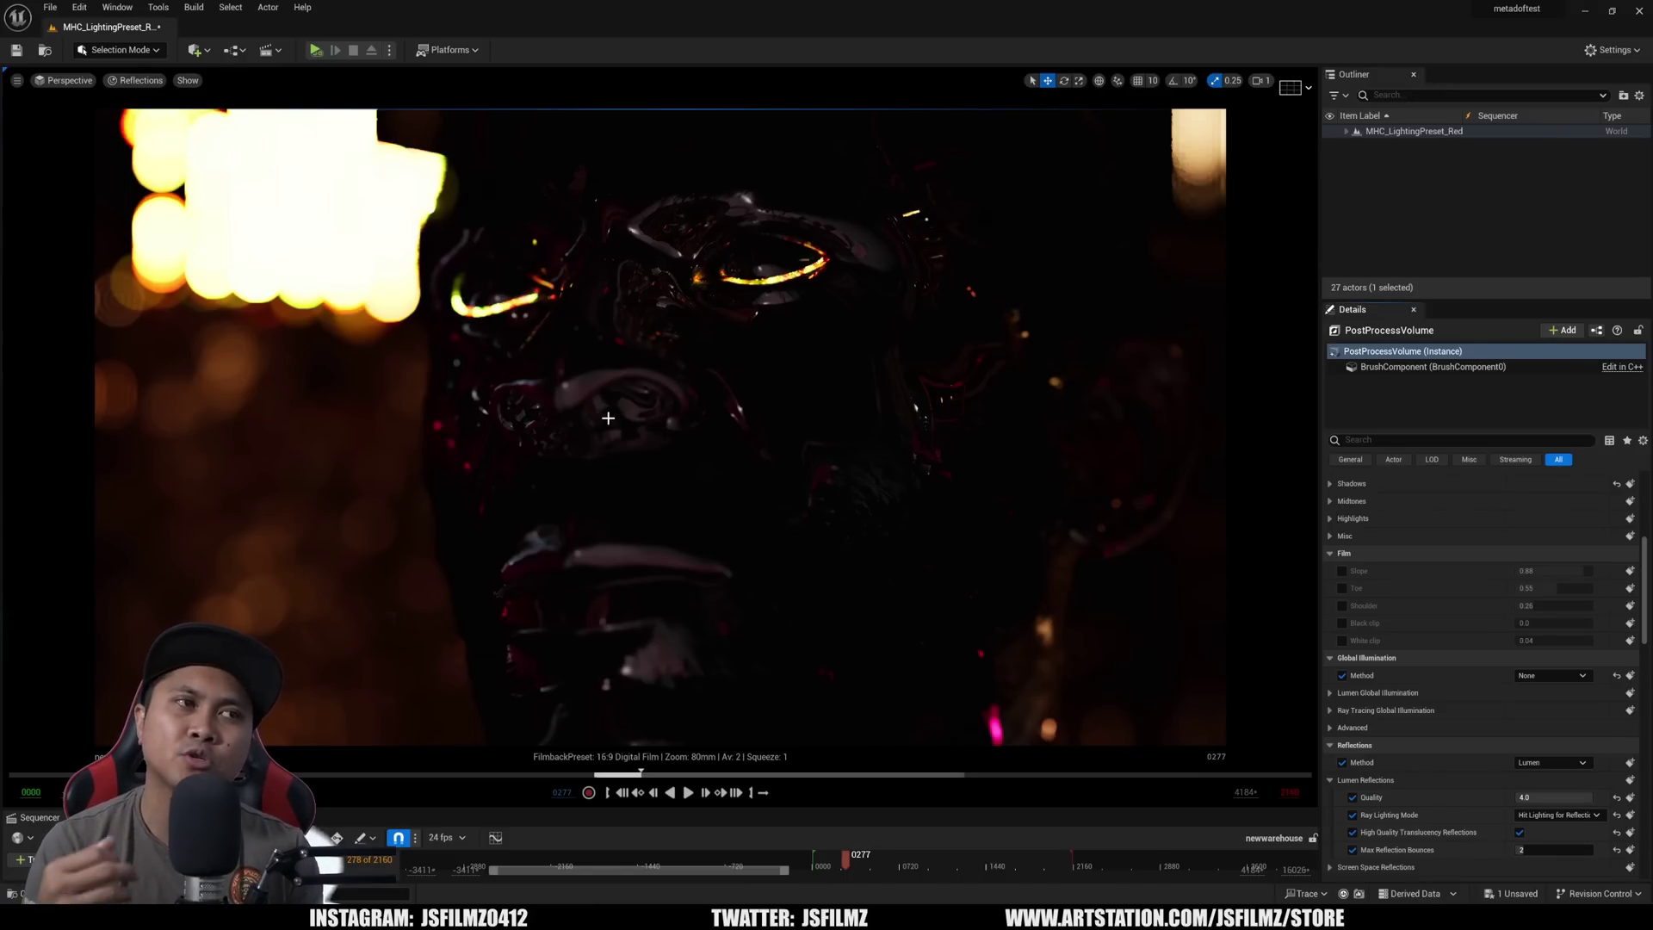
left_click(1550, 676)
left_click(1540, 699)
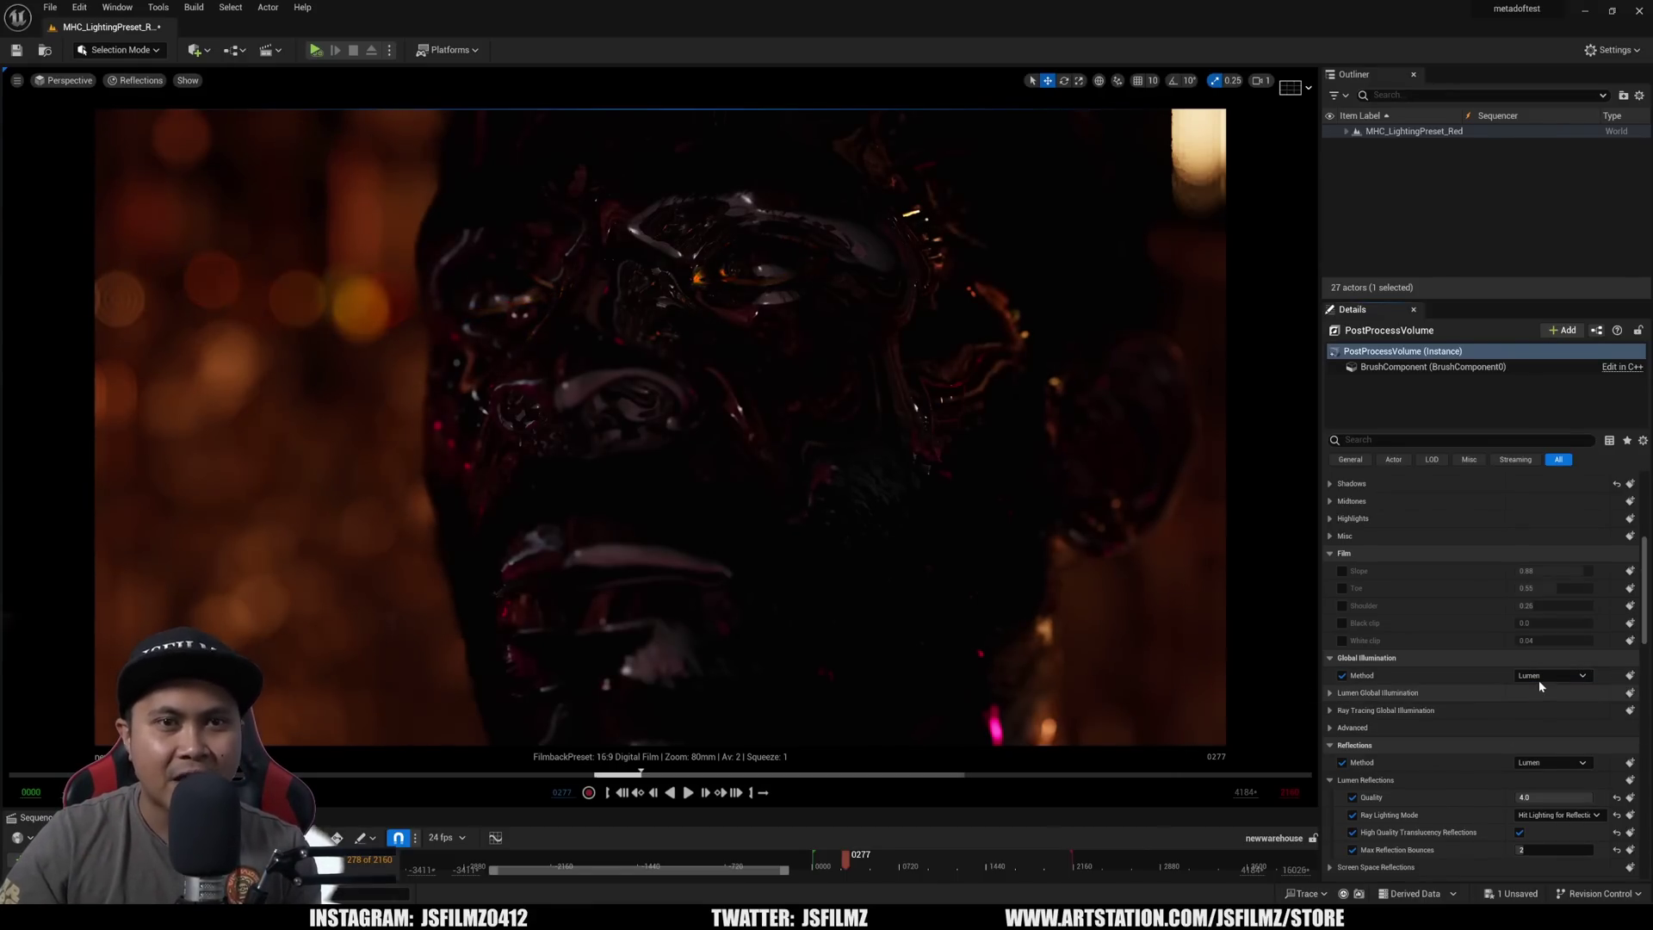
left_click(1550, 675)
left_click(1538, 688)
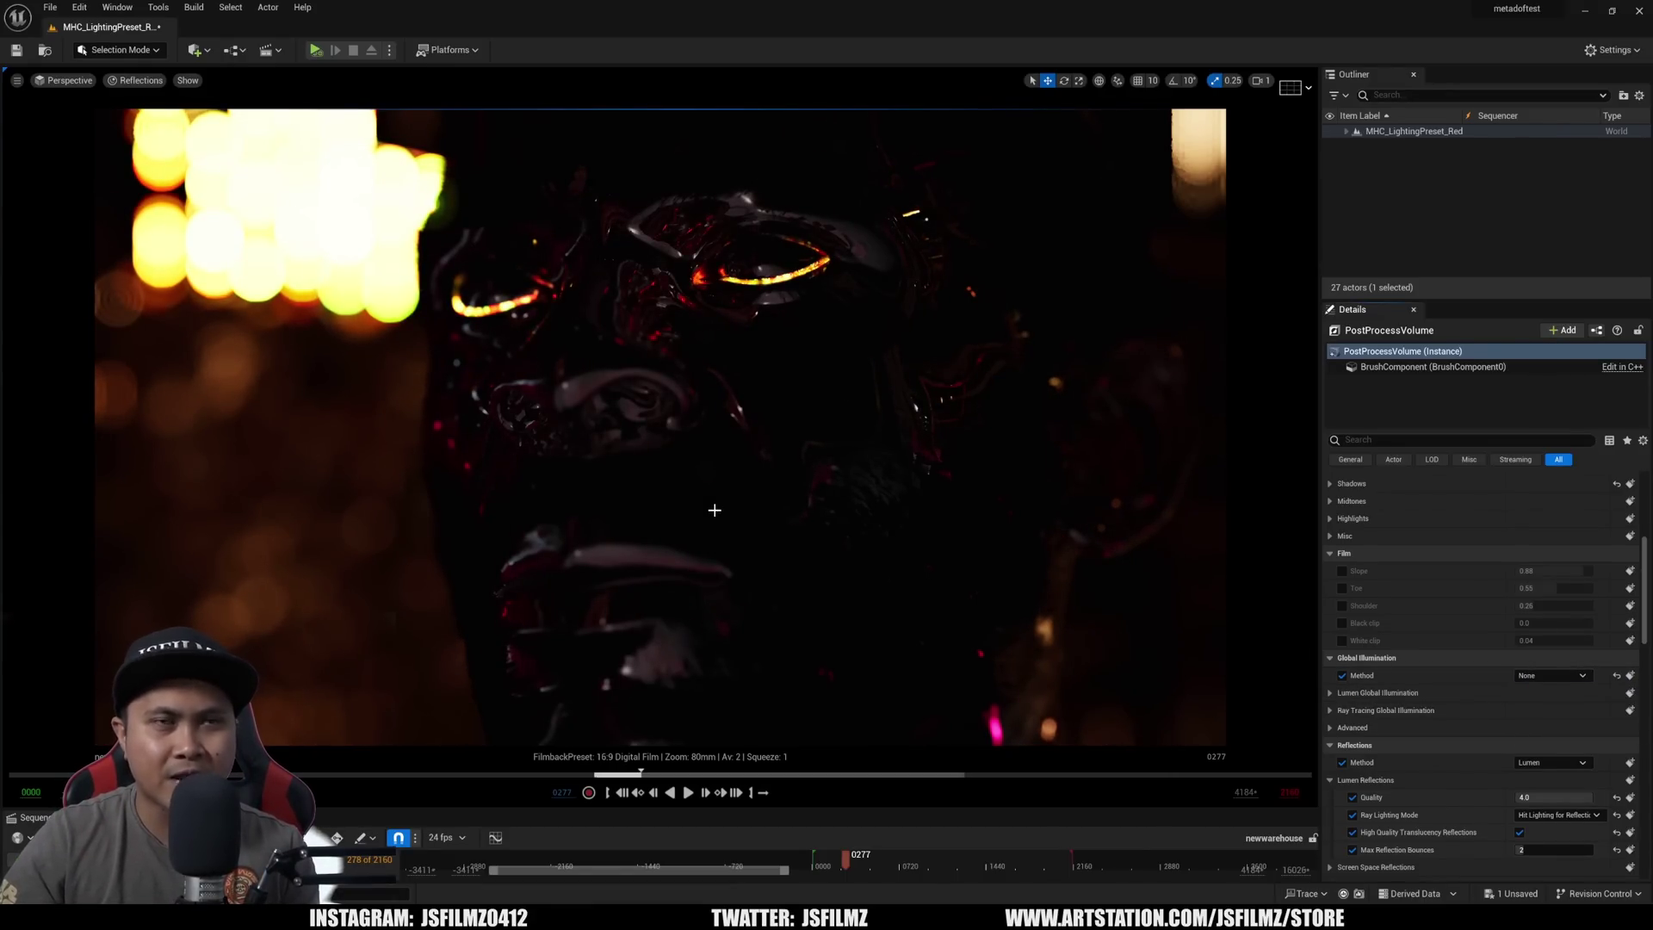
left_click(1550, 676)
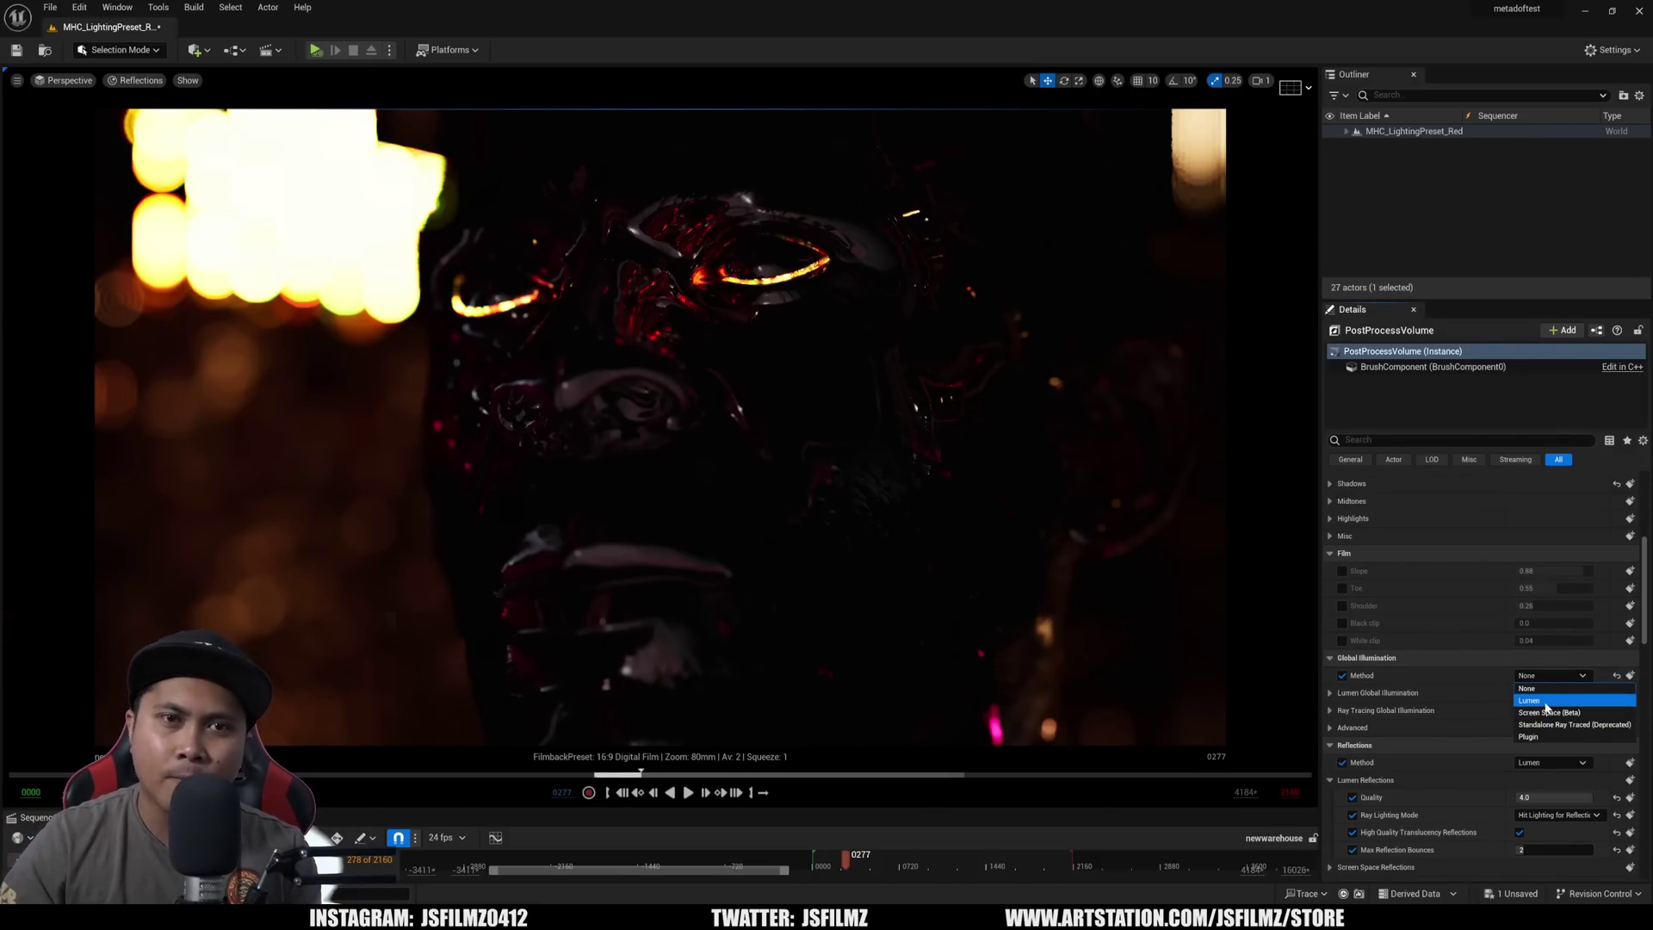
left_click(1545, 700)
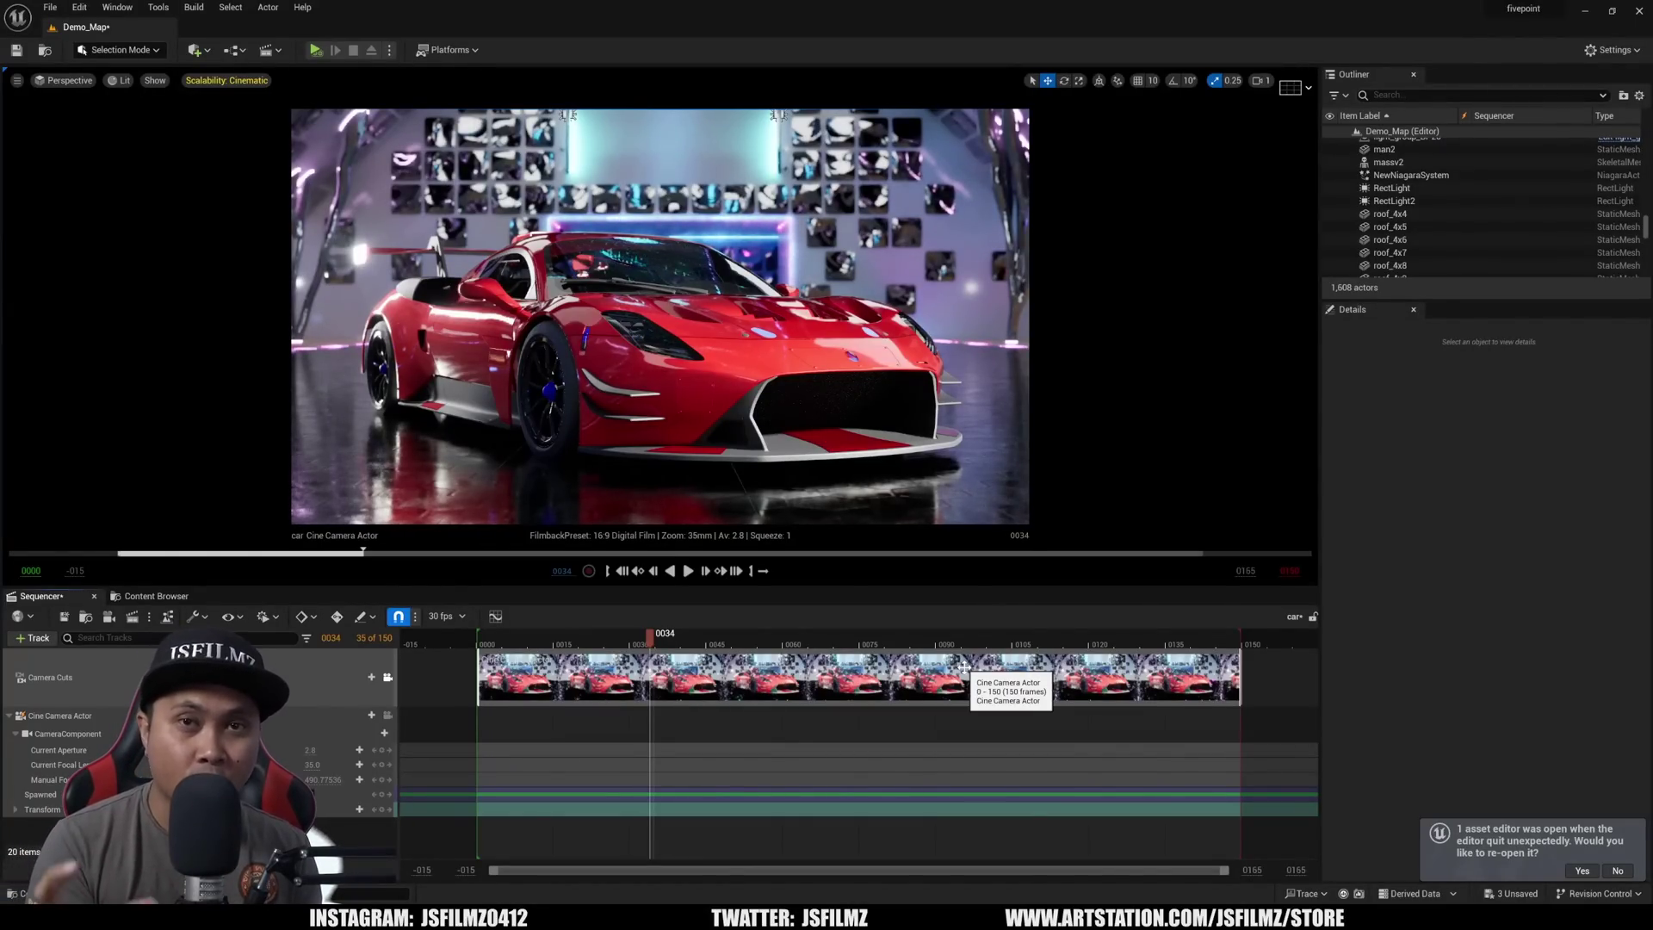
Search the plugins for "flui" to check whether NiagaraFluids is enabled, and close the plugin list
left_click(79, 7)
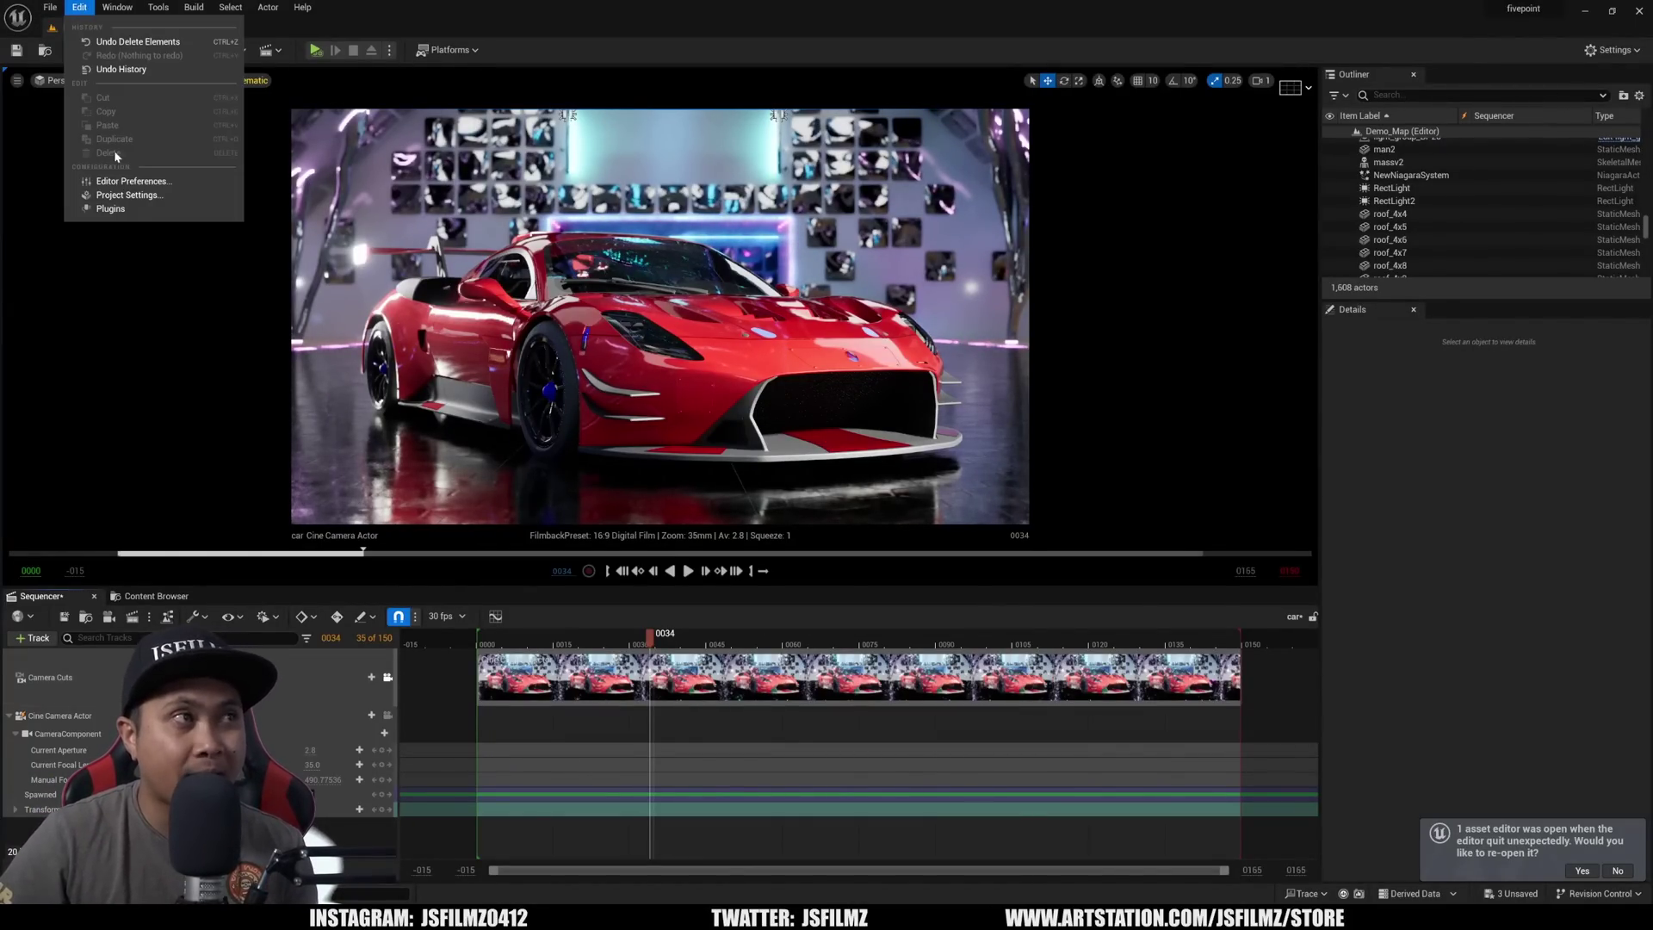
left_click(95, 211)
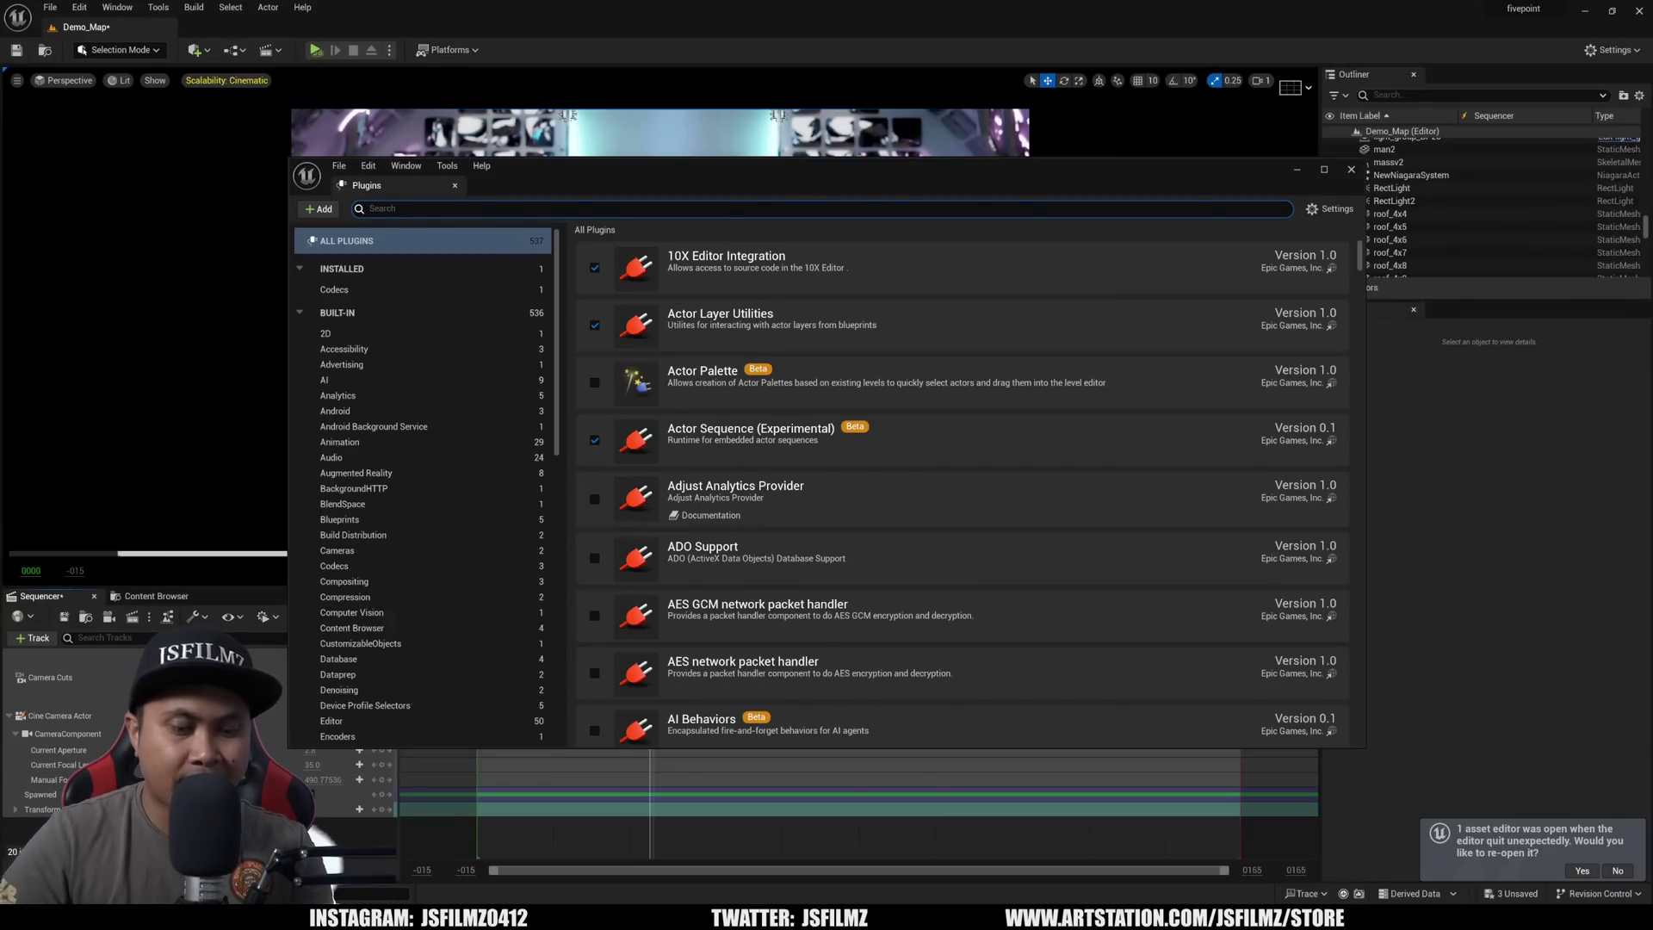
type("flui")
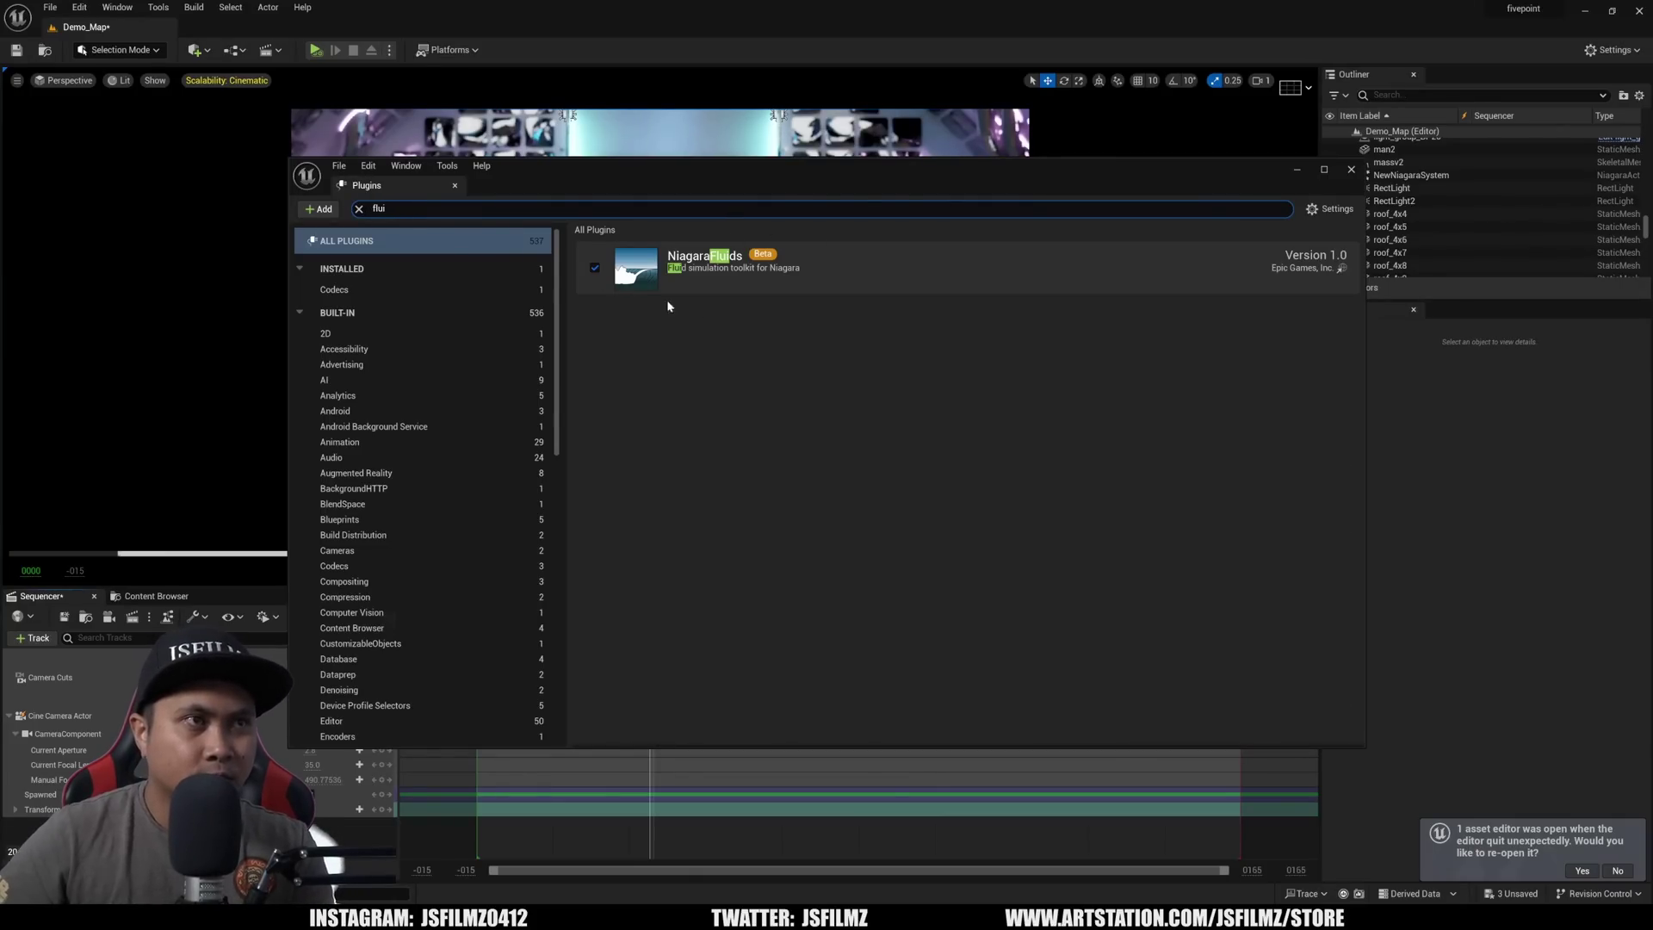
left_click(1351, 169)
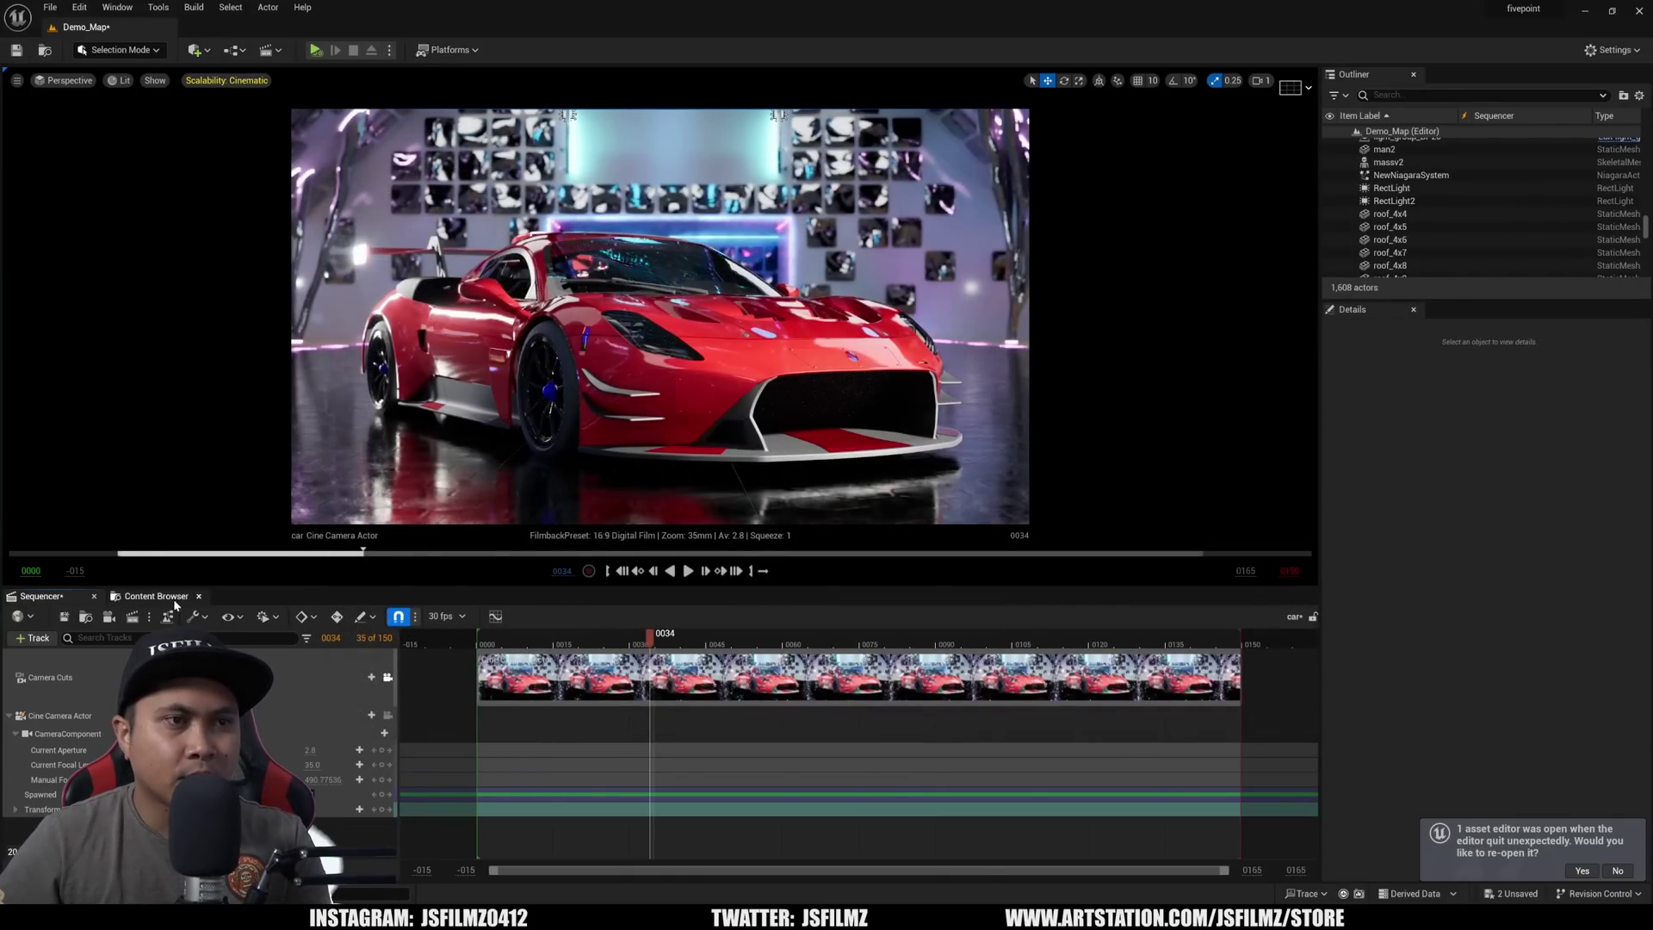
Create a Niagara System from the Grid 3D Moving Grid Fire template in the Content folder, keeping the default name
left_click(156, 596)
right_click(829, 756)
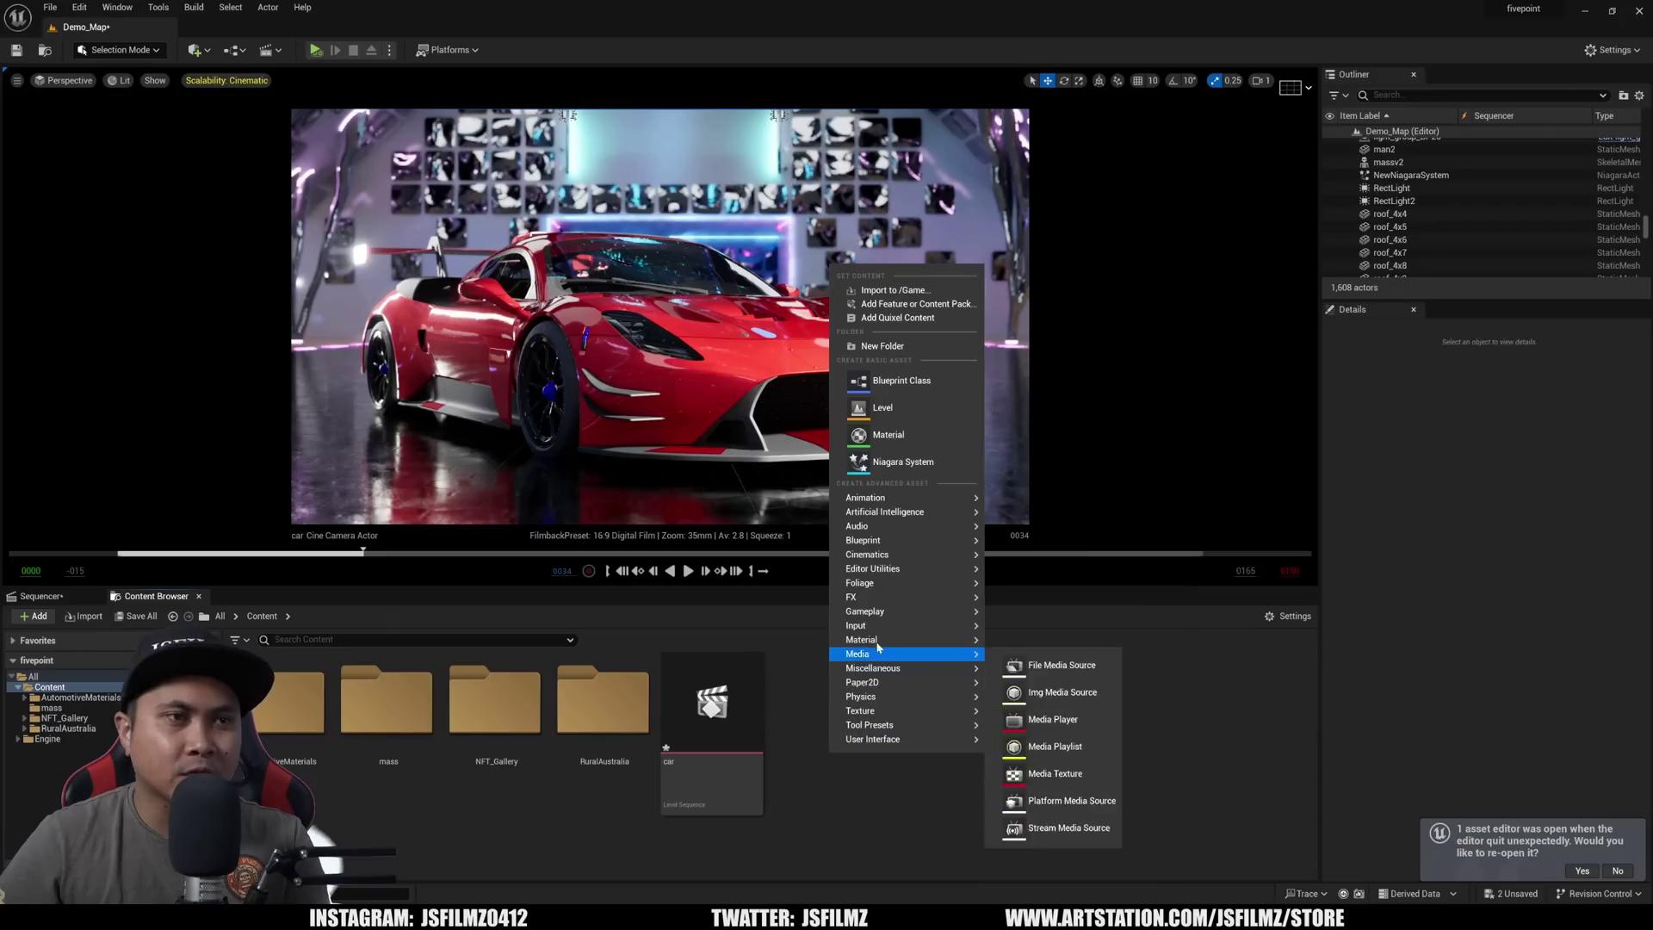
mouse_move(873, 601)
left_click(1046, 635)
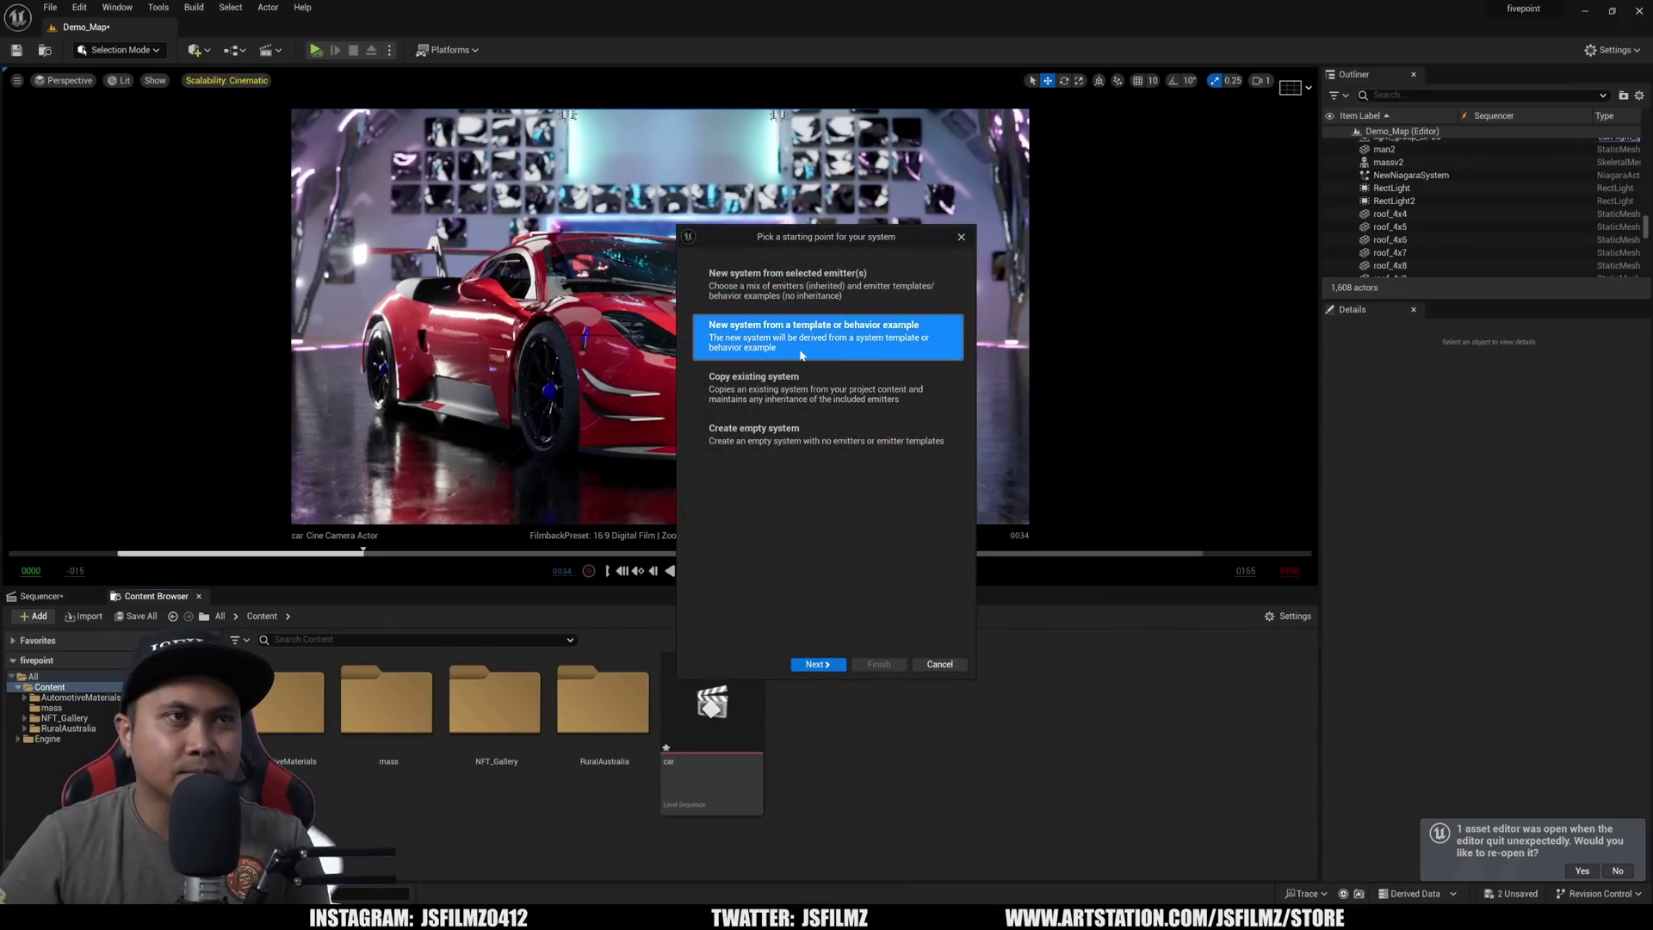
left_click(818, 664)
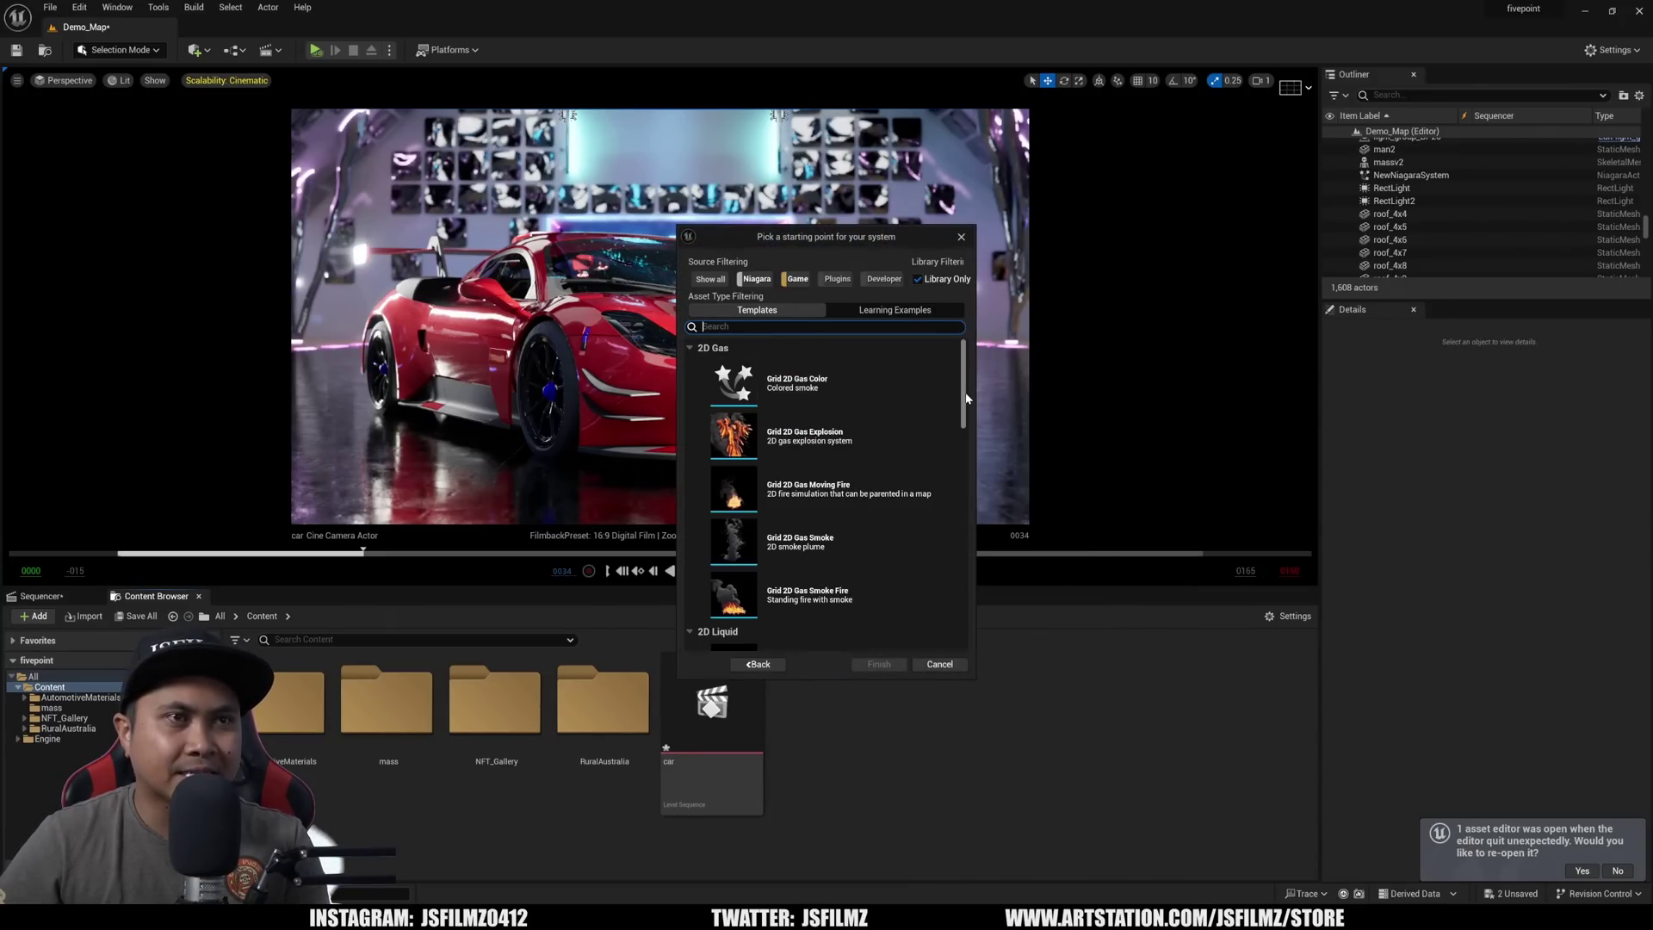
scroll(956, 398, "down", 10)
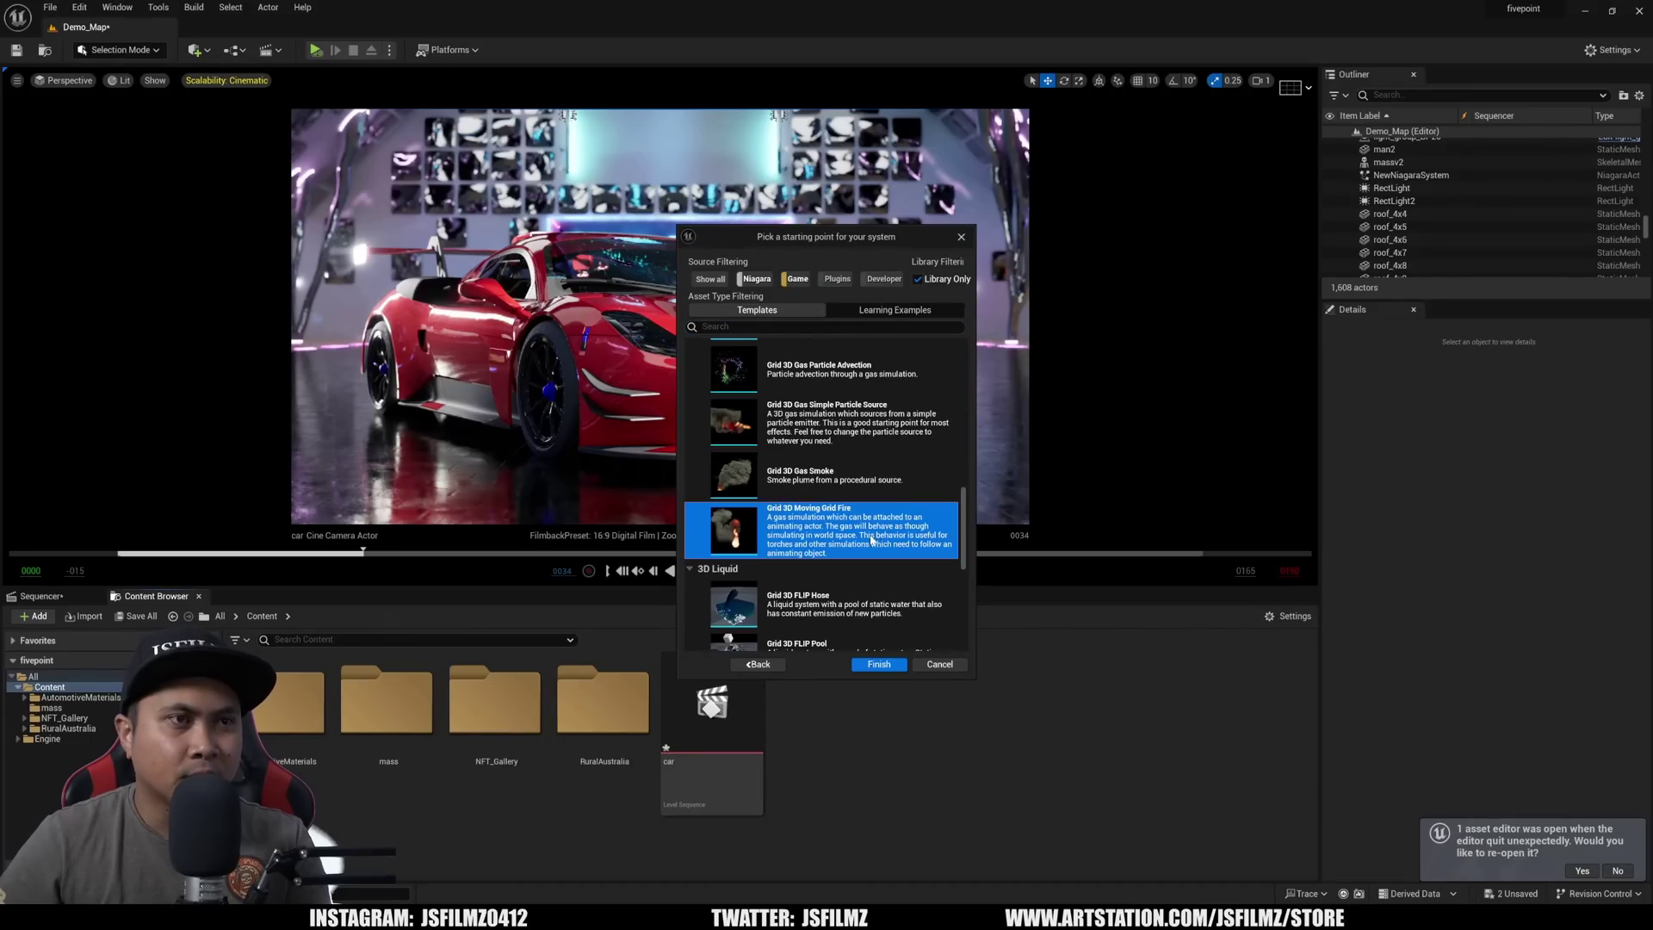
left_click(825, 526)
left_click(878, 664)
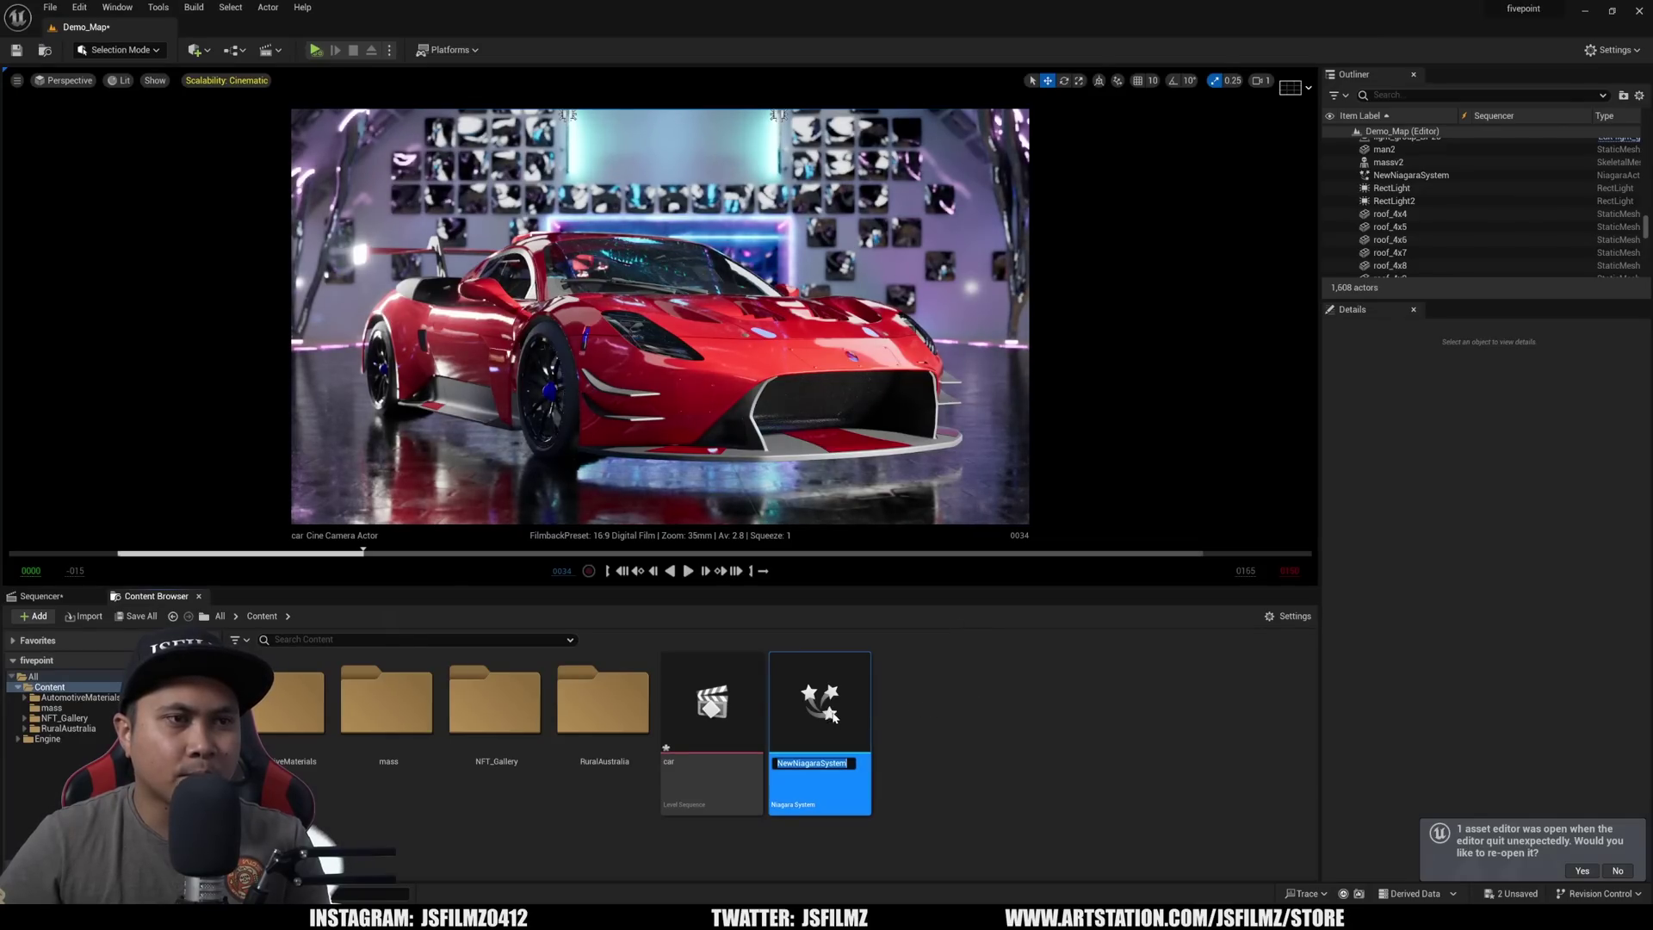
key("Return")
Place the new Niagara system on the floor beside the car's front and add it to the car sequence, undoing the extra component addition
left_click_drag(832, 715, 996, 424)
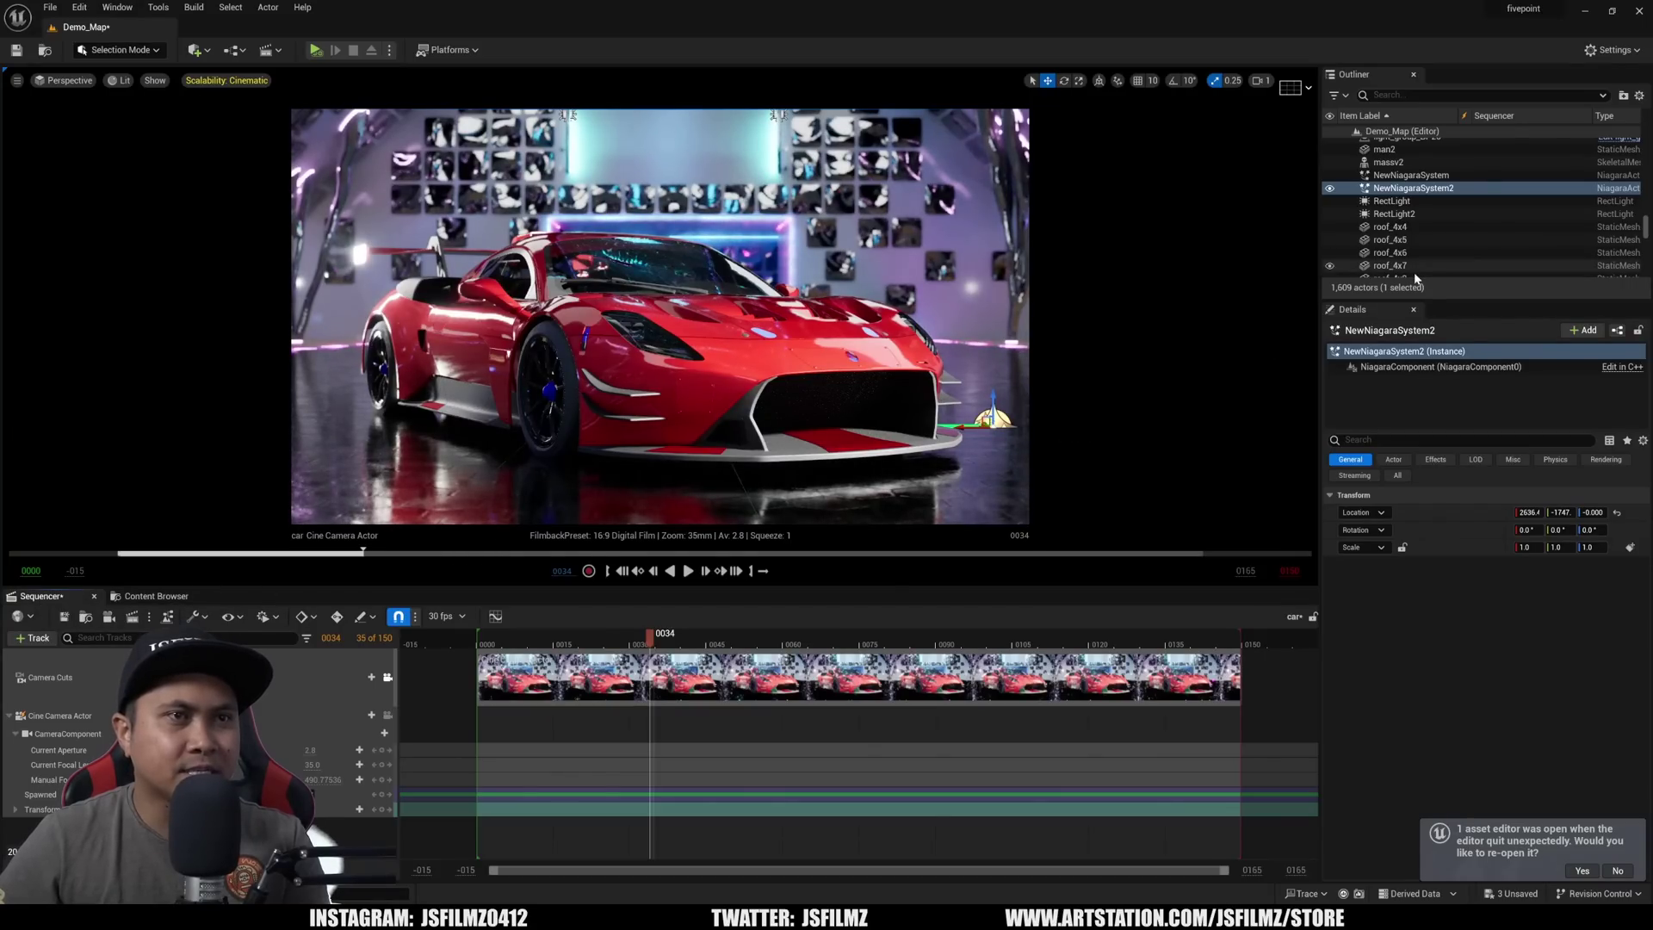
left_click(34, 638)
mouse_move(92, 660)
left_click(319, 618)
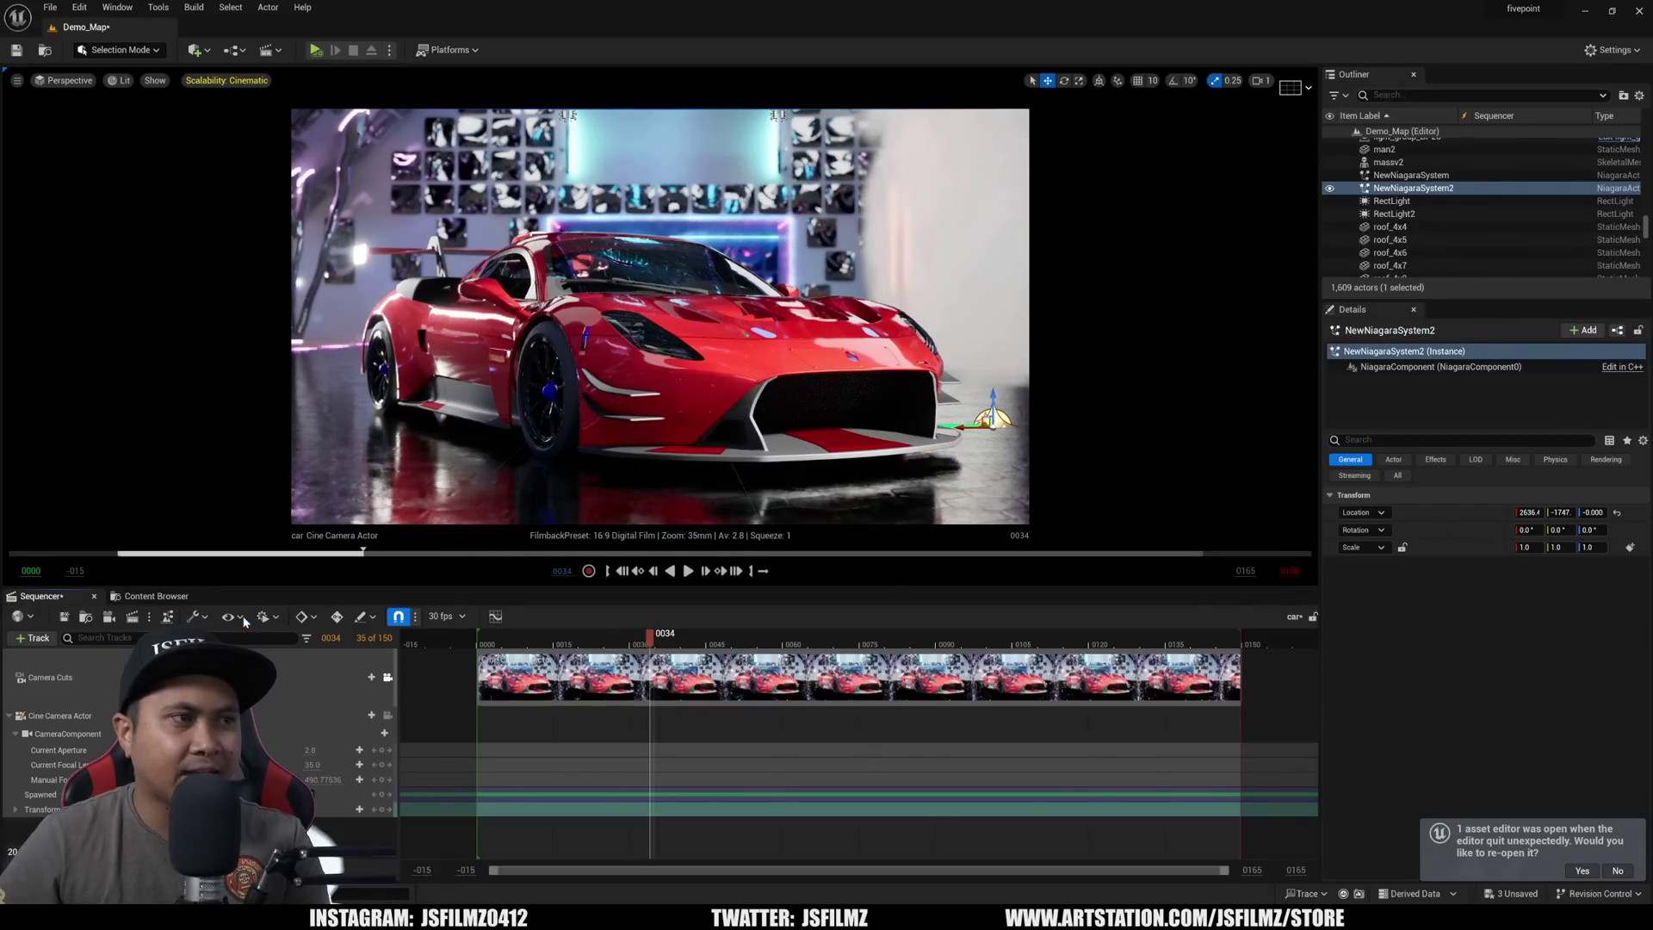
key("ctrl+z")
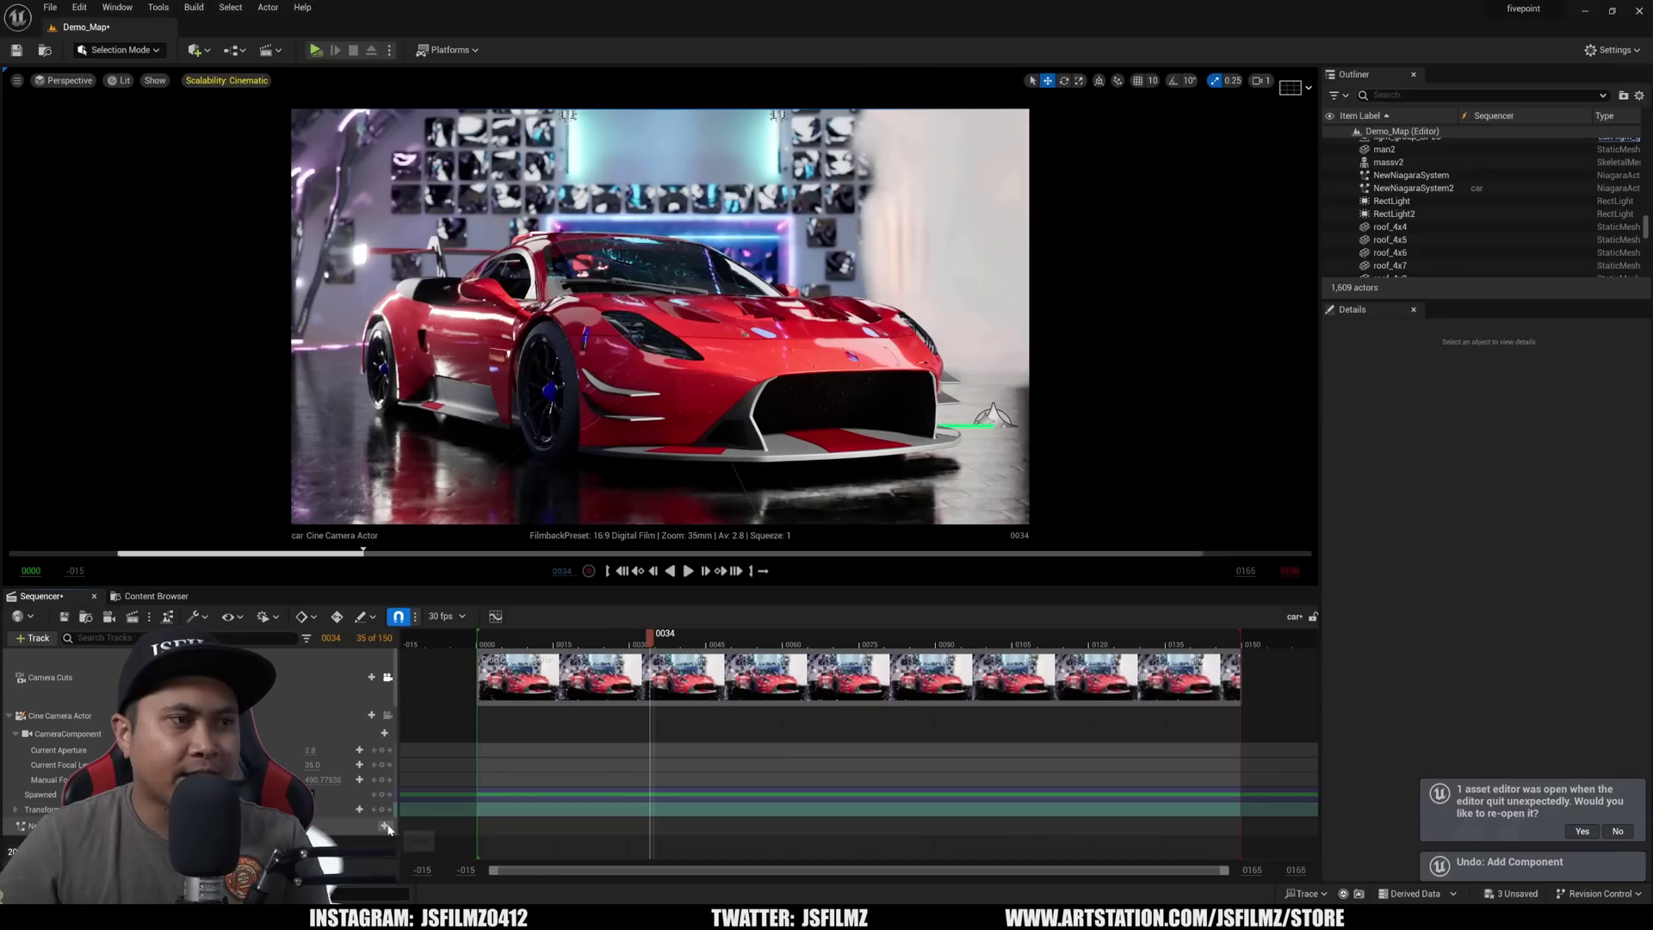
Add a Niagara System Life Cycle track to the fire system, set it to Desired Age, and start its section at frame 0
left_click(384, 827)
left_click(428, 783)
left_click(384, 843)
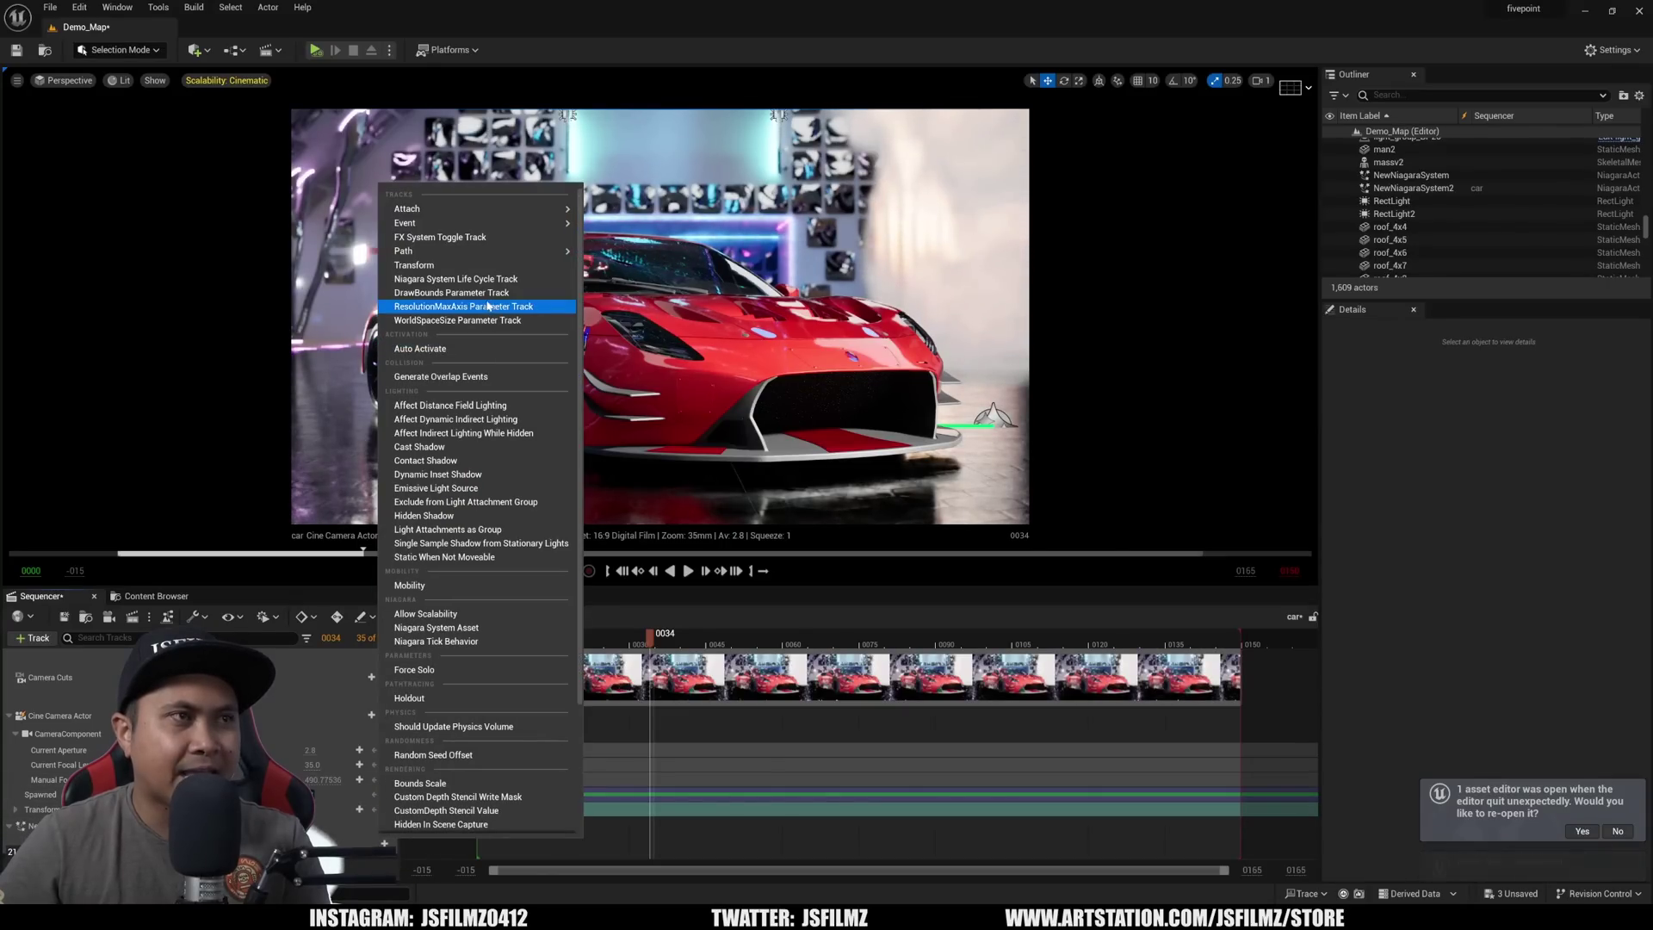
left_click(457, 278)
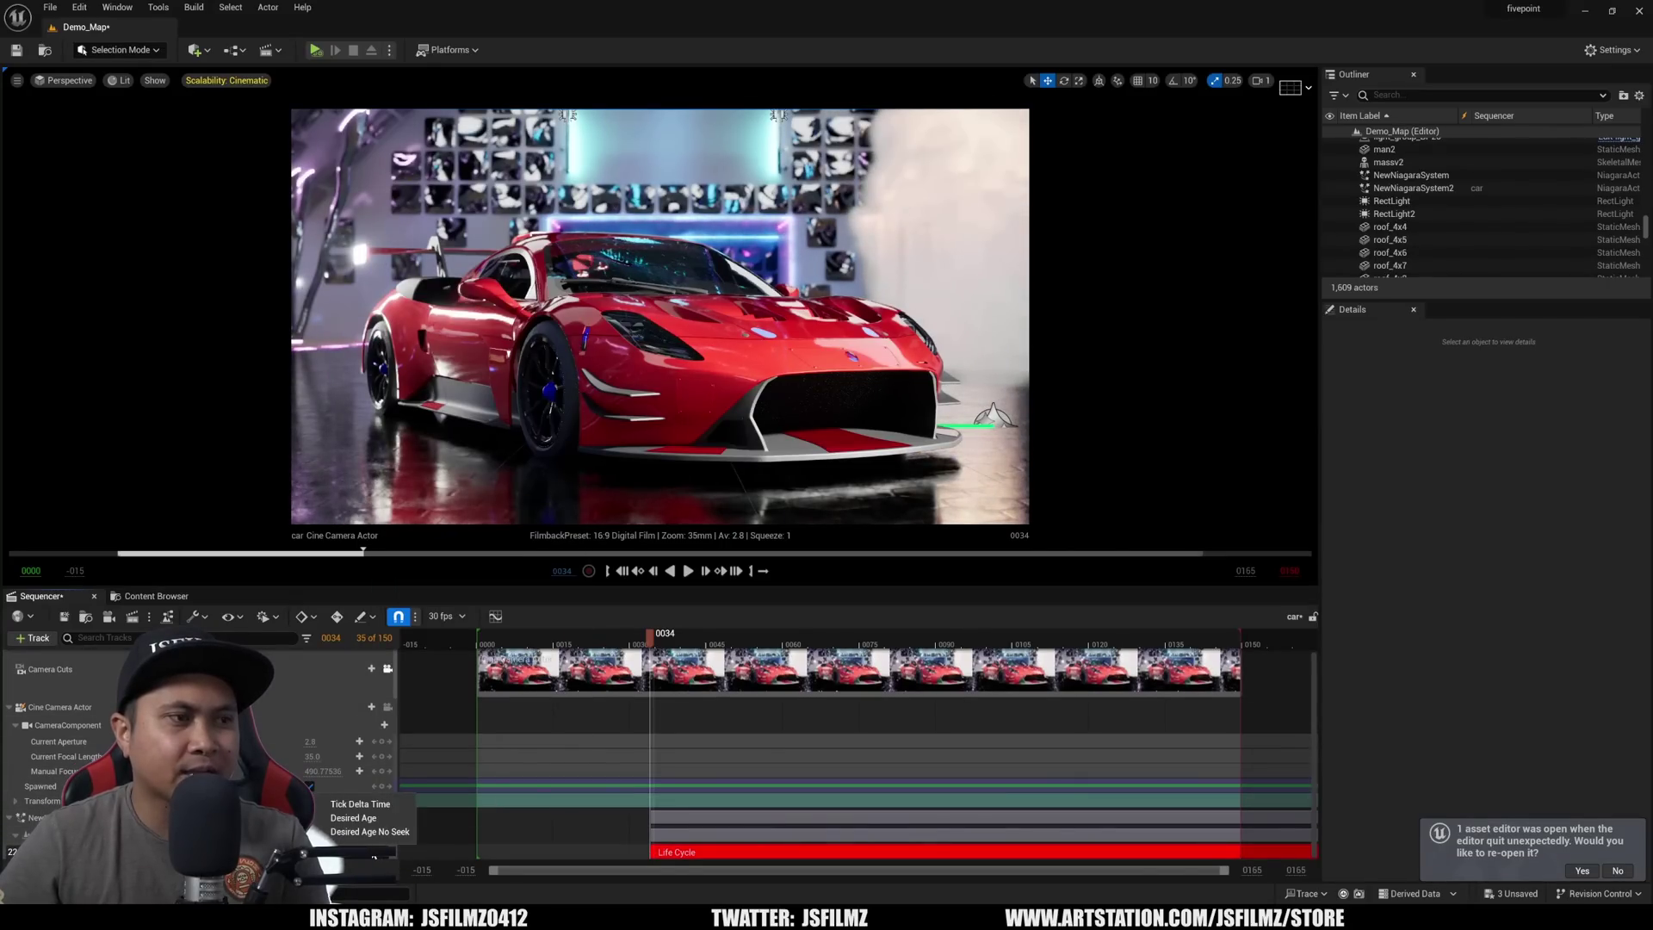
left_click(353, 817)
left_click_drag(702, 847, 531, 841)
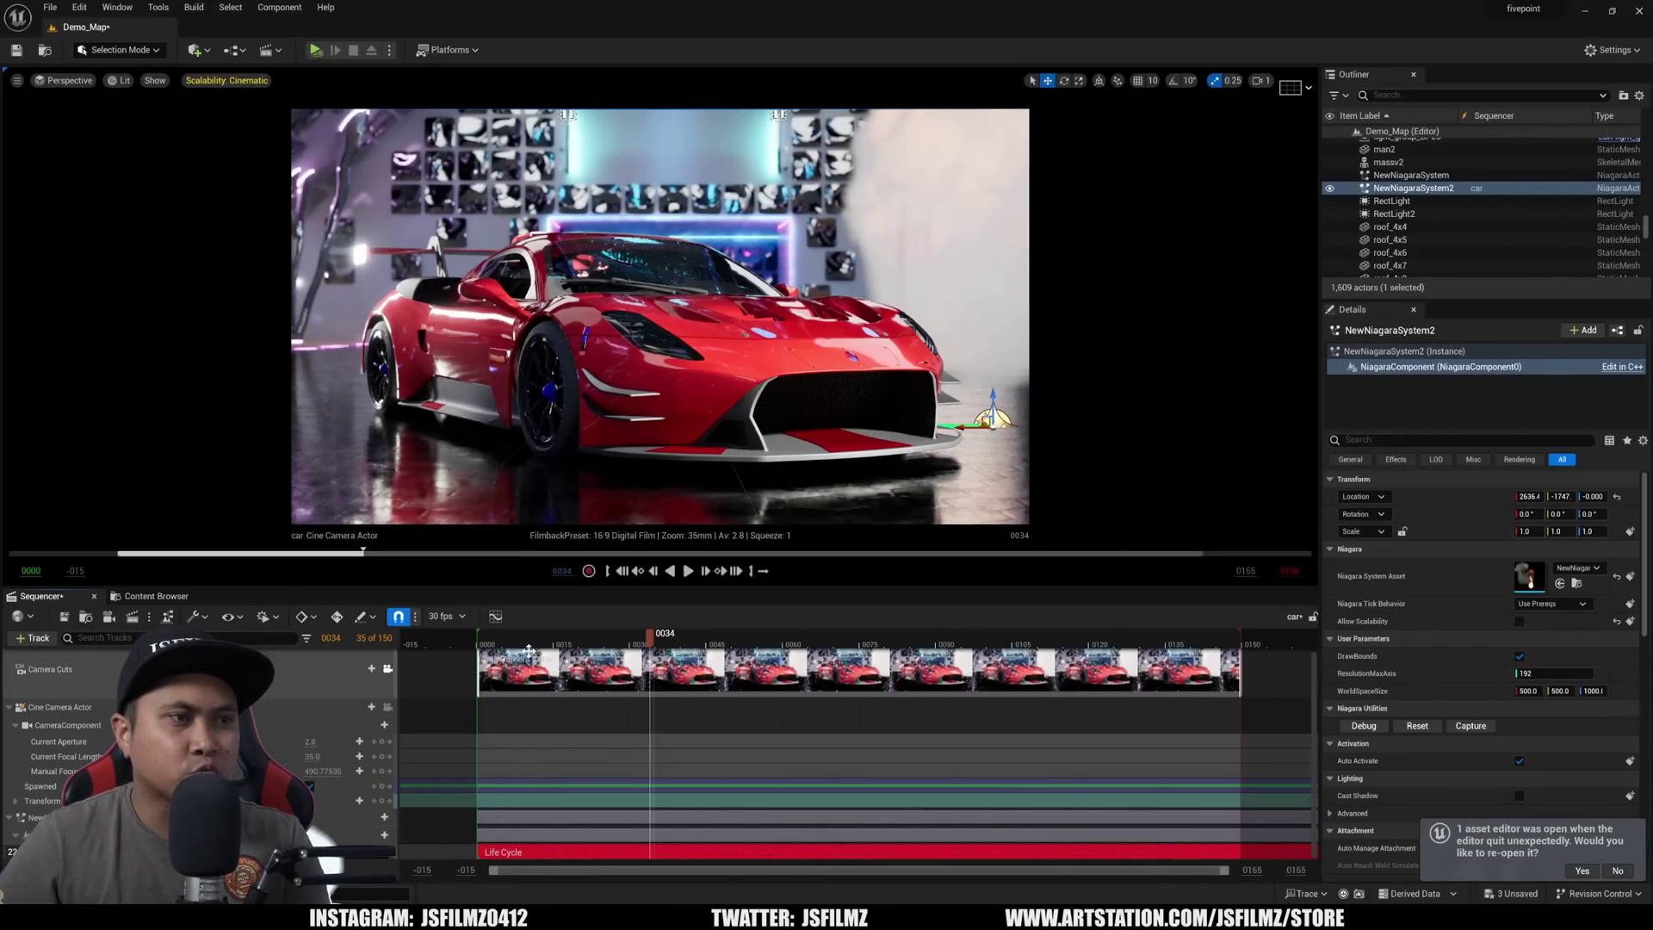
left_click_drag(524, 645, 574, 645)
Find the PostProcessVolume by searching "post" and set its Exposure Compensation to 7
left_click(1396, 94)
type("post")
left_click(1421, 156)
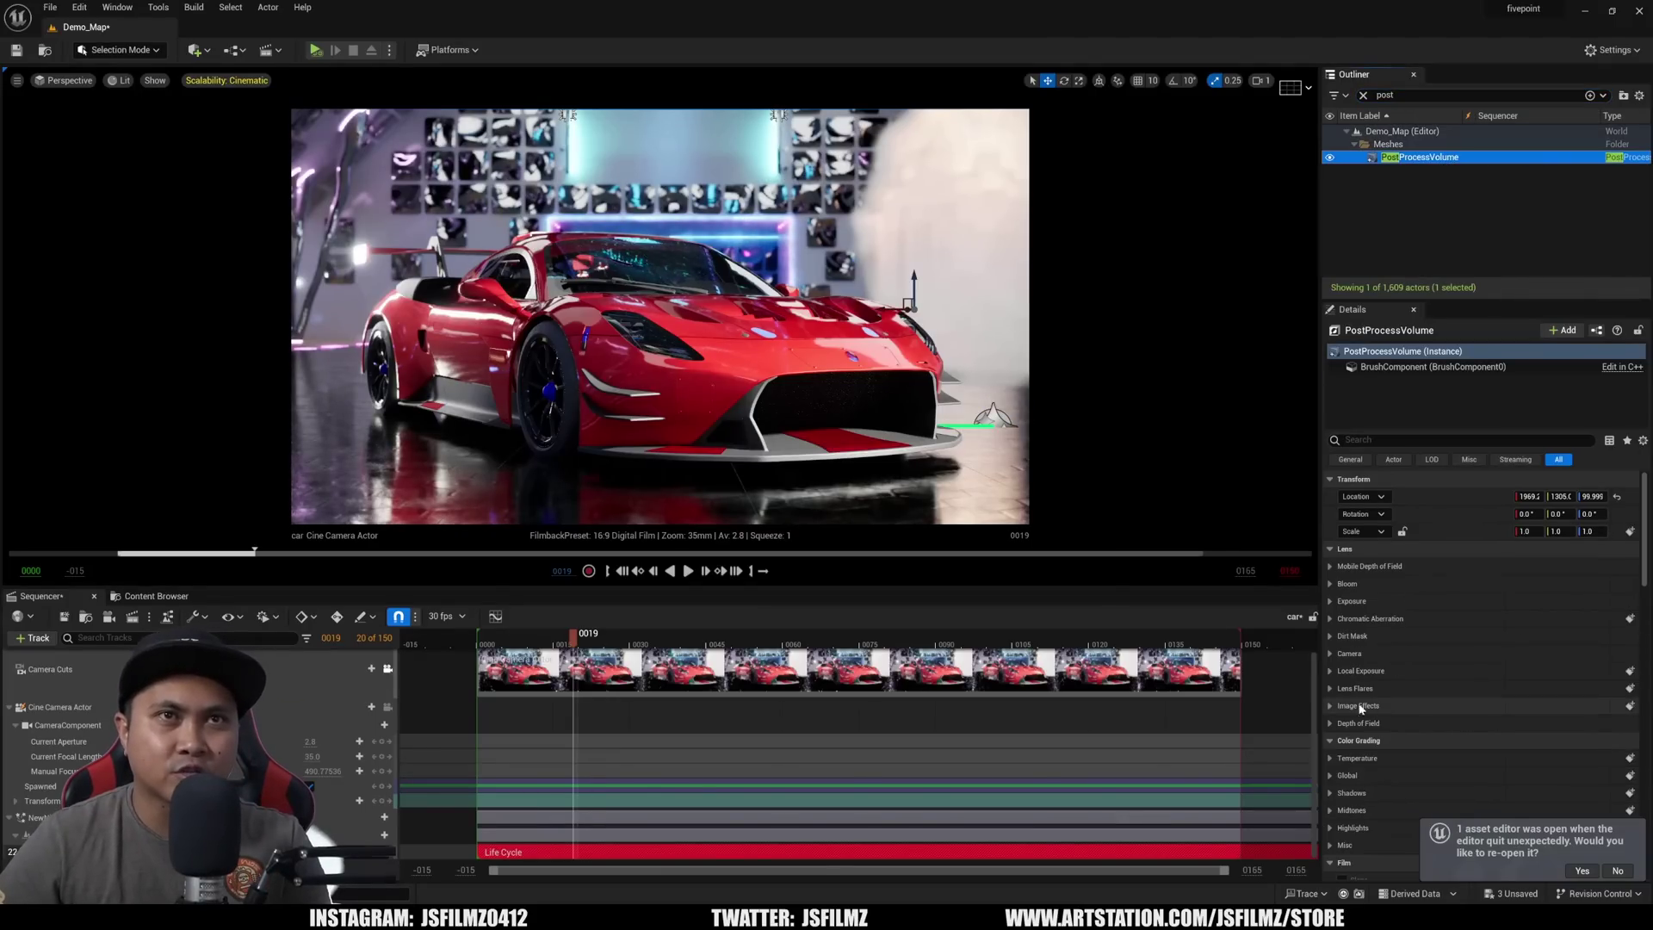
left_click(1332, 603)
left_click(1541, 636)
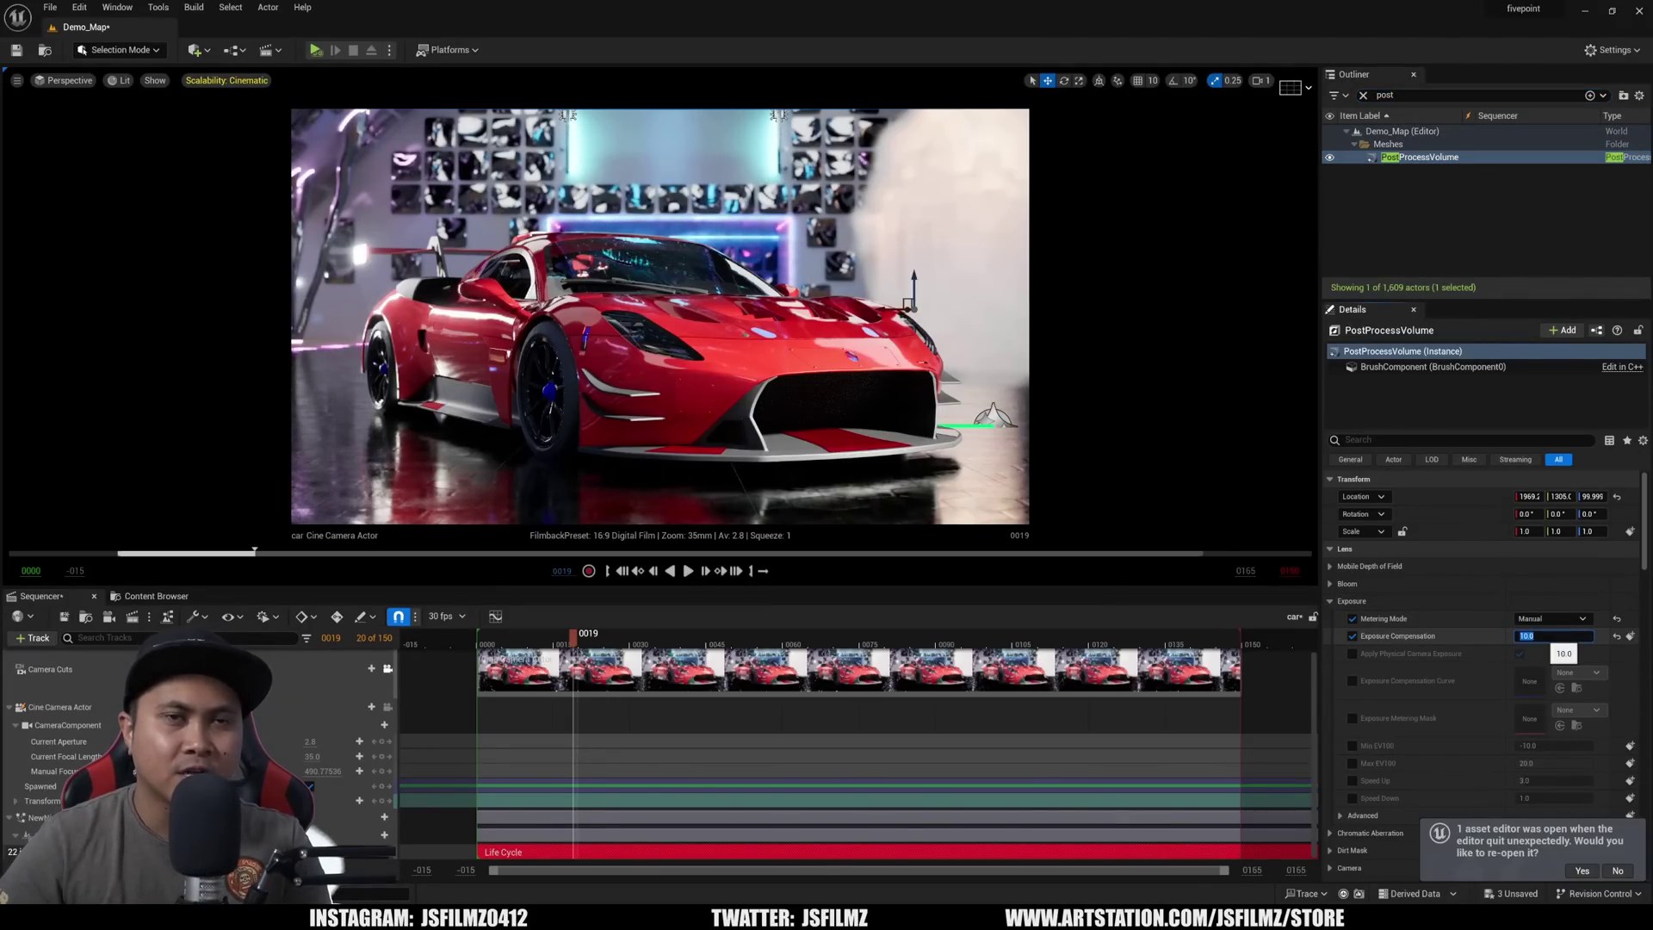
type("7")
key("Return")
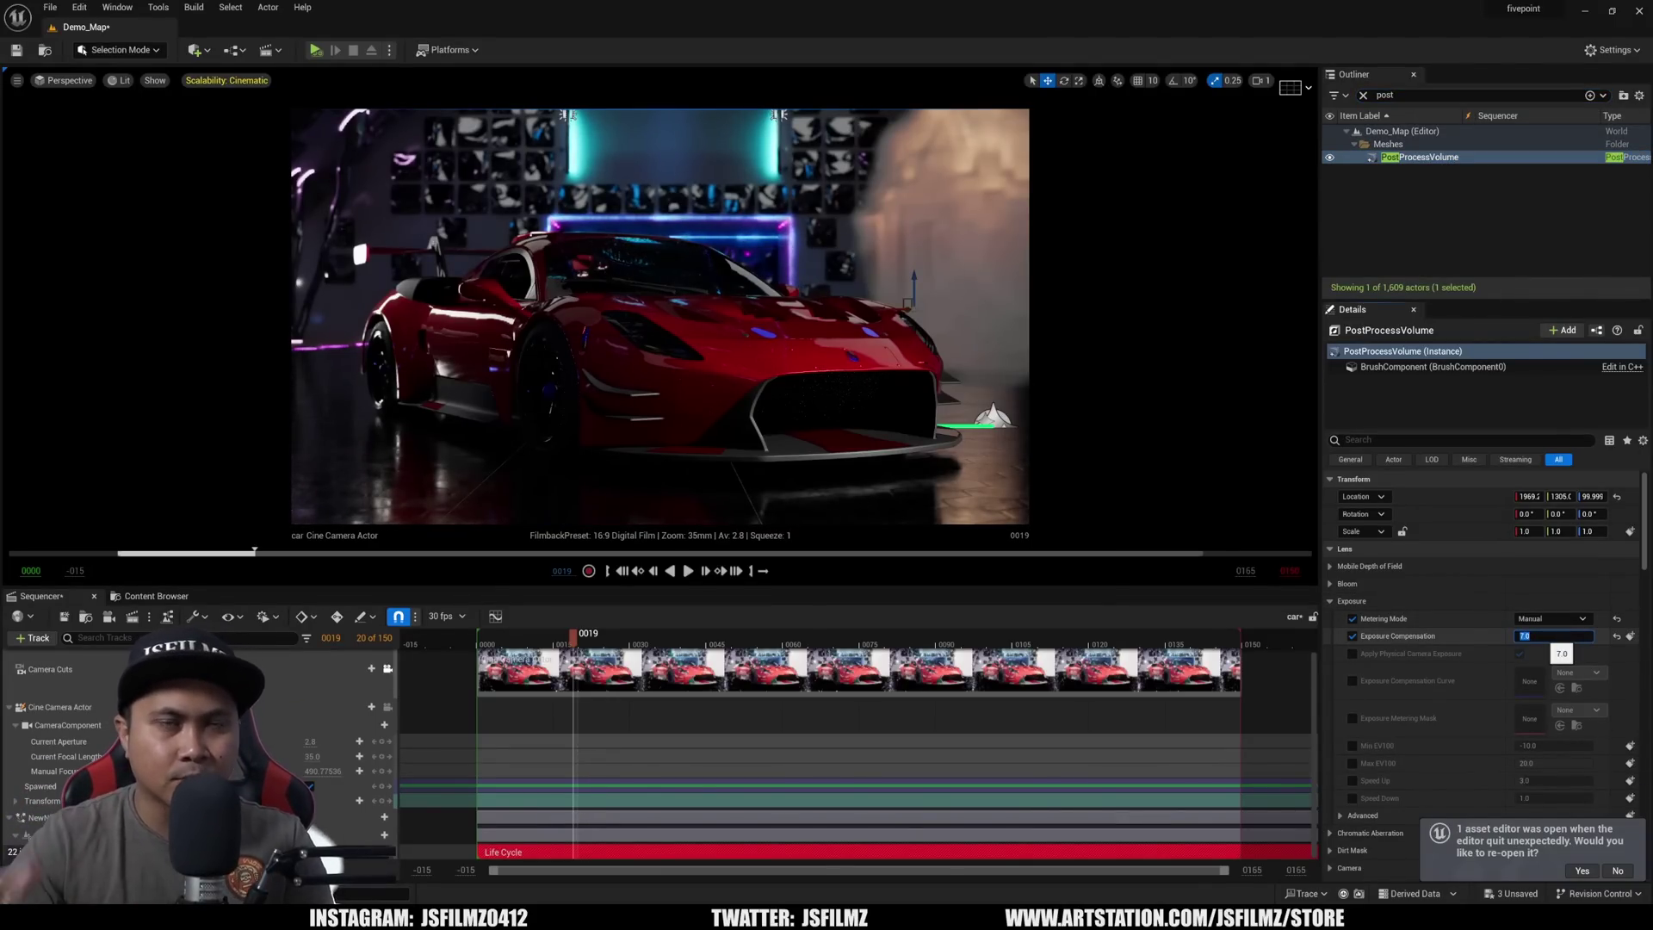
Move the sequence to frame 15 and run the console command r.PathTracing.HeterogeneousVolumes 1
mouse_move(573, 642)
left_mouse_down()
mouse_move(699, 645)
mouse_move(553, 646)
left_mouse_up()
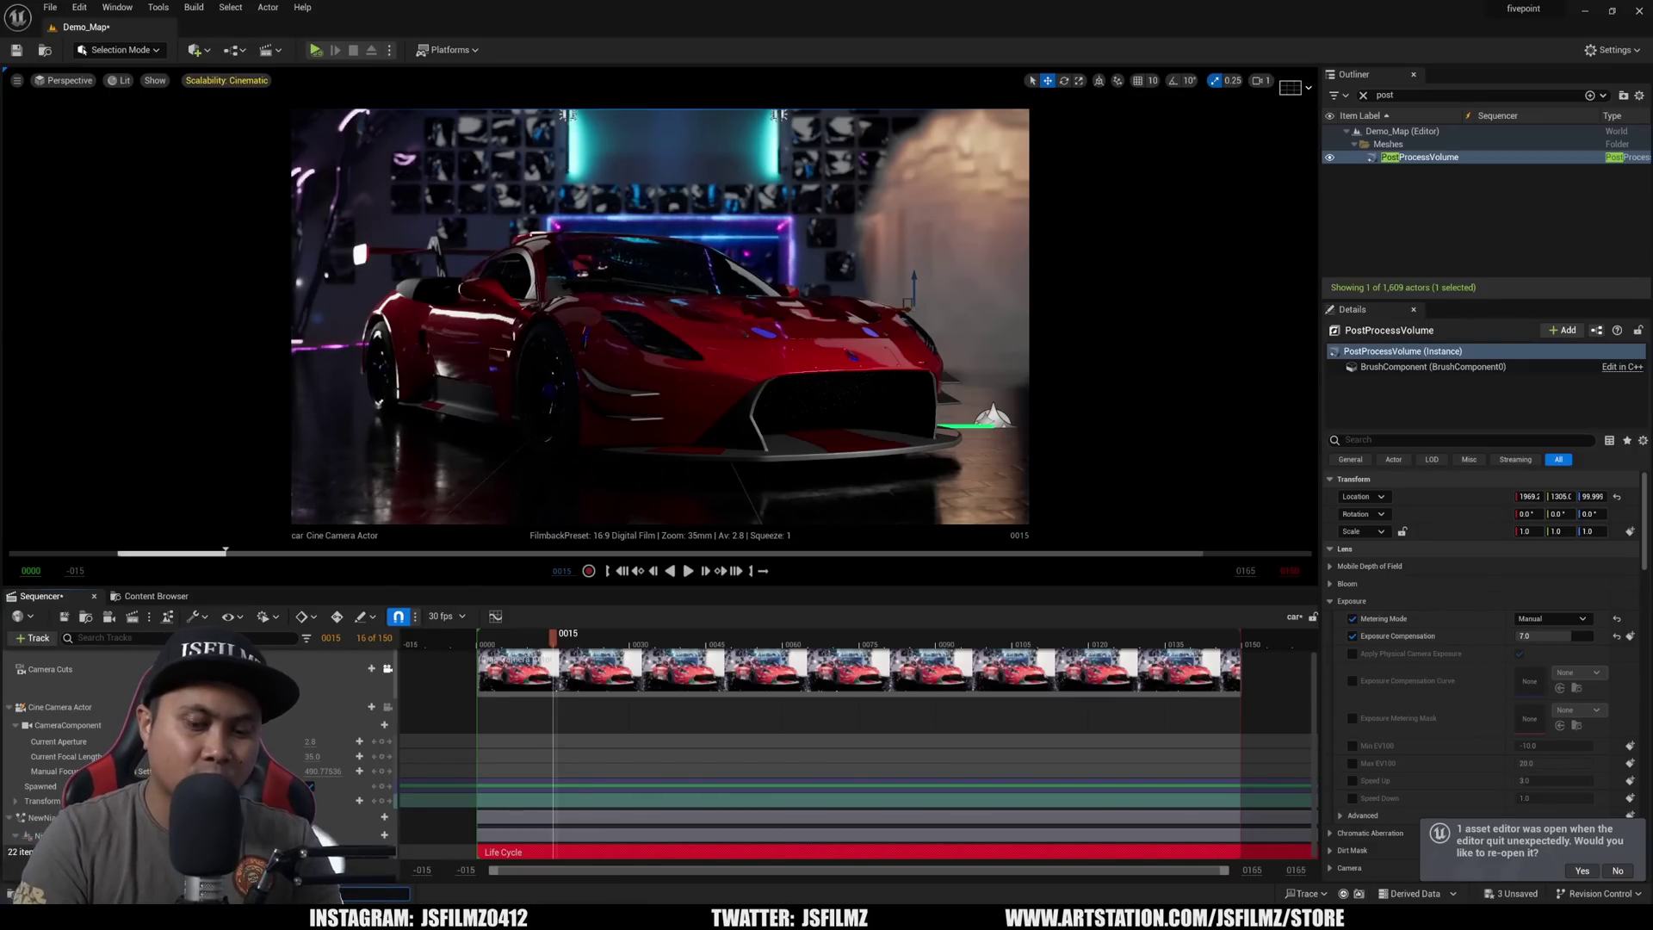
type("pathhet")
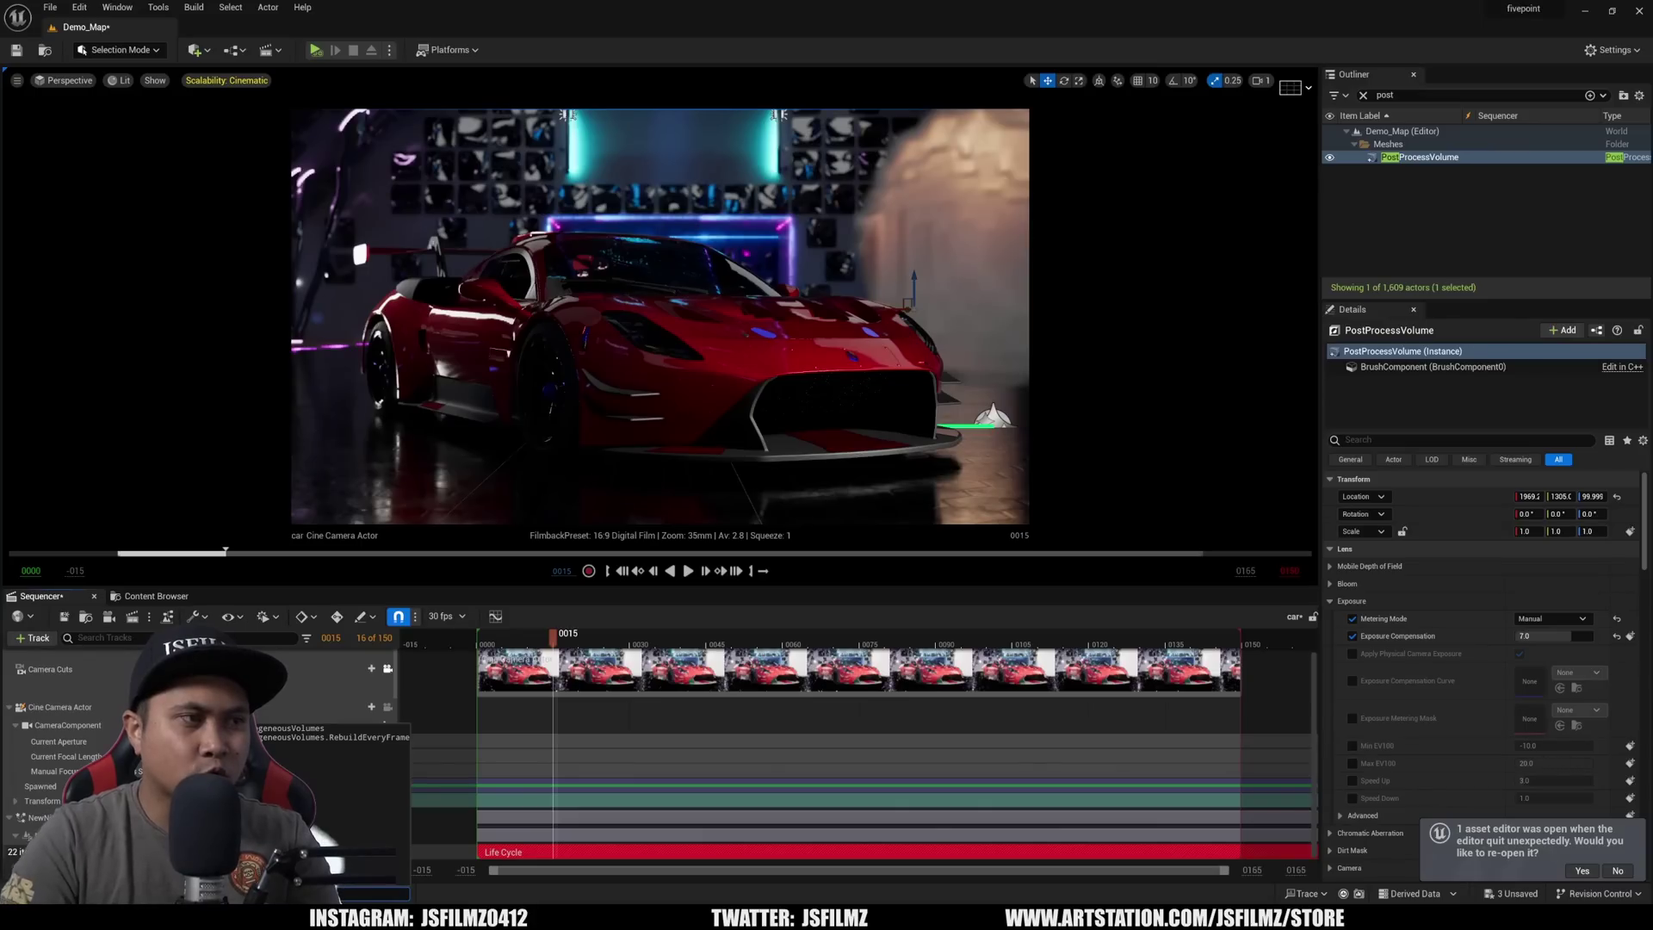
type("1")
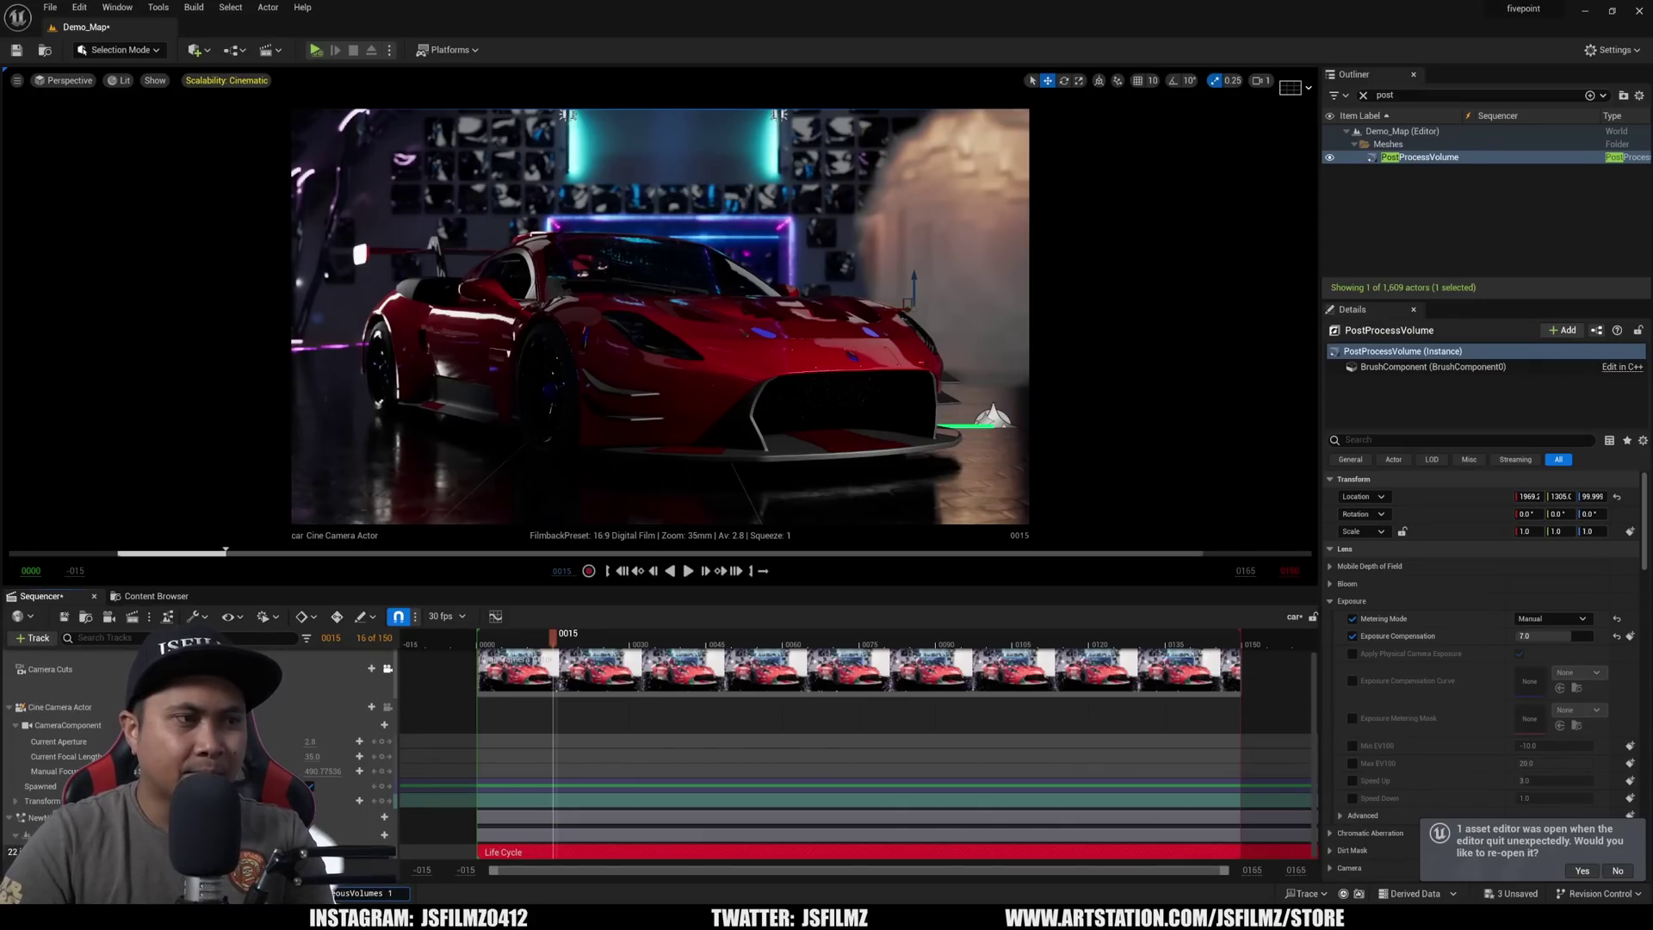
Examine the fire in the Path Tracing view mode at several frames between 14 and 31, and return to Lit
left_click(126, 81)
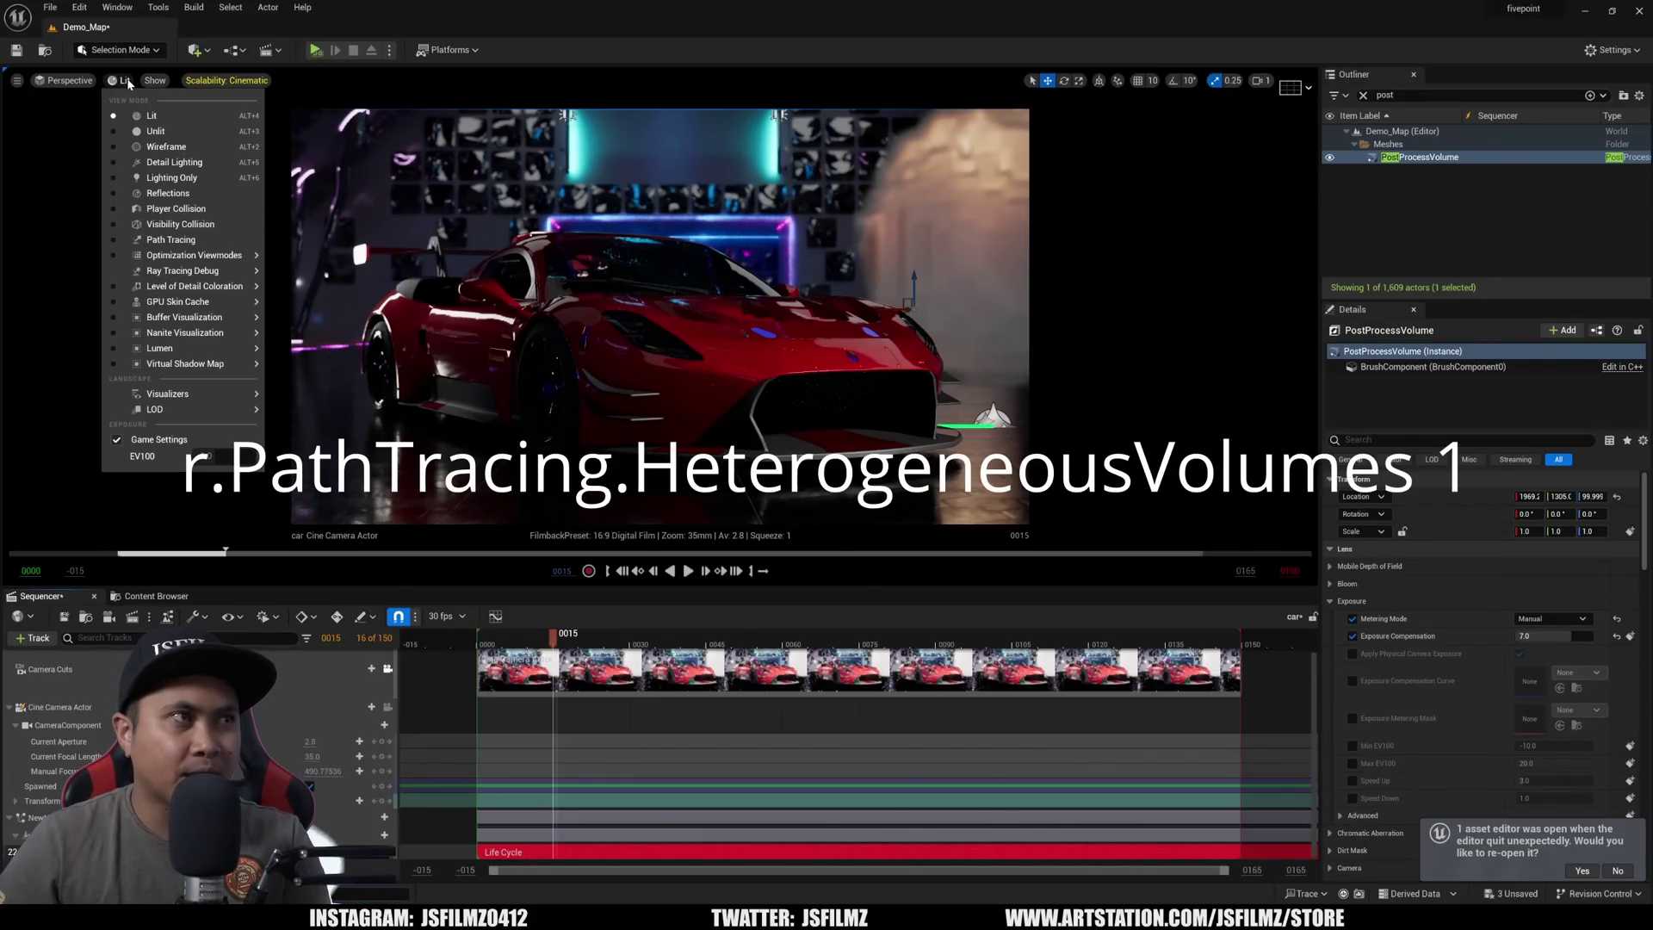
left_click(158, 243)
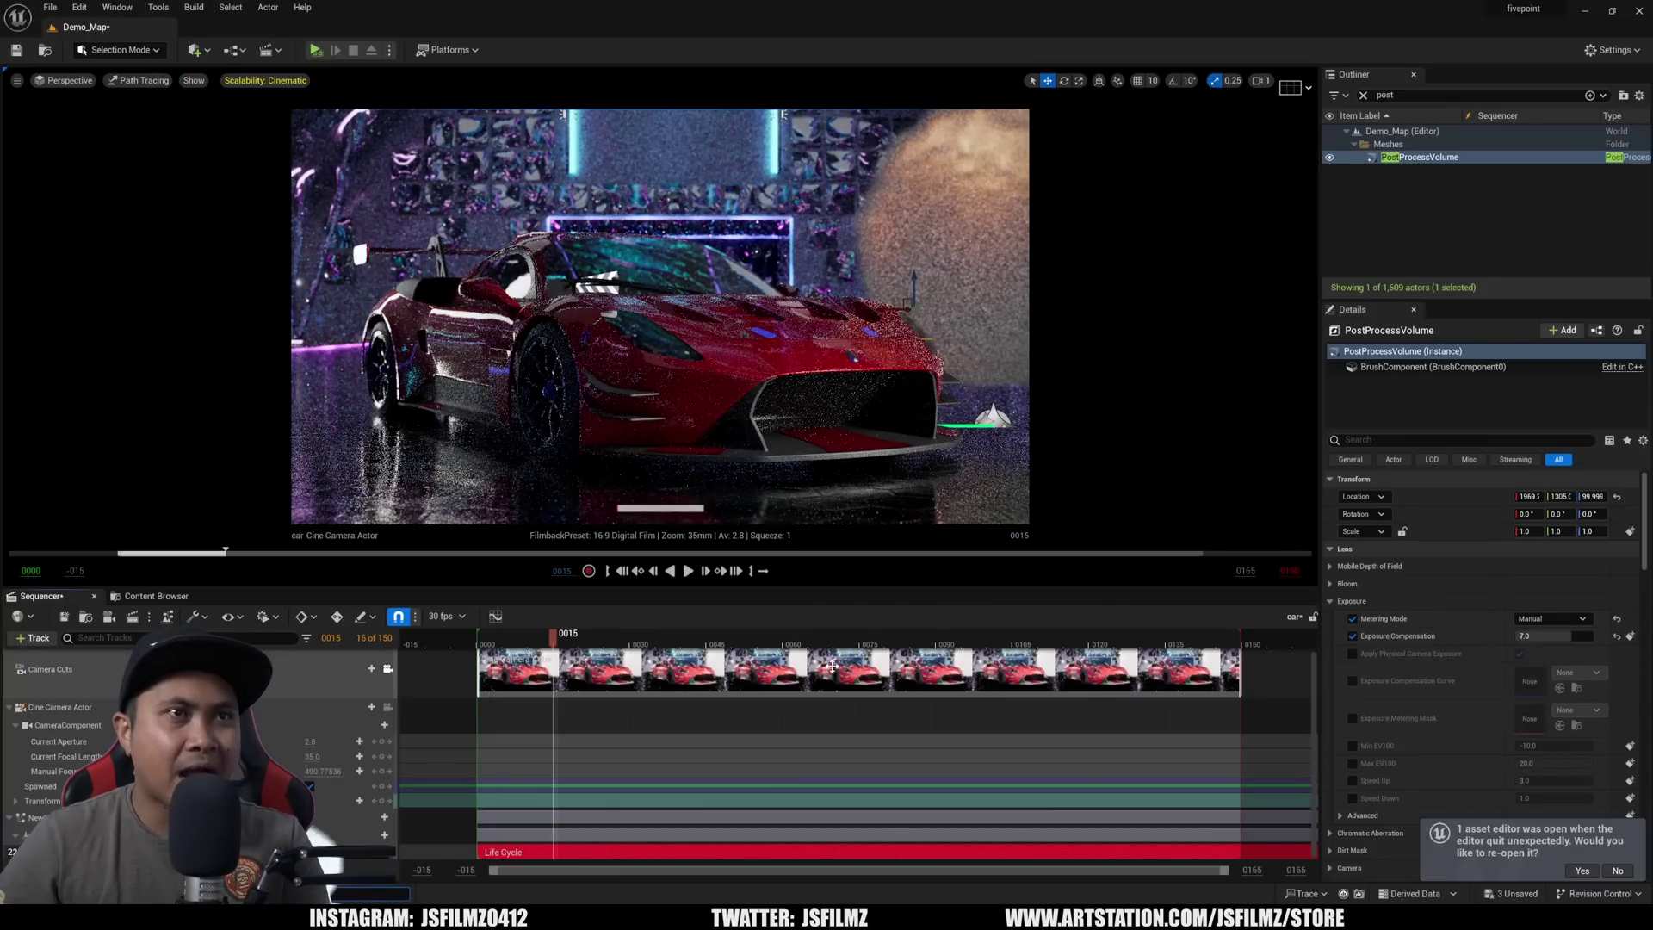
mouse_move(539, 643)
left_mouse_down()
mouse_move(507, 644)
mouse_move(543, 642)
left_mouse_up()
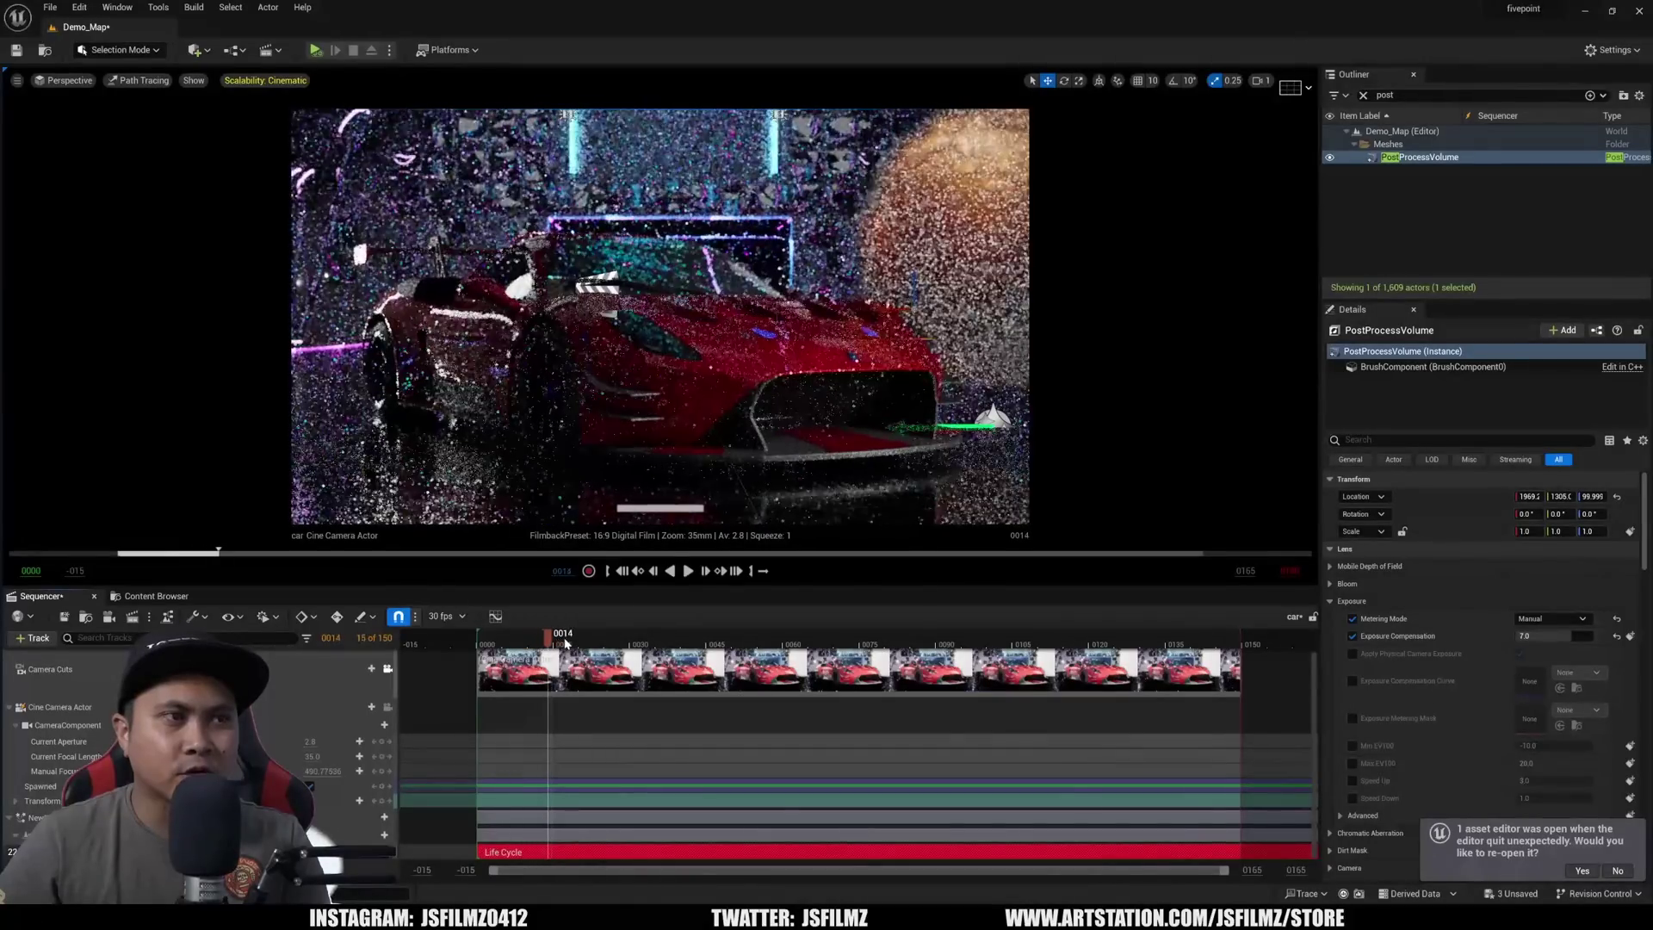
left_click(569, 641)
left_click(637, 642)
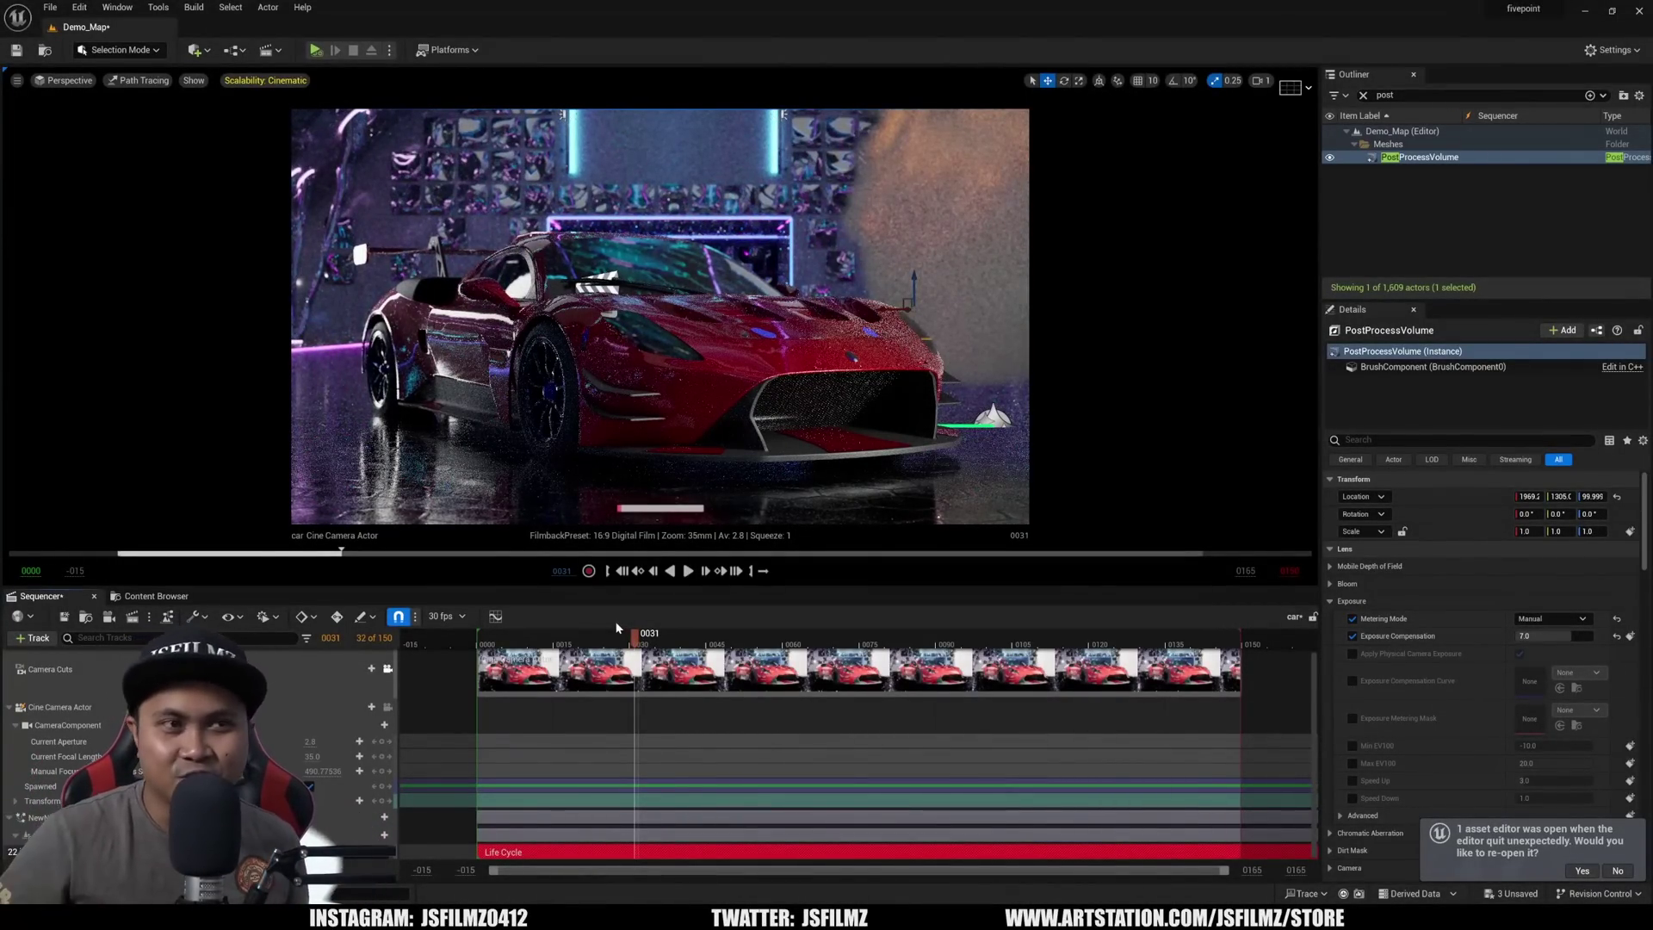
left_click(568, 638)
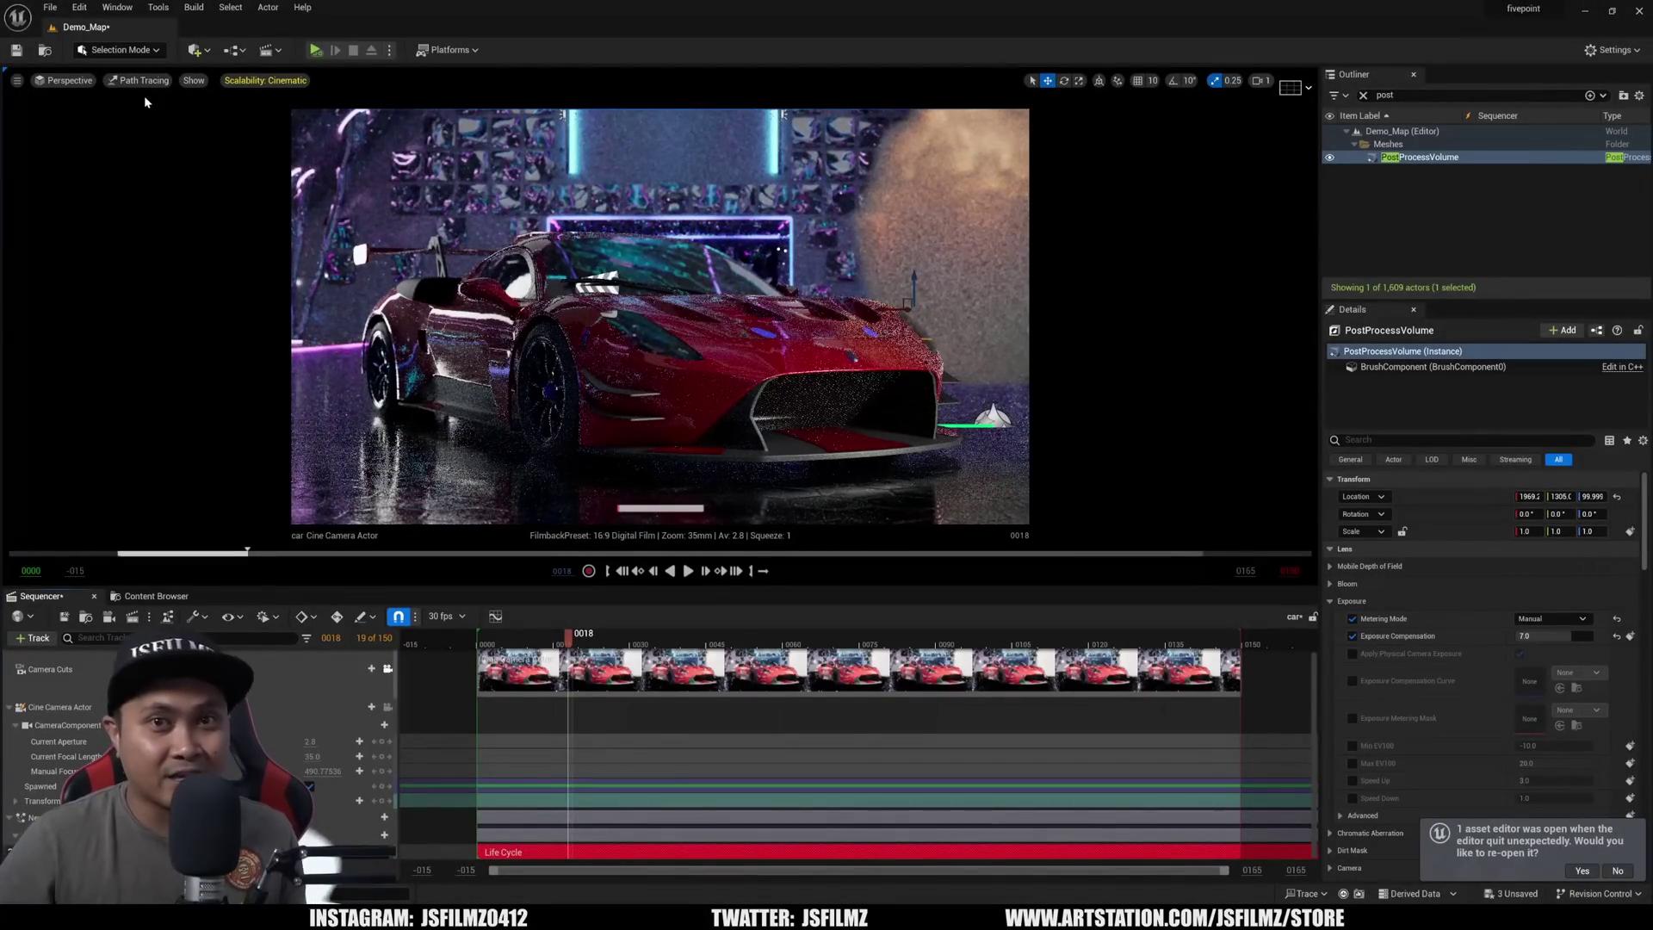
key("alt+4")
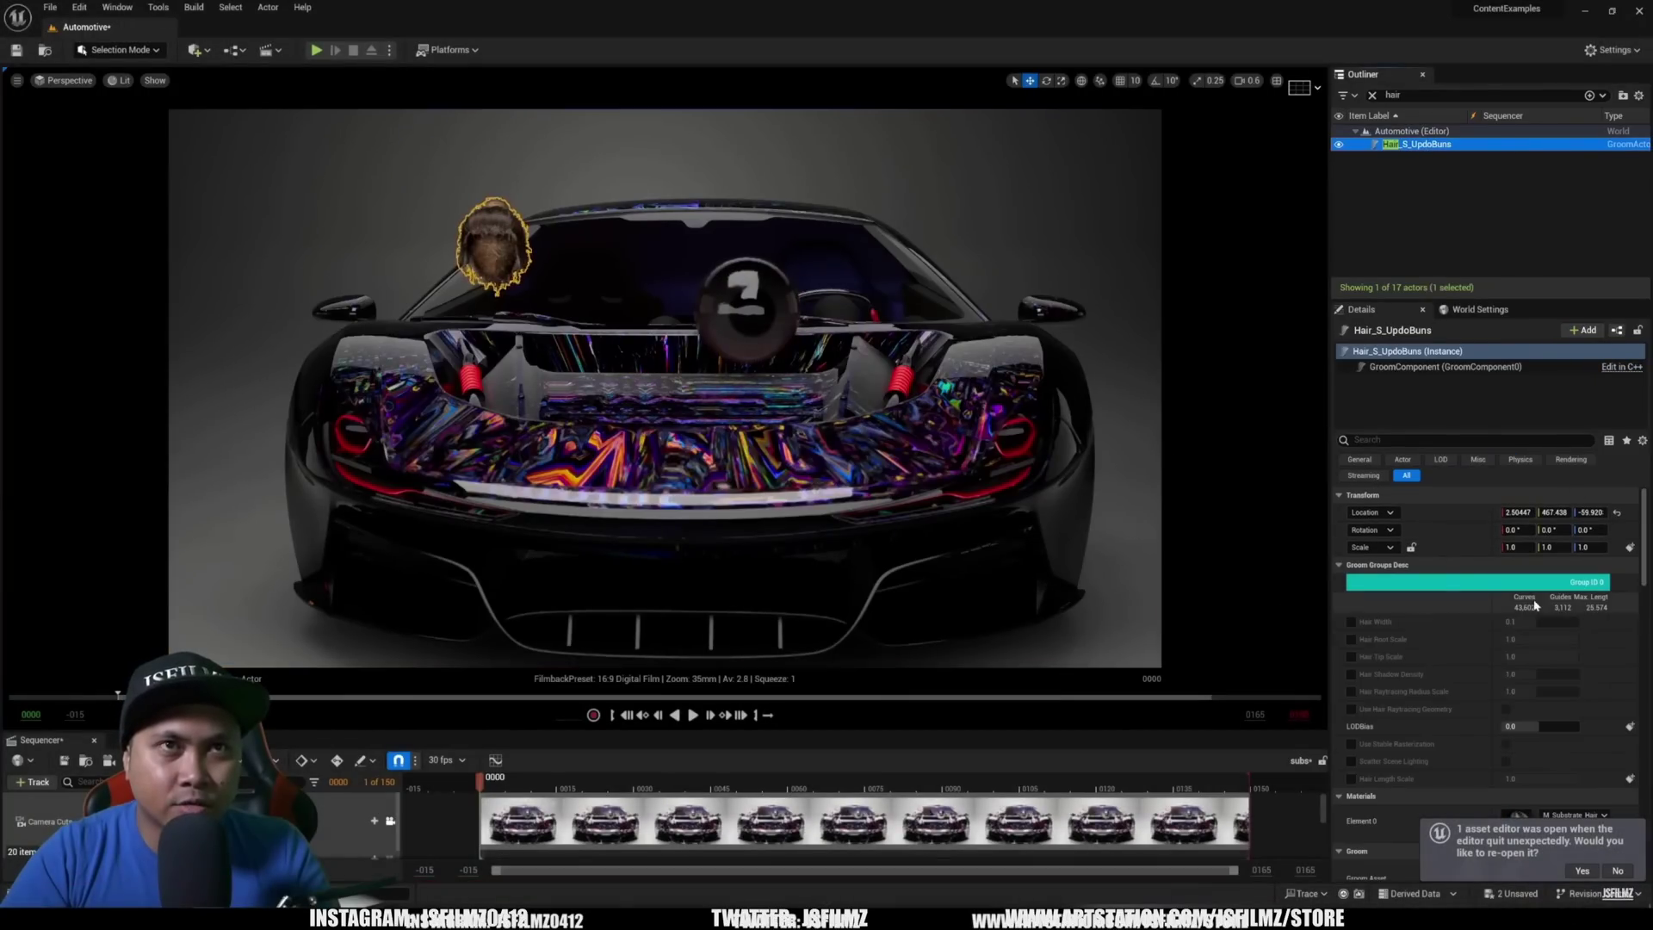
Review the Hair_S_UpdoBuns groom settings in the Automotive level and view the scene in Path Tracing
scroll(1548, 764, "down", 3)
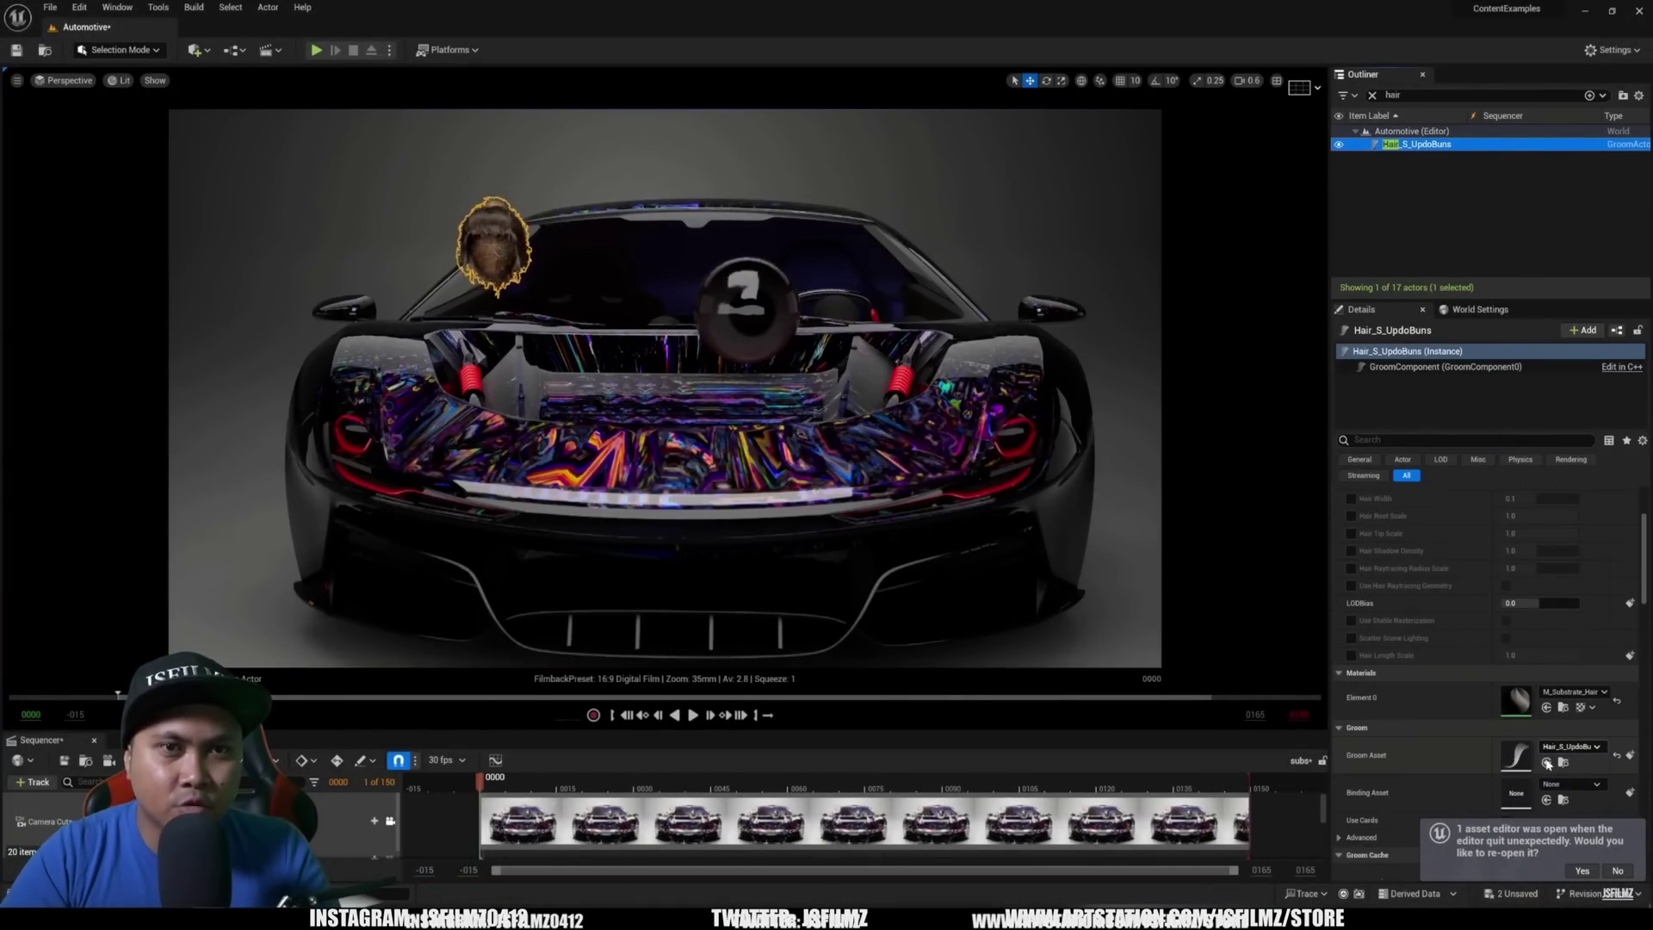
left_click(120, 80)
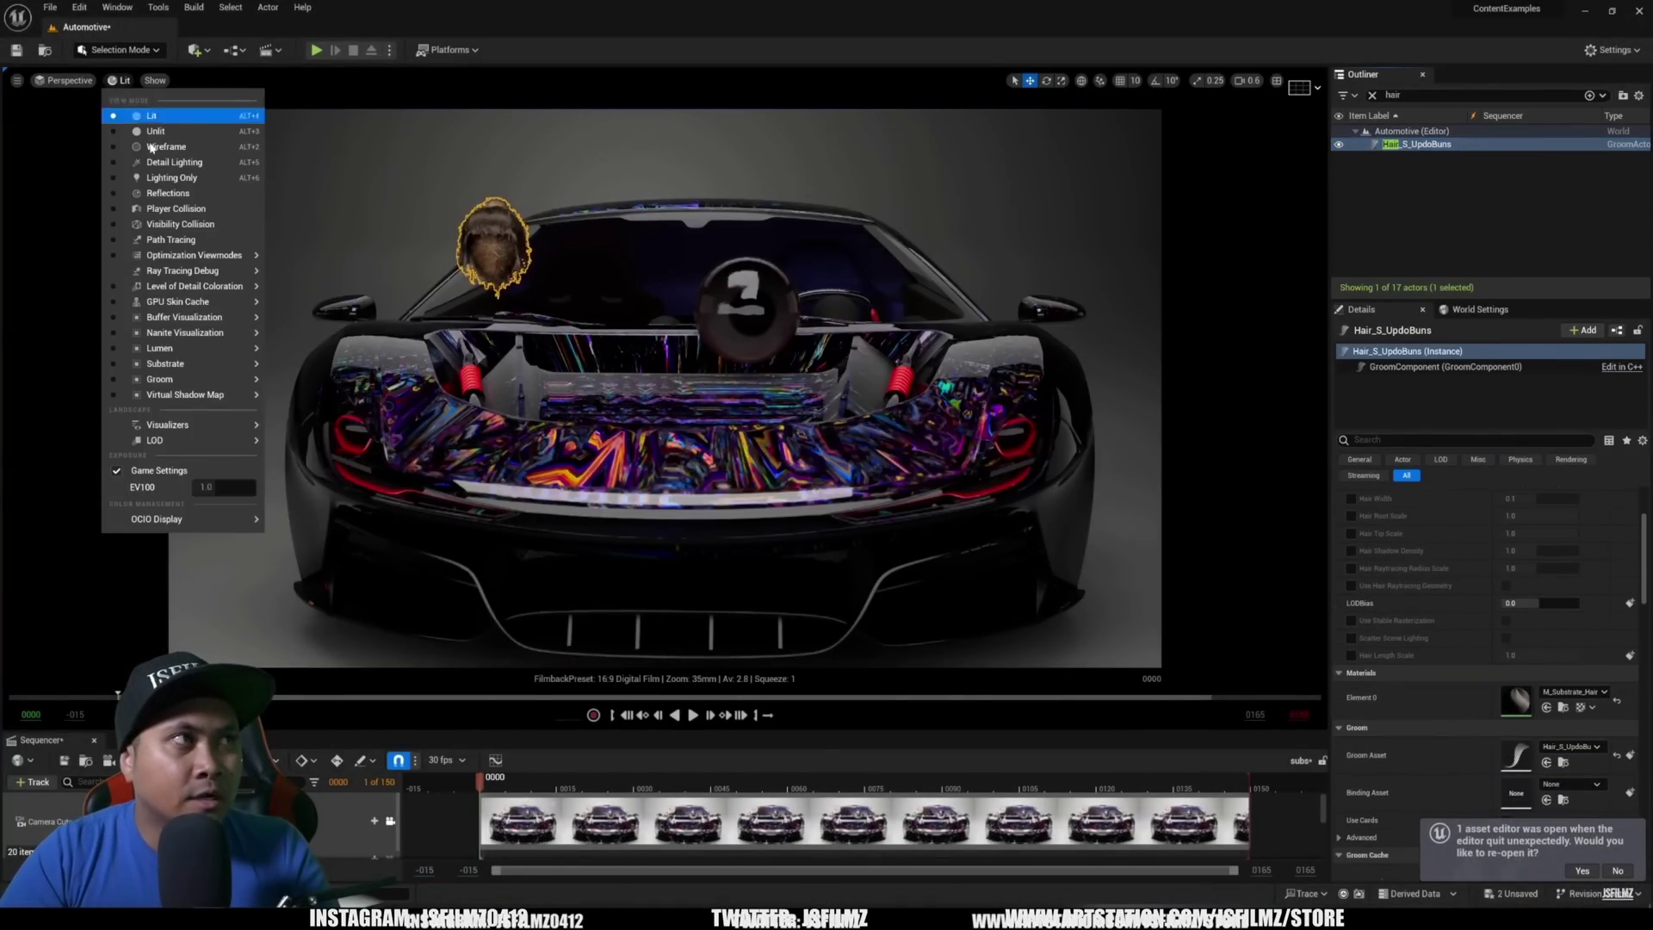
left_click(161, 240)
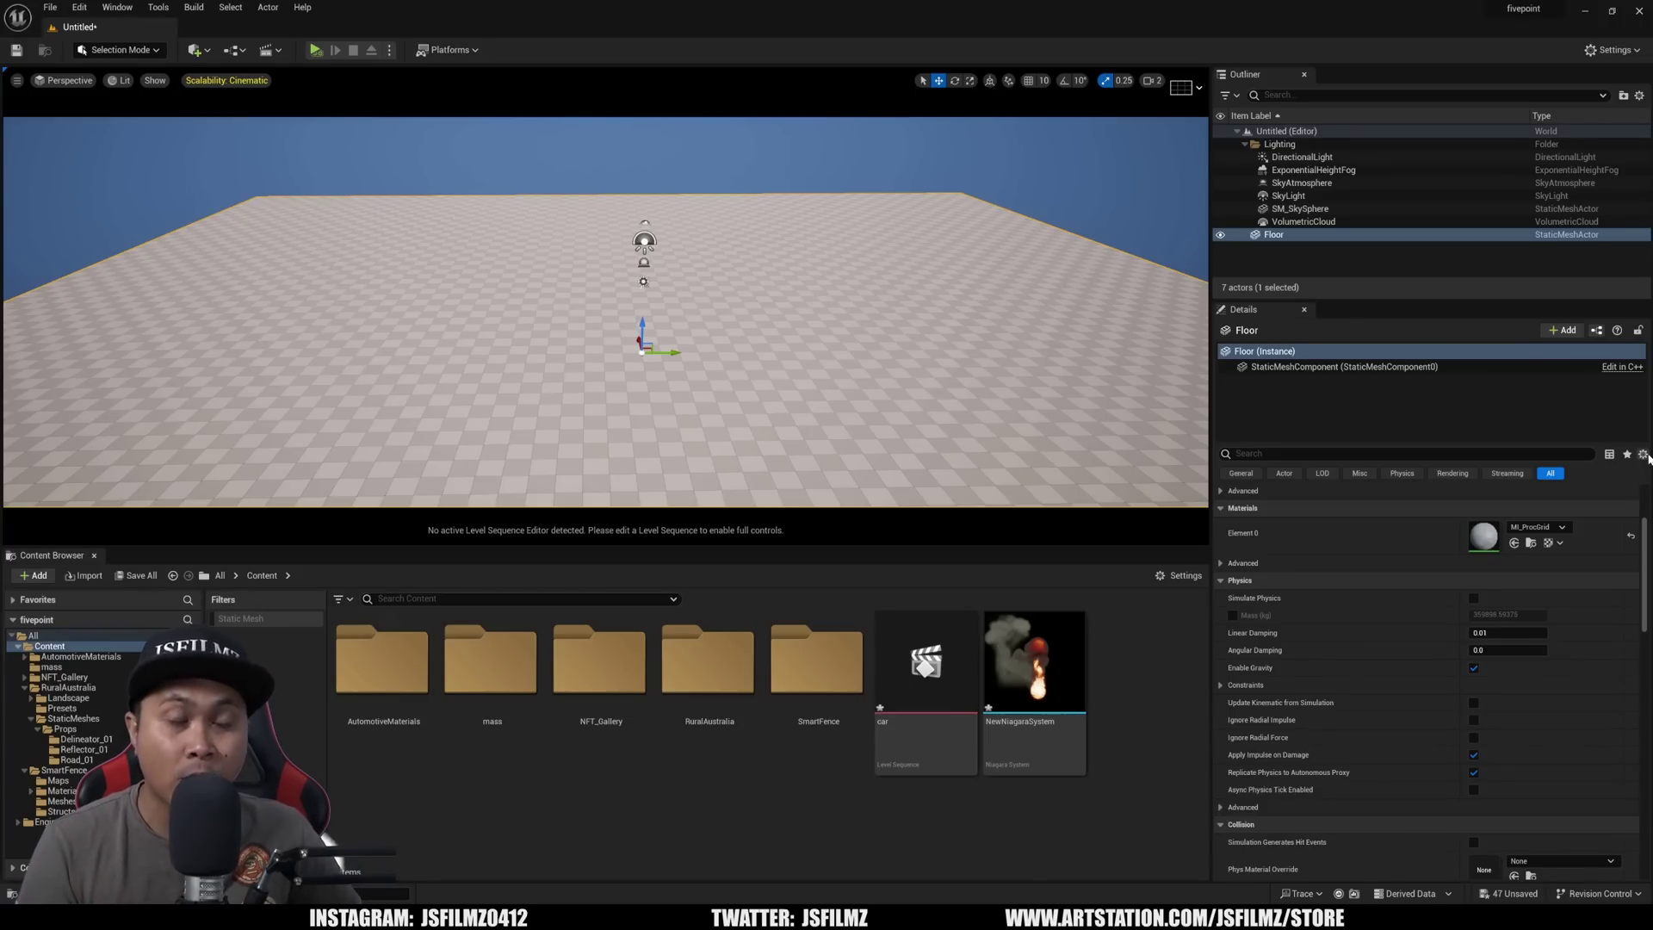
Delete the Floor from the untitled level, create a landscape in its place, and return to Selection Mode
key("Delete")
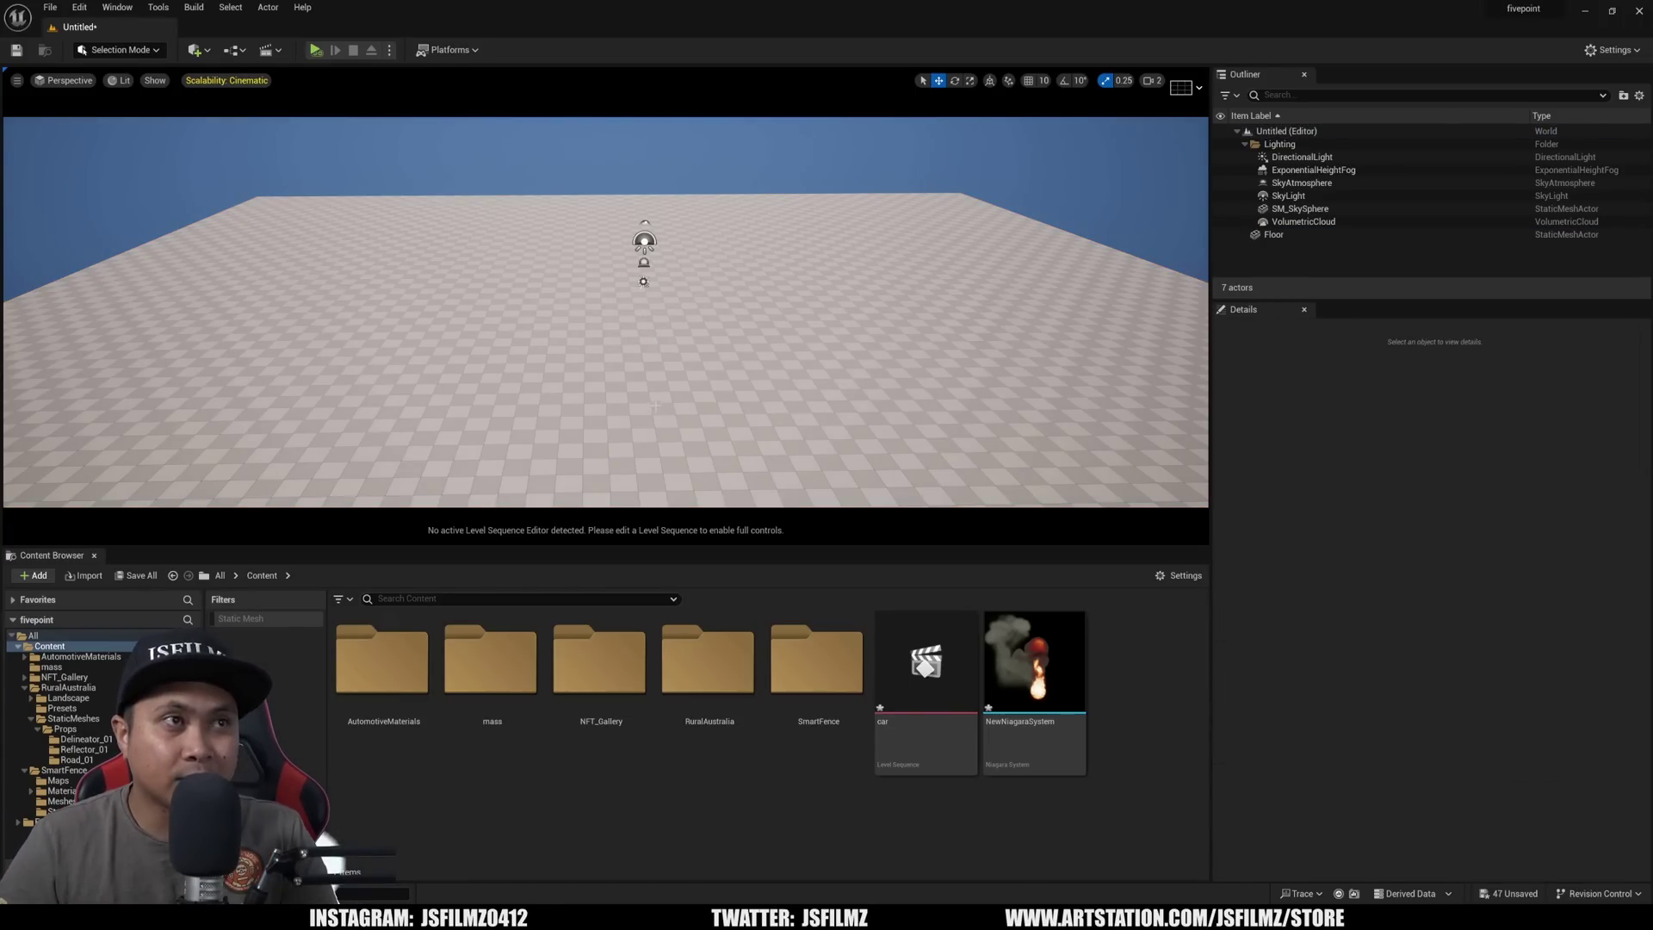
key("ctrl+z")
key("Delete")
left_click(119, 49)
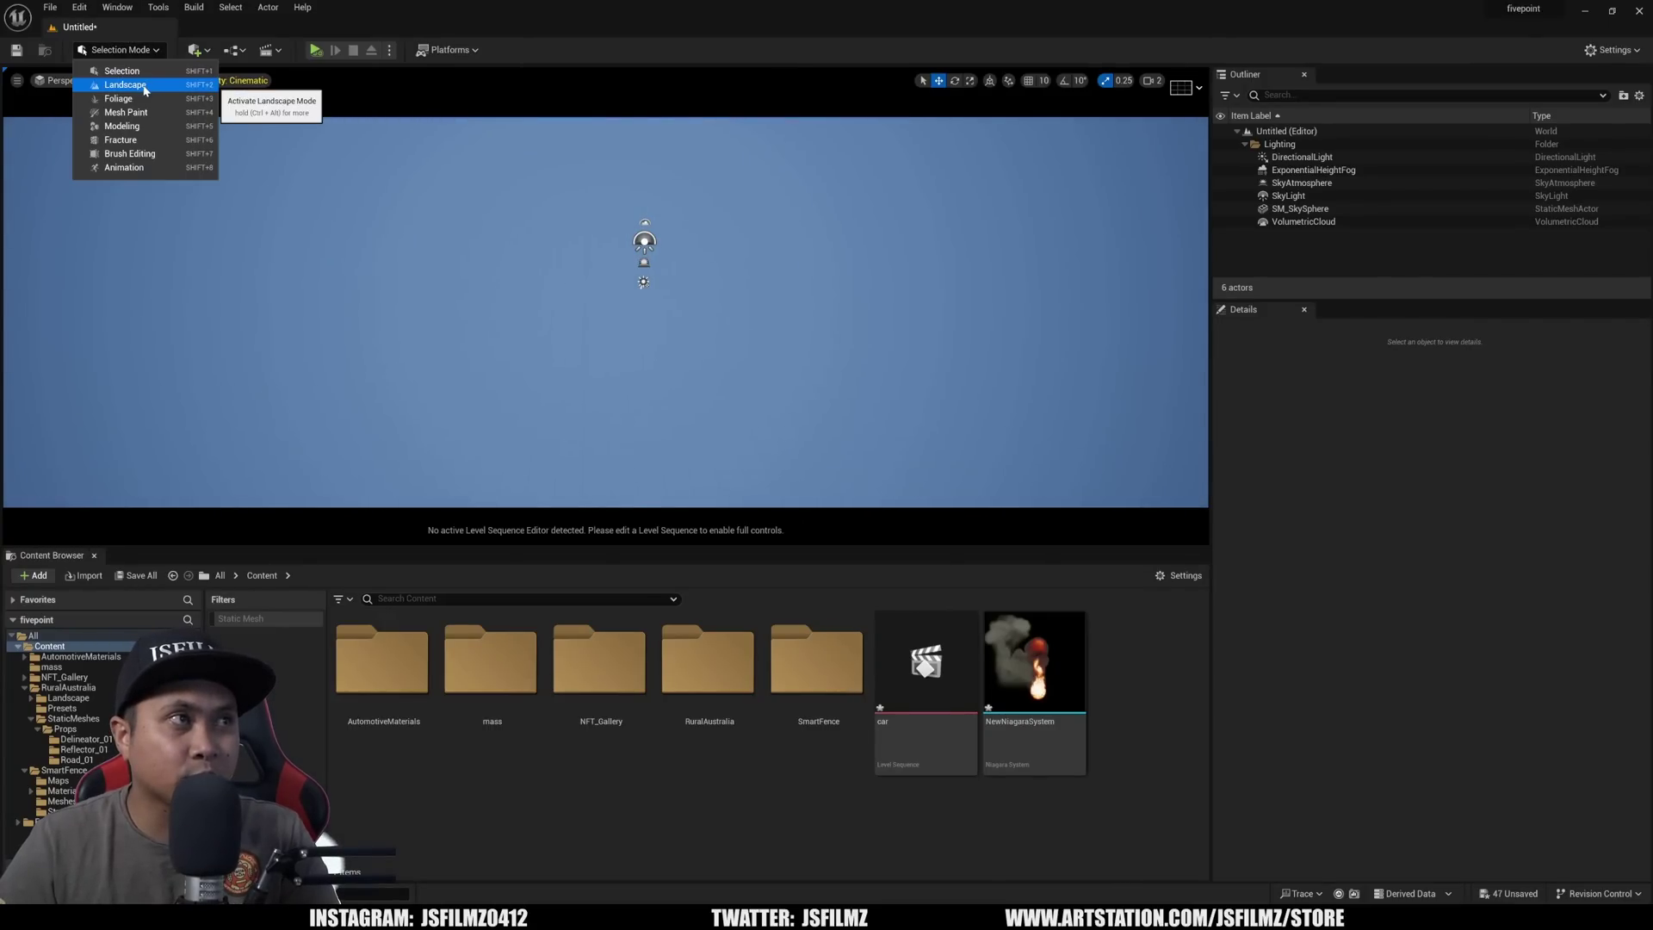
left_click(129, 84)
left_click(228, 431)
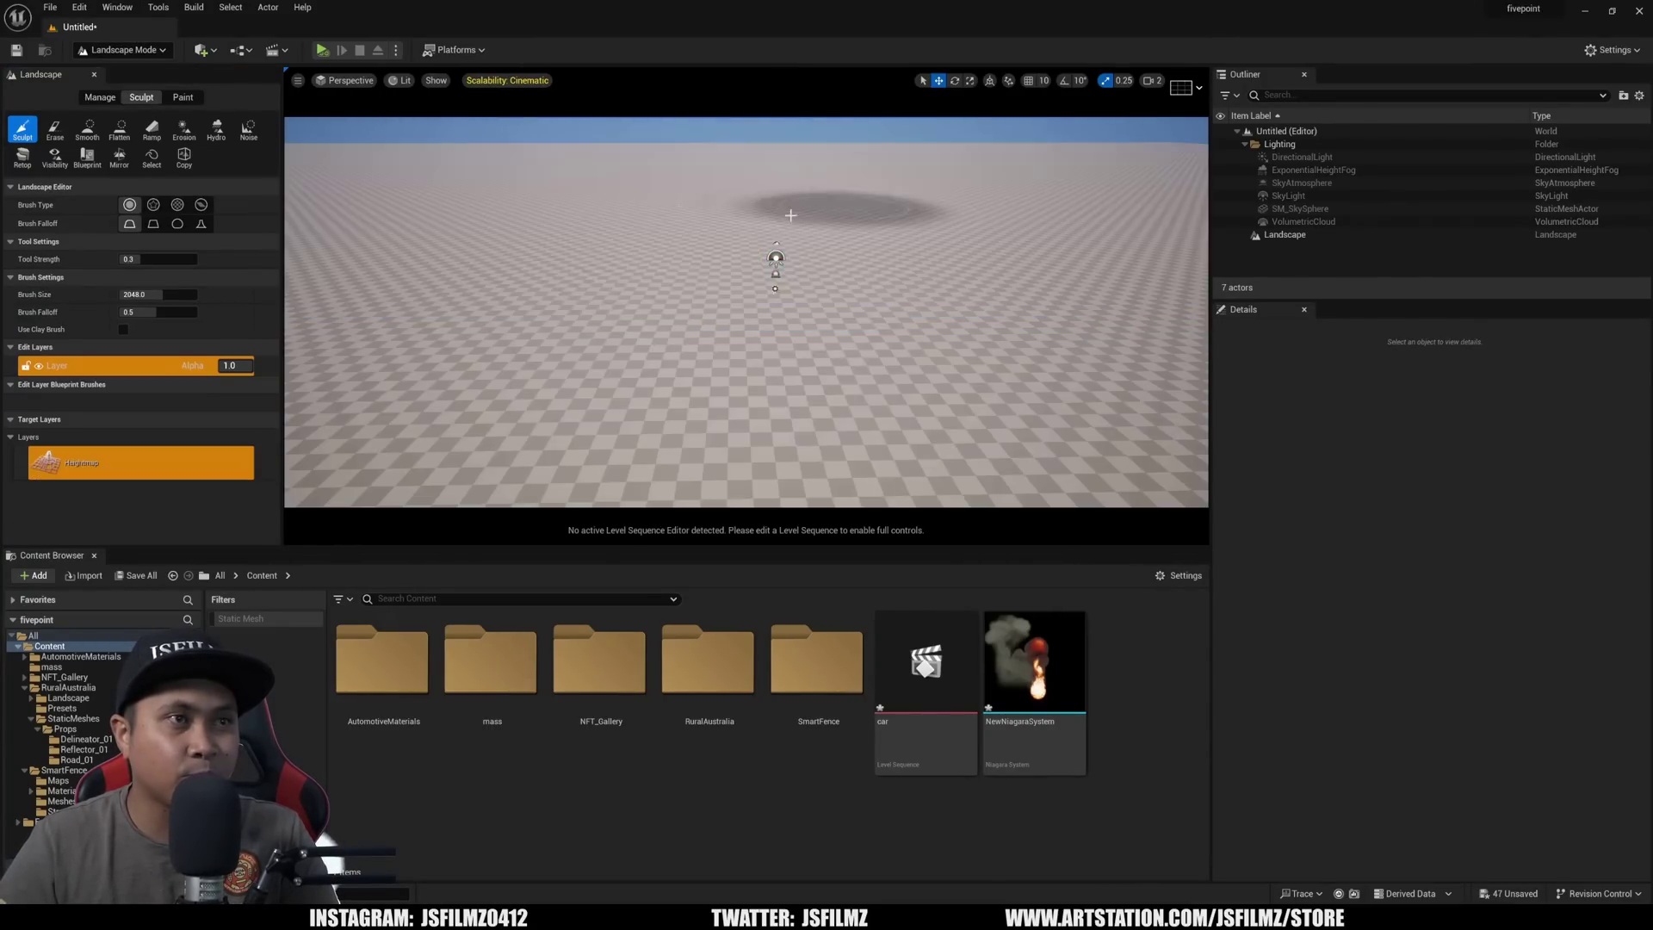
left_click(123, 50)
left_click(122, 72)
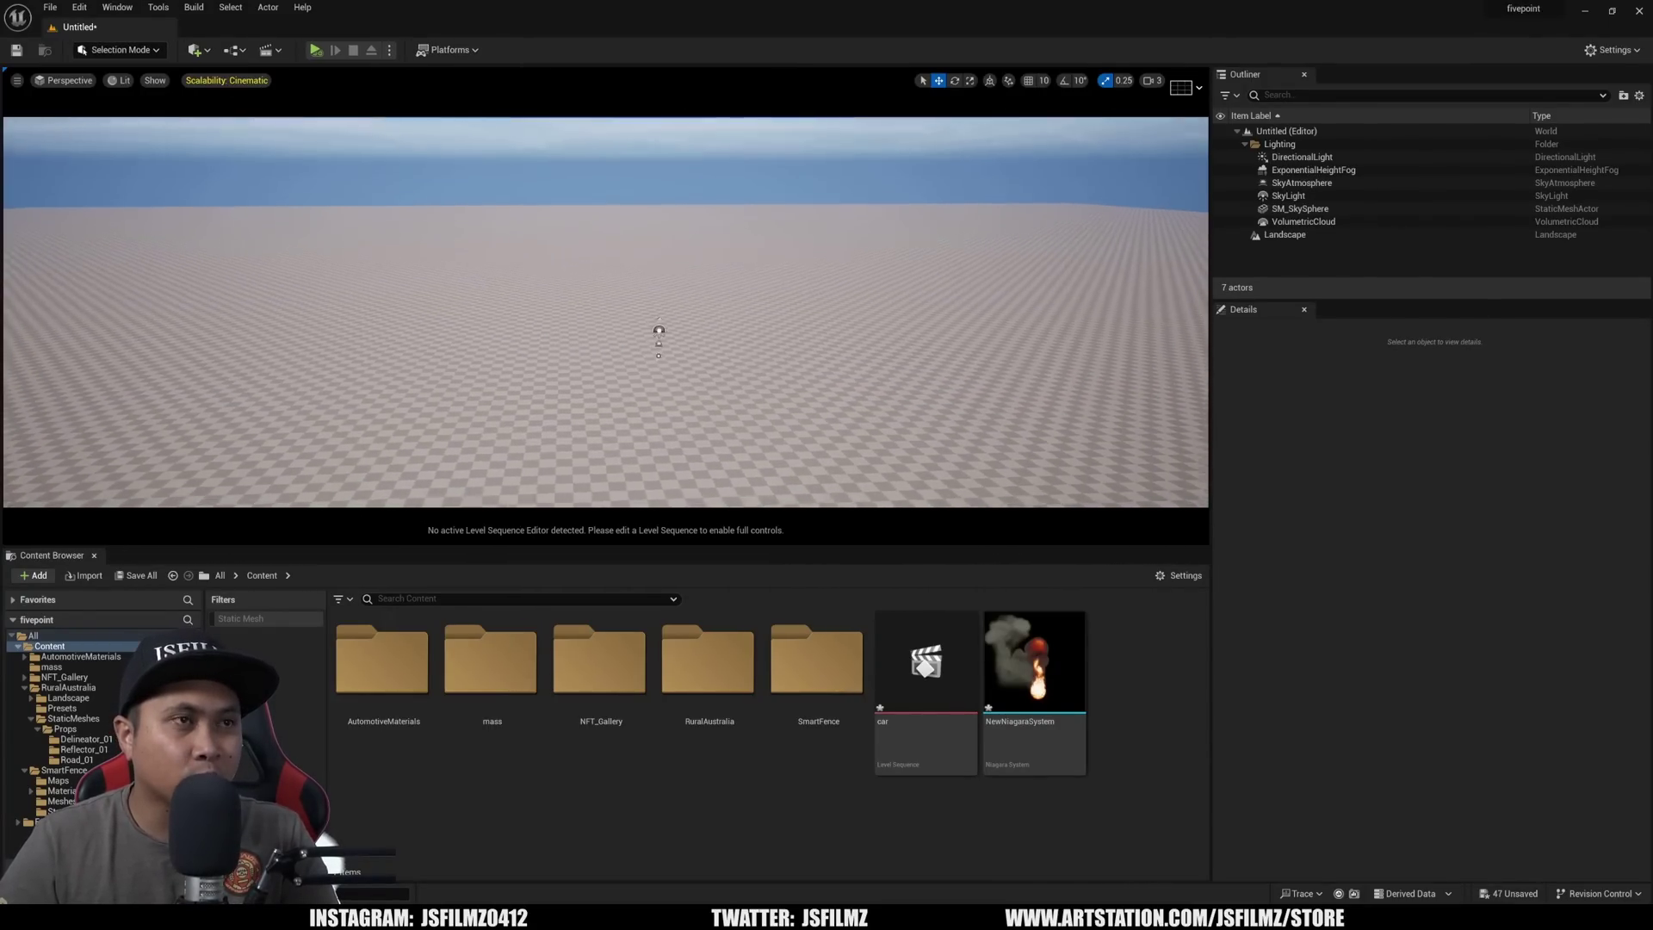
Filter the Landscape's details by "nanite", enable Nanite and build its data
left_click(1285, 234)
left_click(1244, 453)
type("nanite")
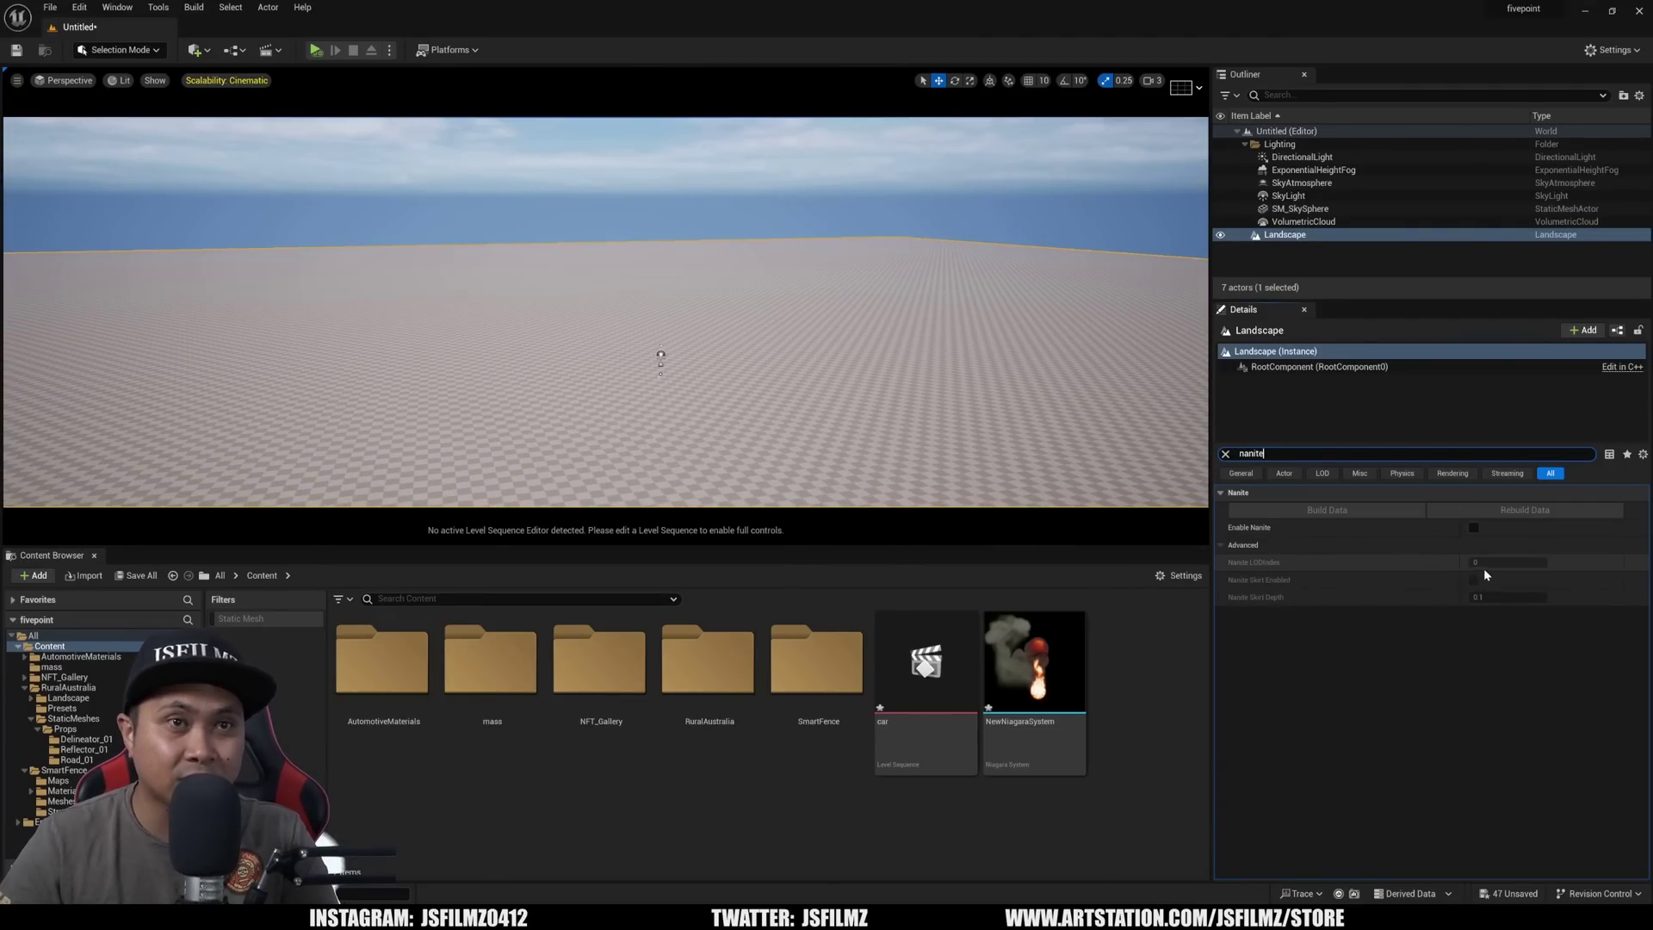
left_click(1365, 514)
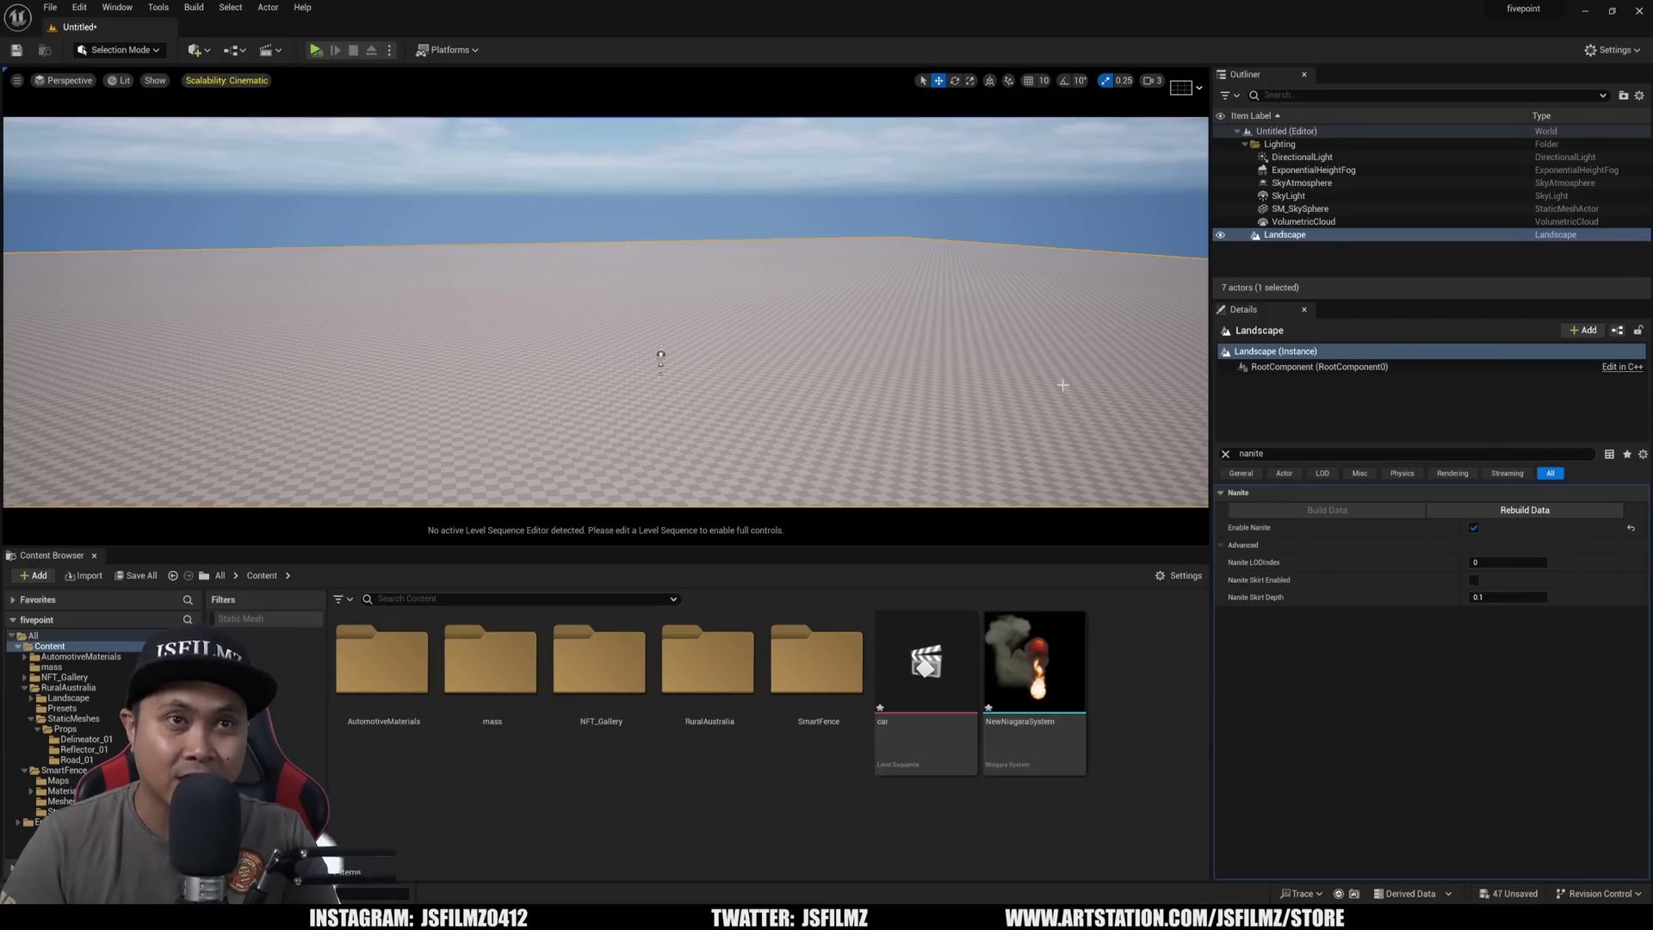
Inspect the landscape's geometry in the Nanite Triangles visualization
left_click(131, 51)
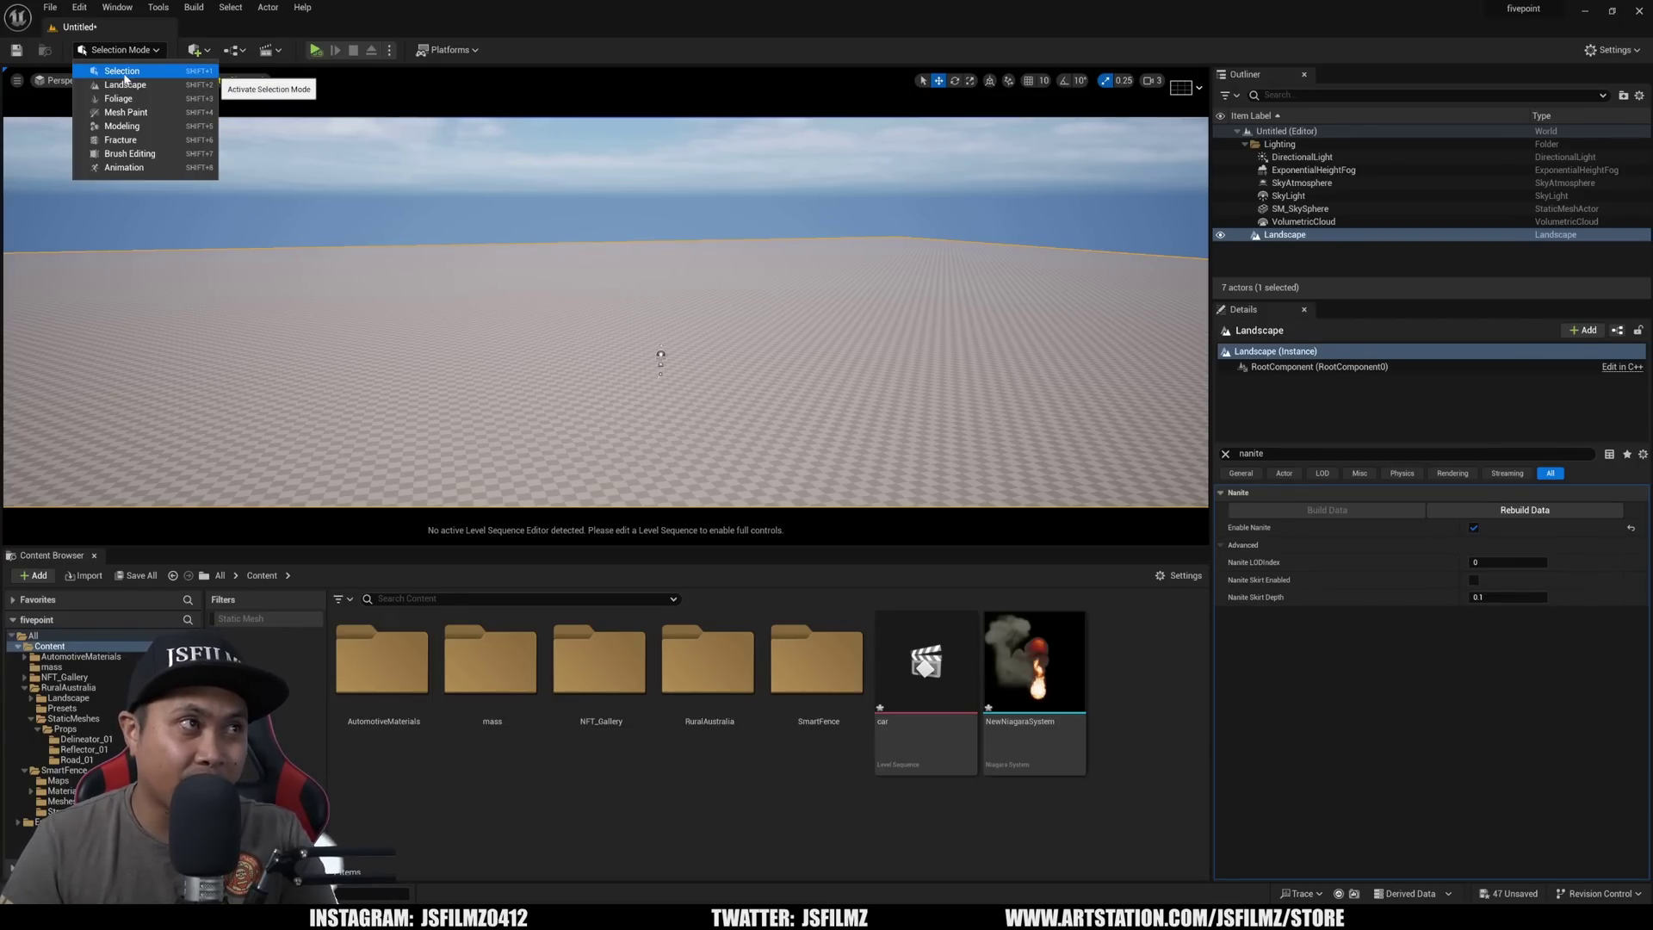
left_click(120, 80)
left_click(119, 80)
mouse_move(200, 333)
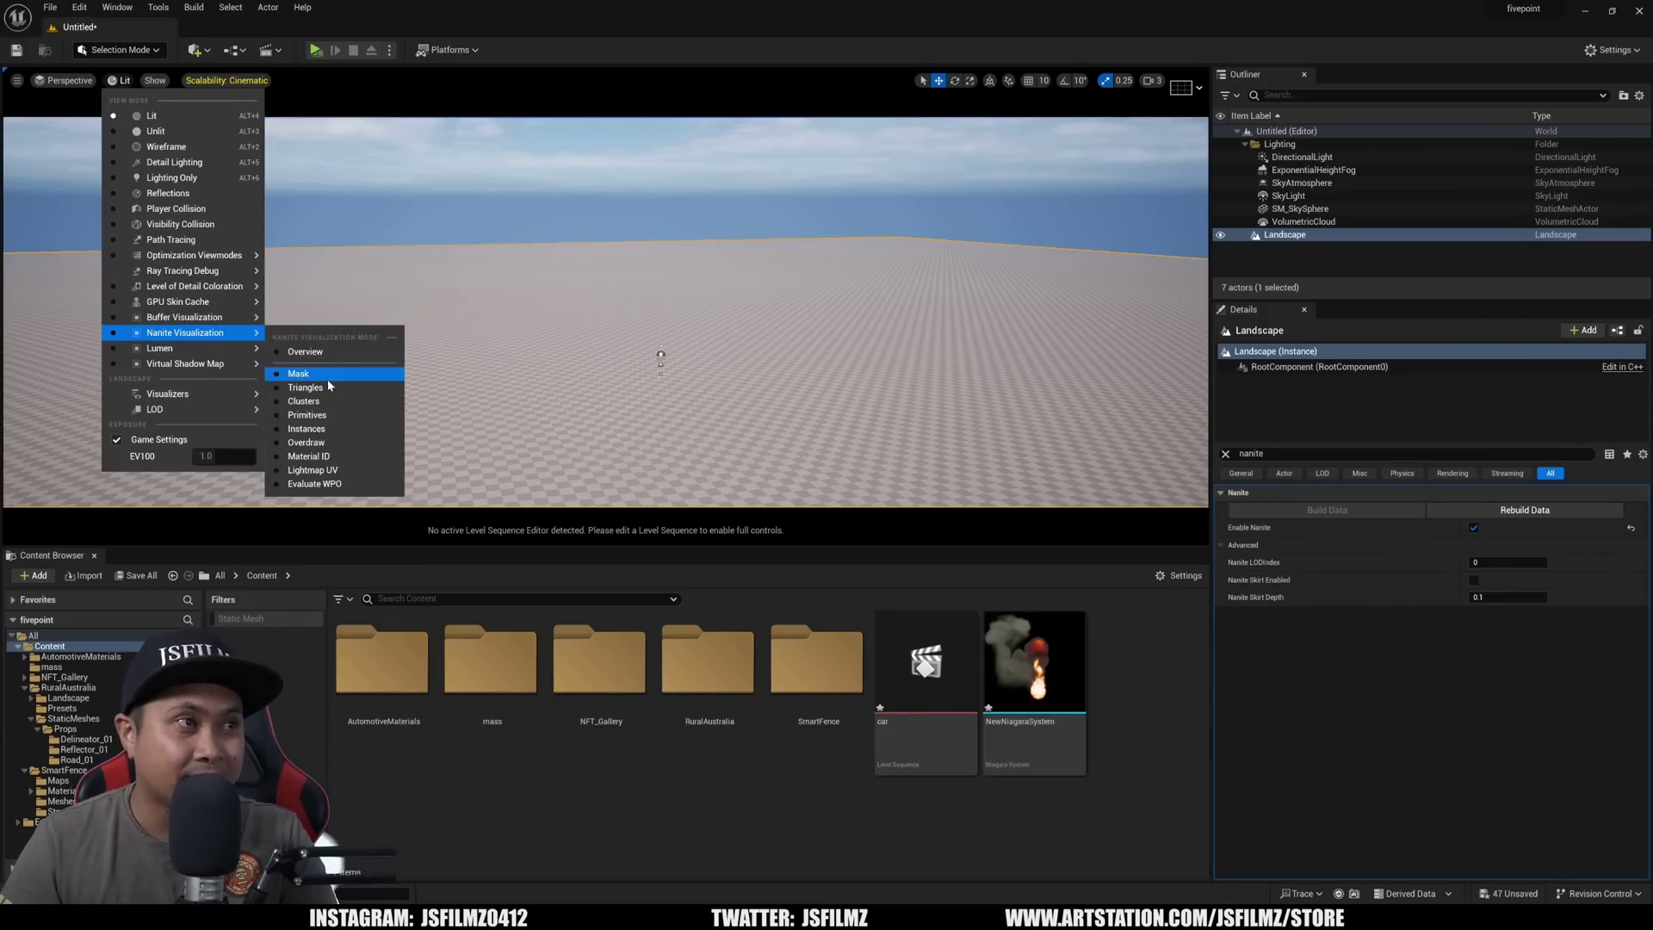
left_click(301, 389)
key("s")
scroll(606, 293, "up", 3)
mouse_move(605, 293)
right_mouse_down()
mouse_move(606, 318)
mouse_move(605, 302)
right_mouse_up()
key("q")
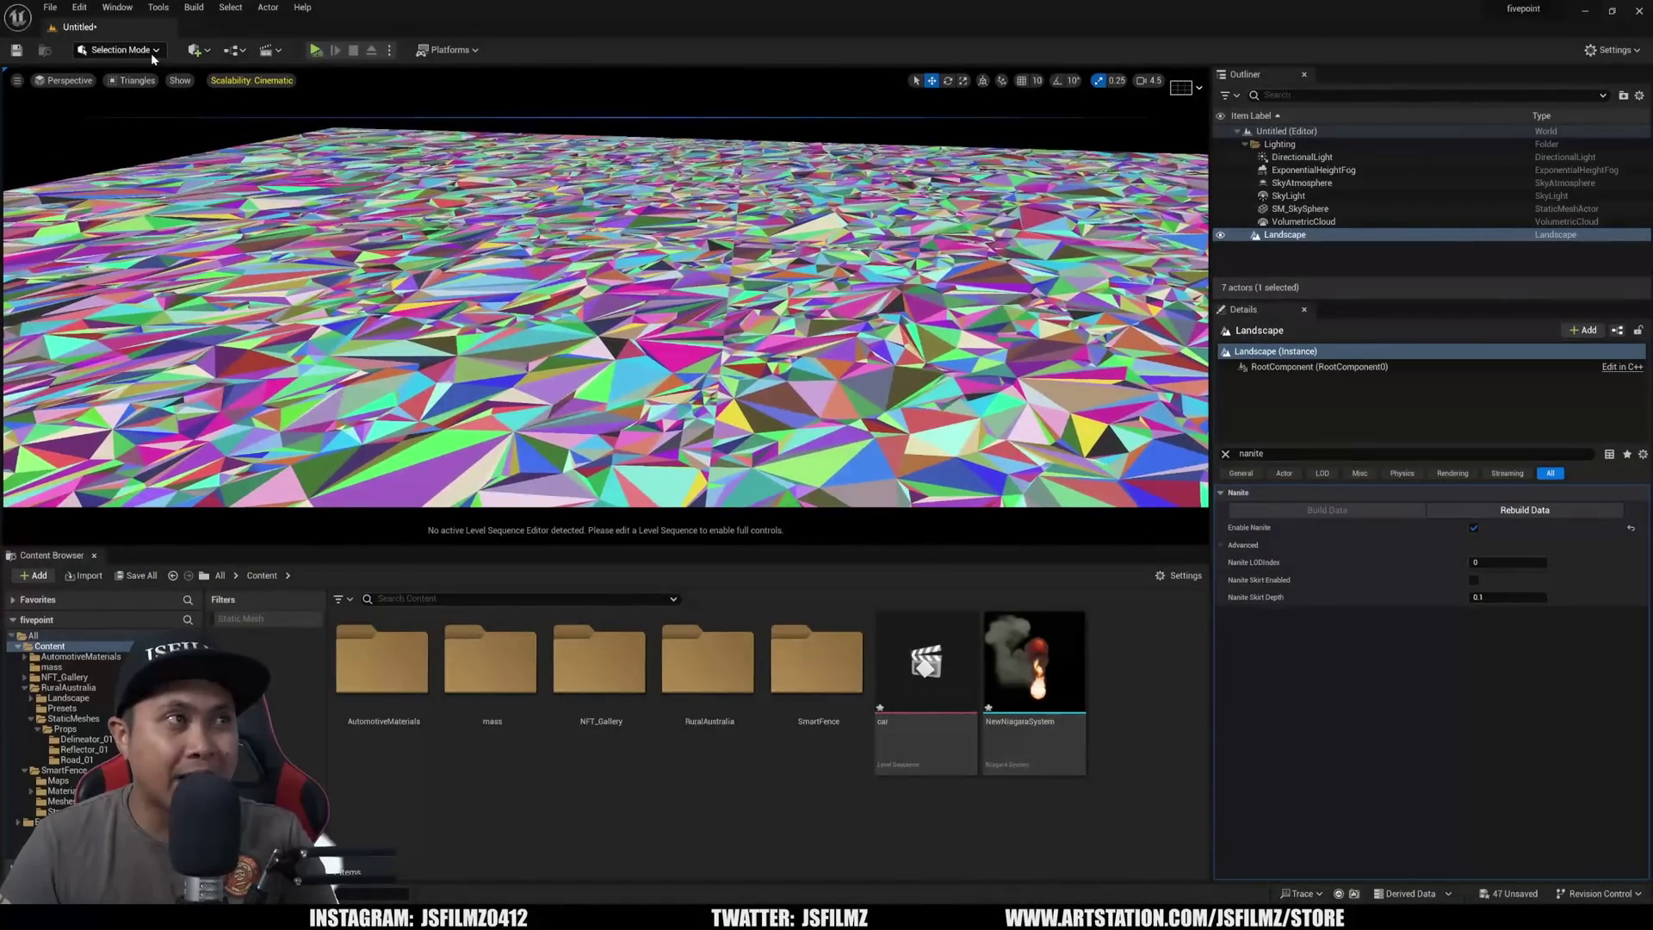
Sculpt a spot on the landscape while in the Triangles view, and return to Selection Mode with the Lit view
left_click(120, 50)
left_click(112, 86)
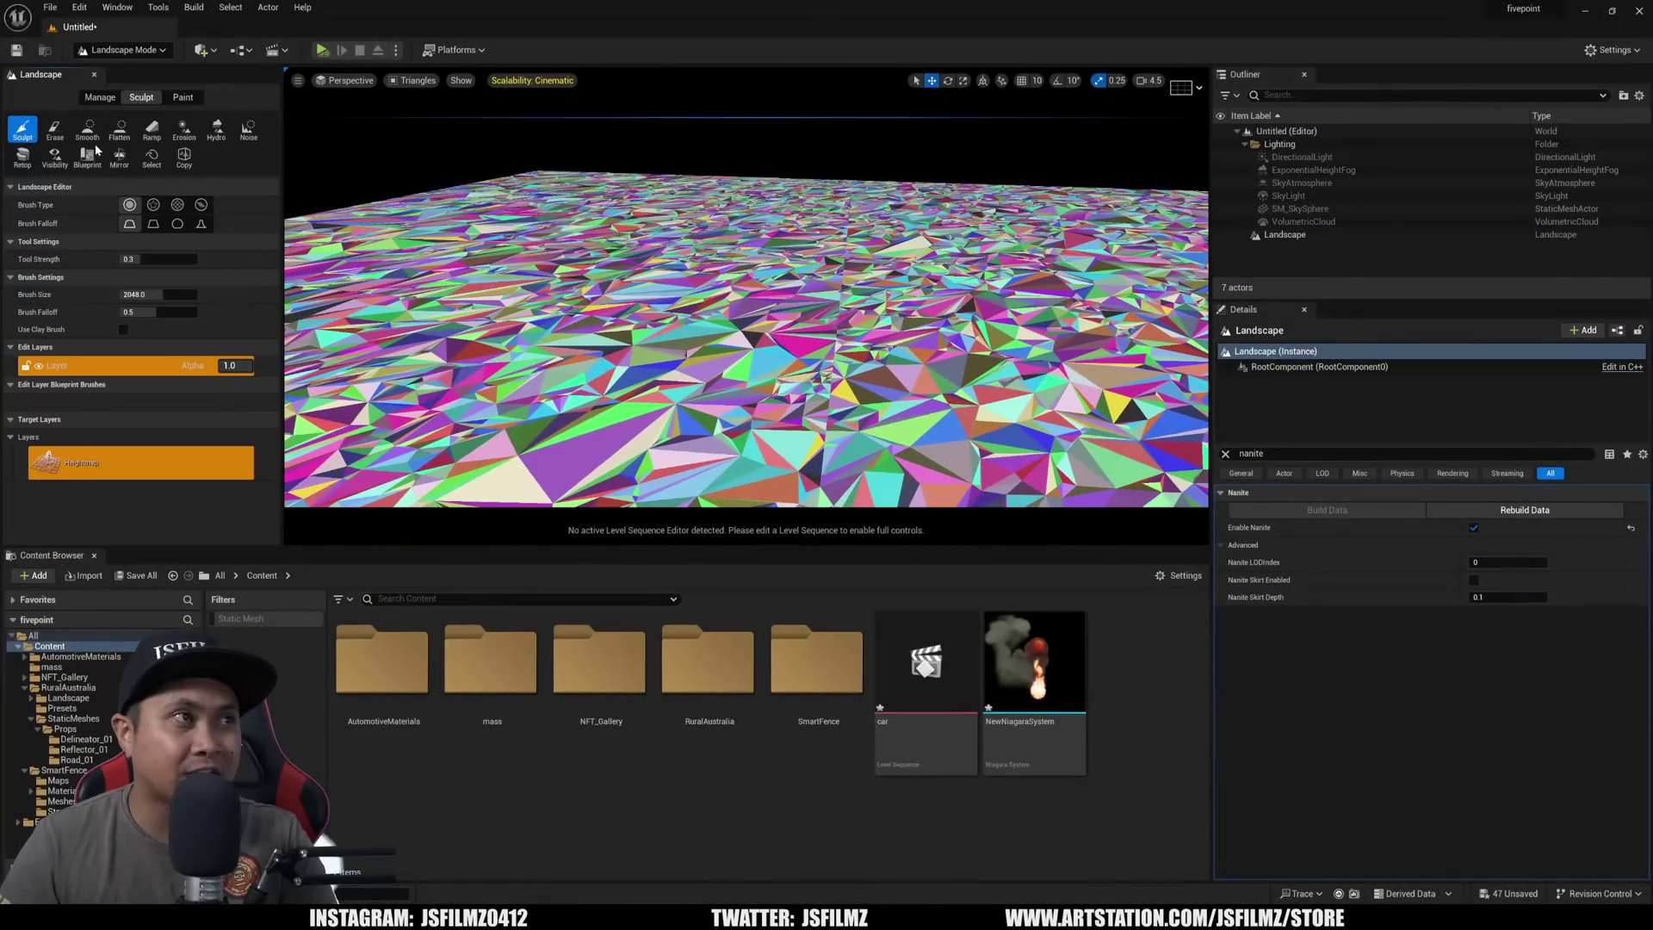
left_click(644, 304)
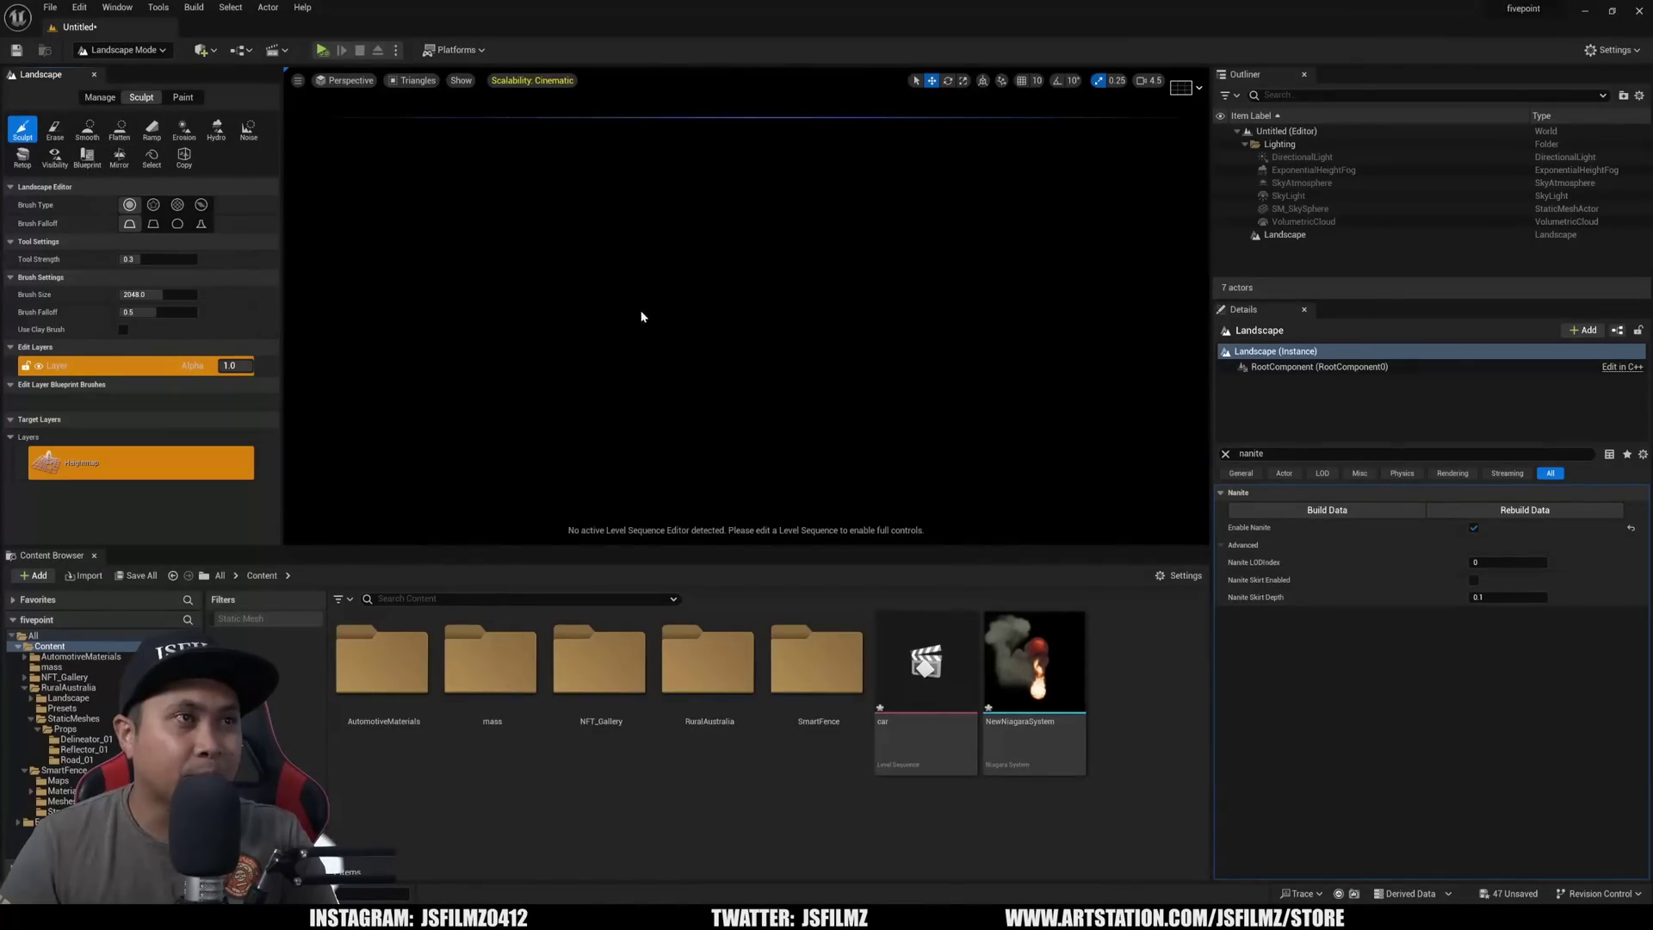
left_click(151, 49)
left_click(173, 120)
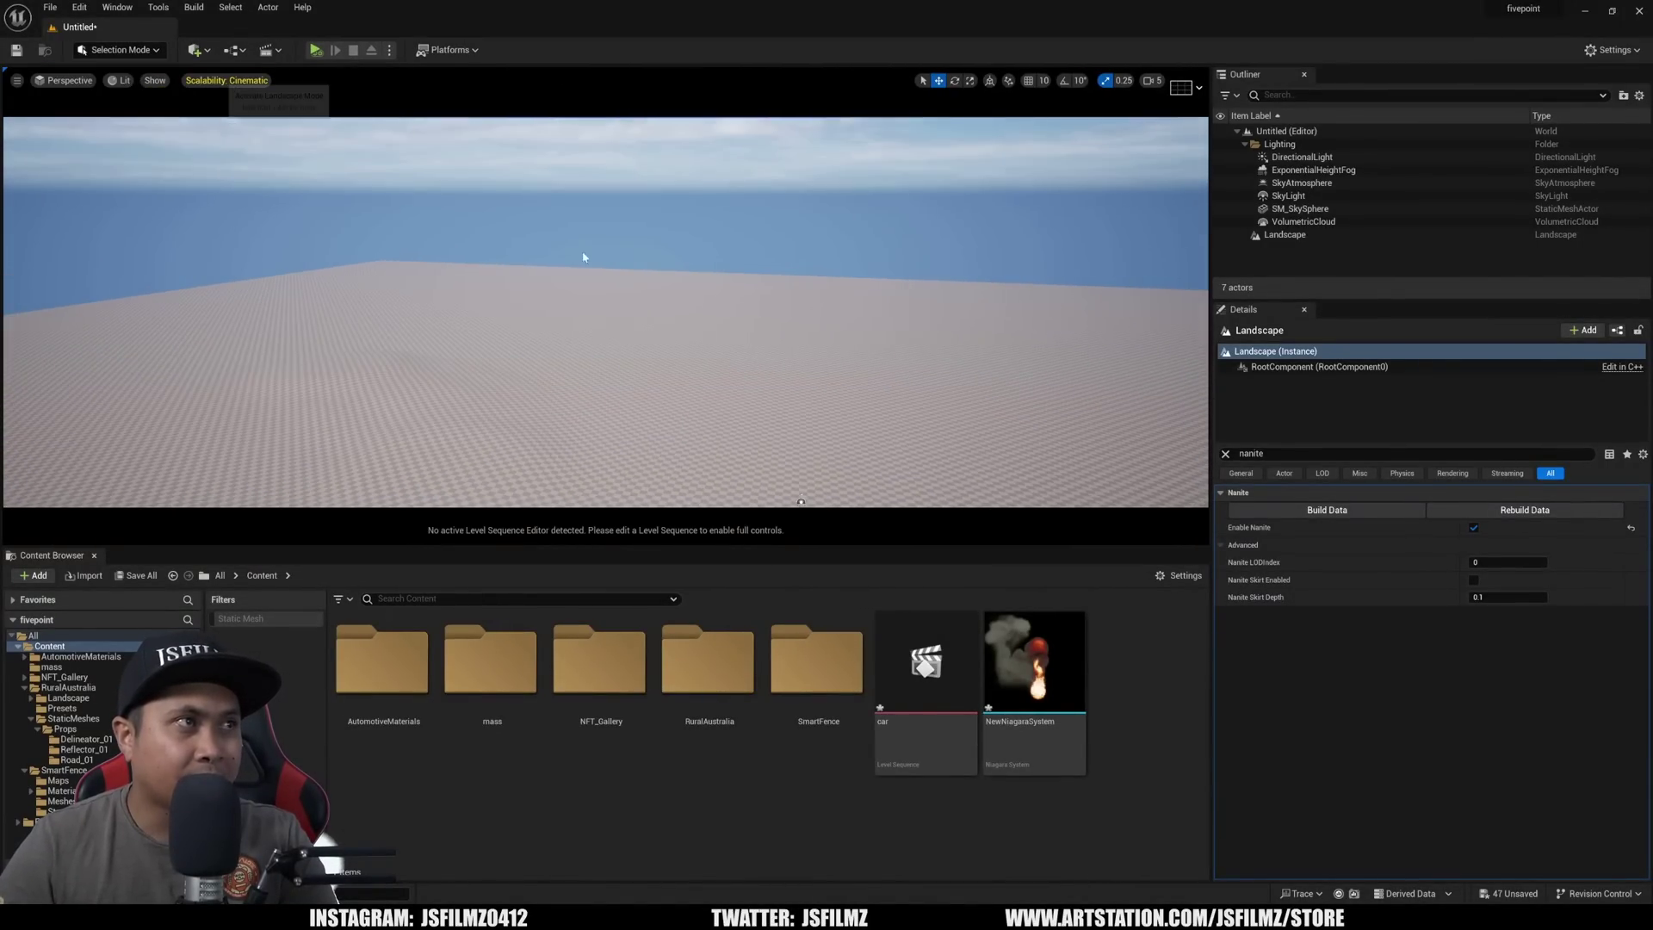
Sculpt large hills across the landscape with a brush size of 8192, and return to Selection Mode
key("shift+2")
right_click_drag(510, 300, 465, 308)
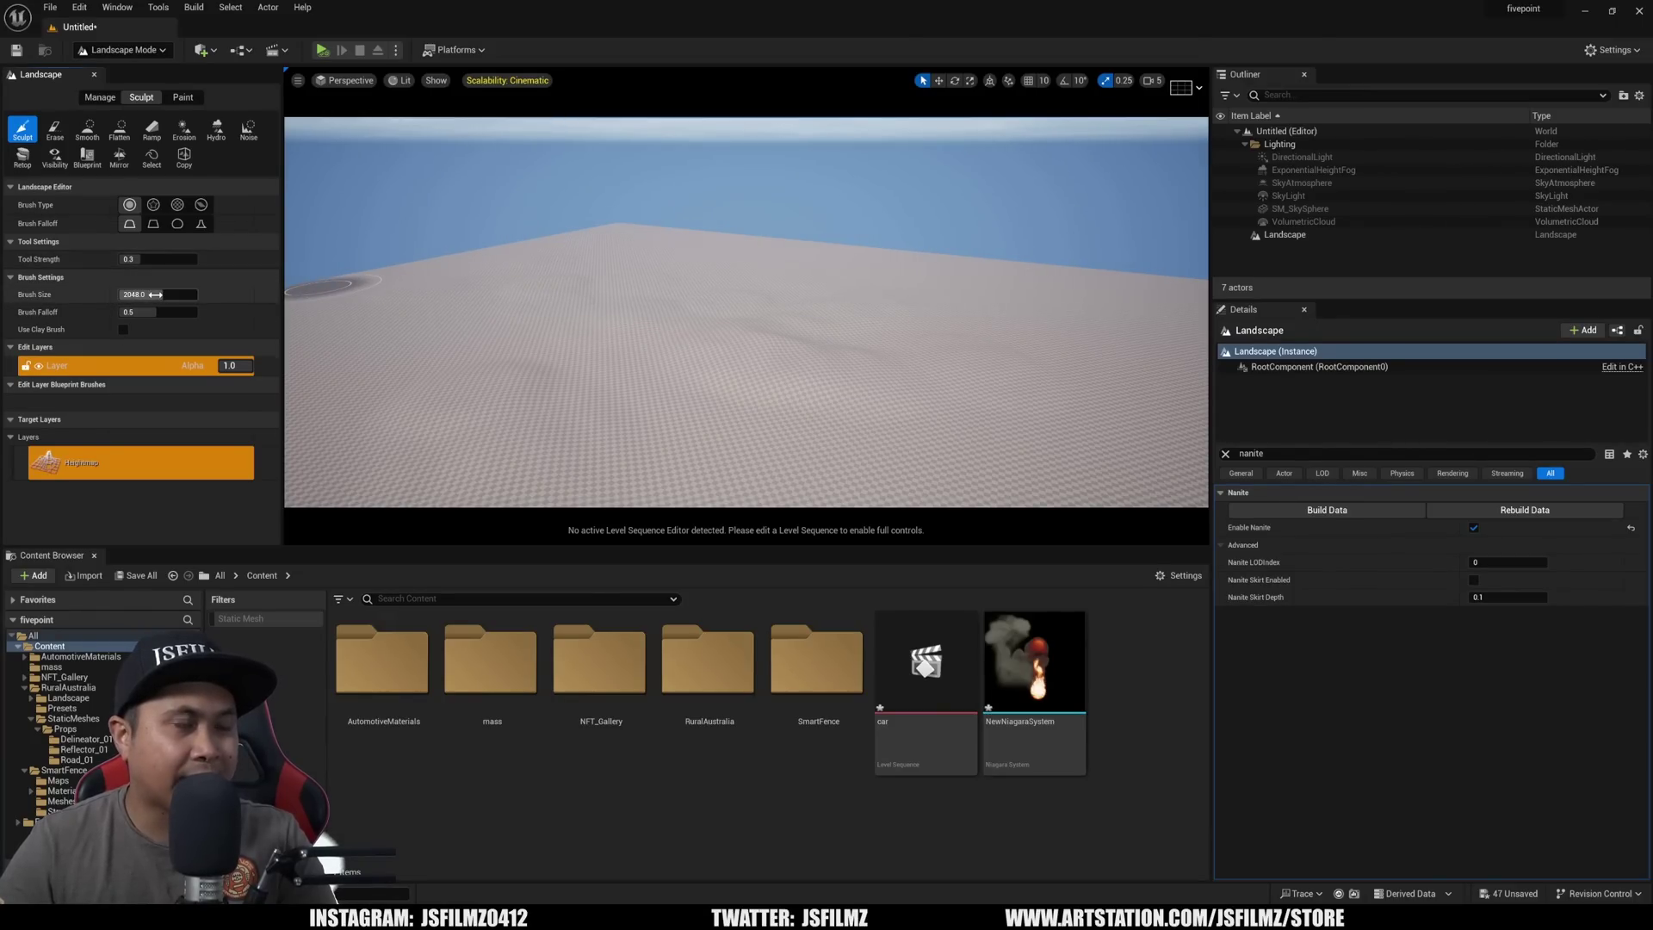
left_click_drag(157, 294, 198, 294)
left_click_drag(546, 303, 764, 310)
right_click_drag(764, 310, 603, 314)
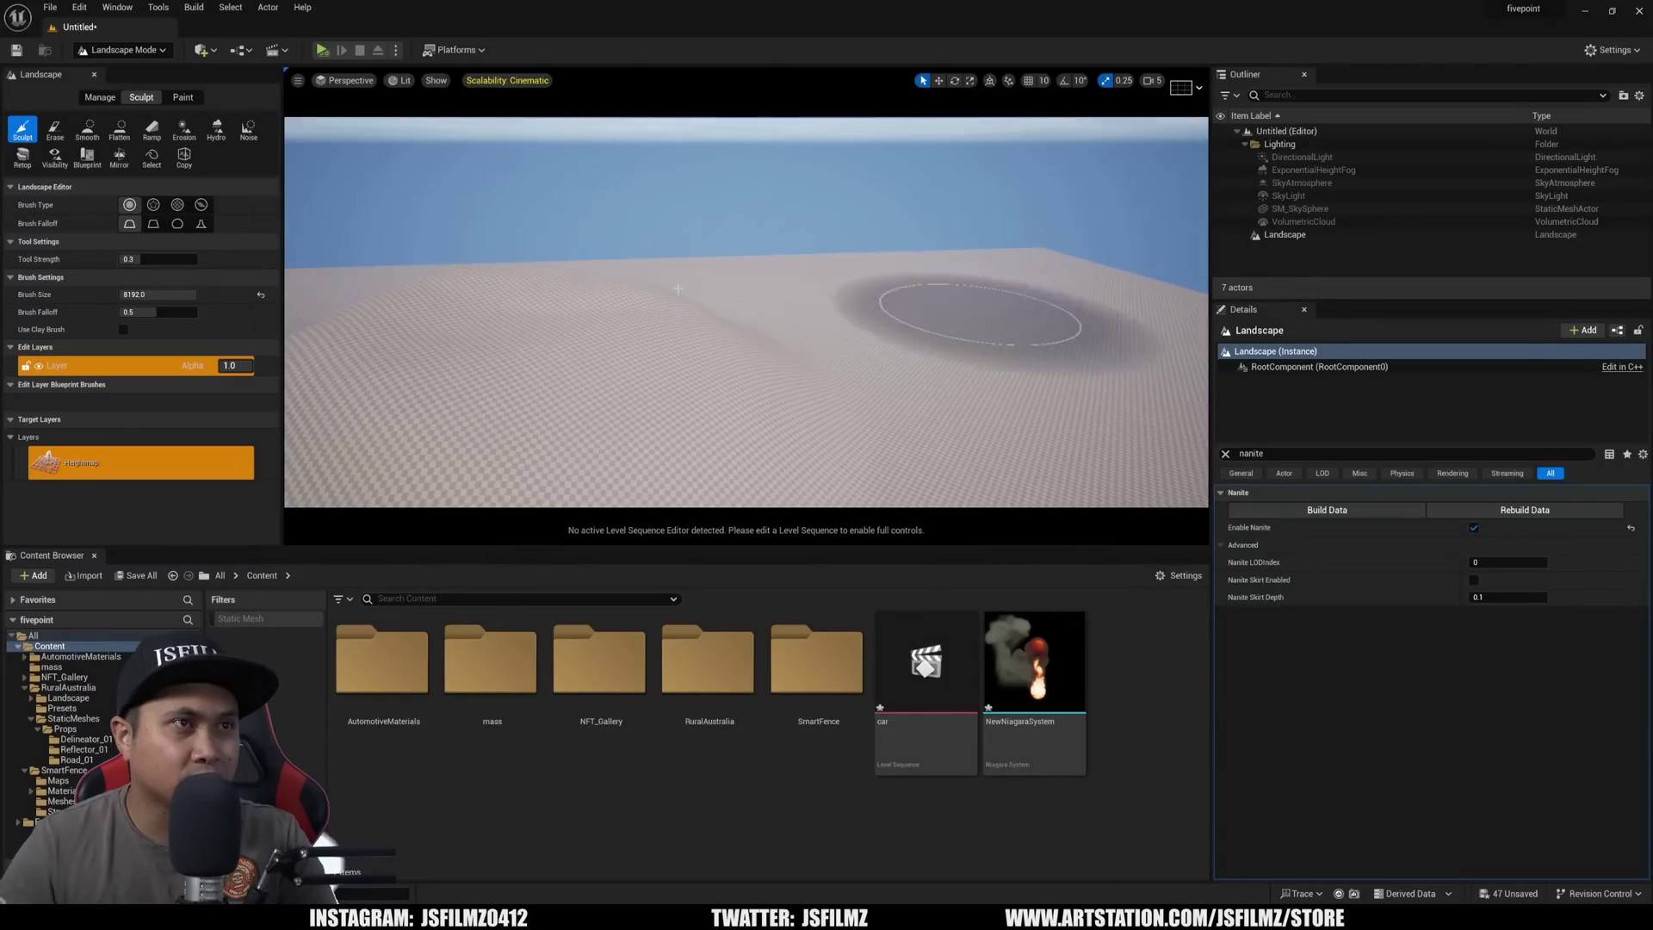
left_click_drag(793, 319, 899, 305)
left_click(125, 49)
left_click(112, 74)
Check the sculpted hills in the Nanite Triangles visualization, and rebuild the landscape's Nanite data in the Lit view
left_click(120, 80)
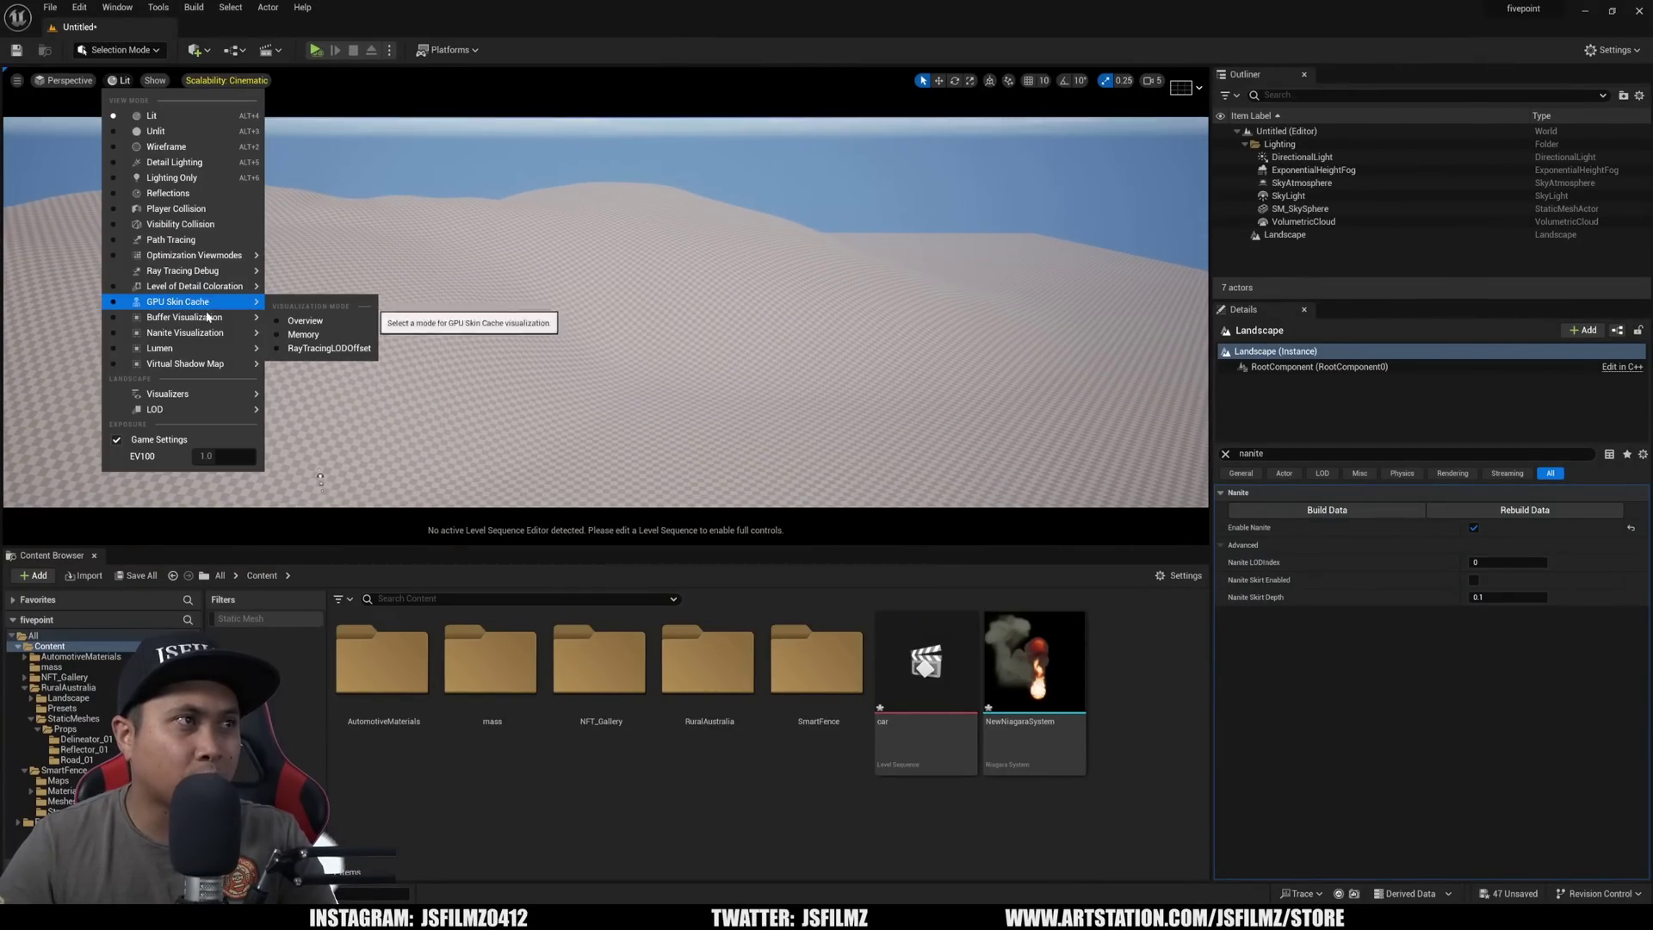
mouse_move(267, 335)
left_click(293, 387)
left_click(142, 80)
left_click(151, 115)
right_click_drag(605, 312, 551, 284)
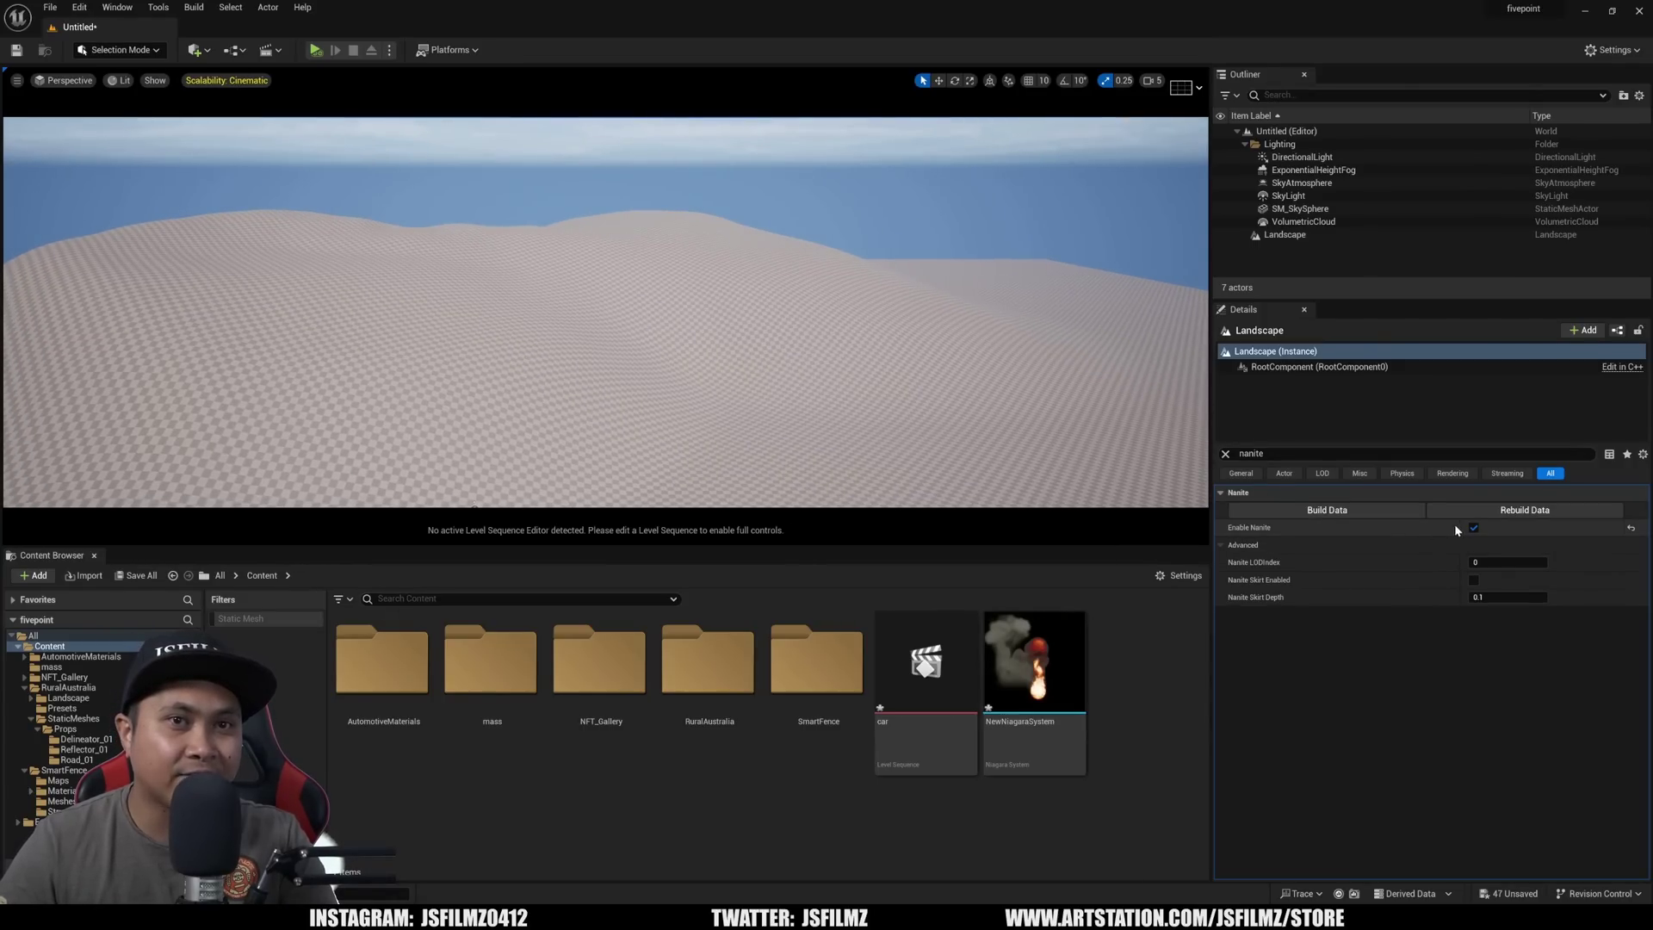
left_click(1519, 511)
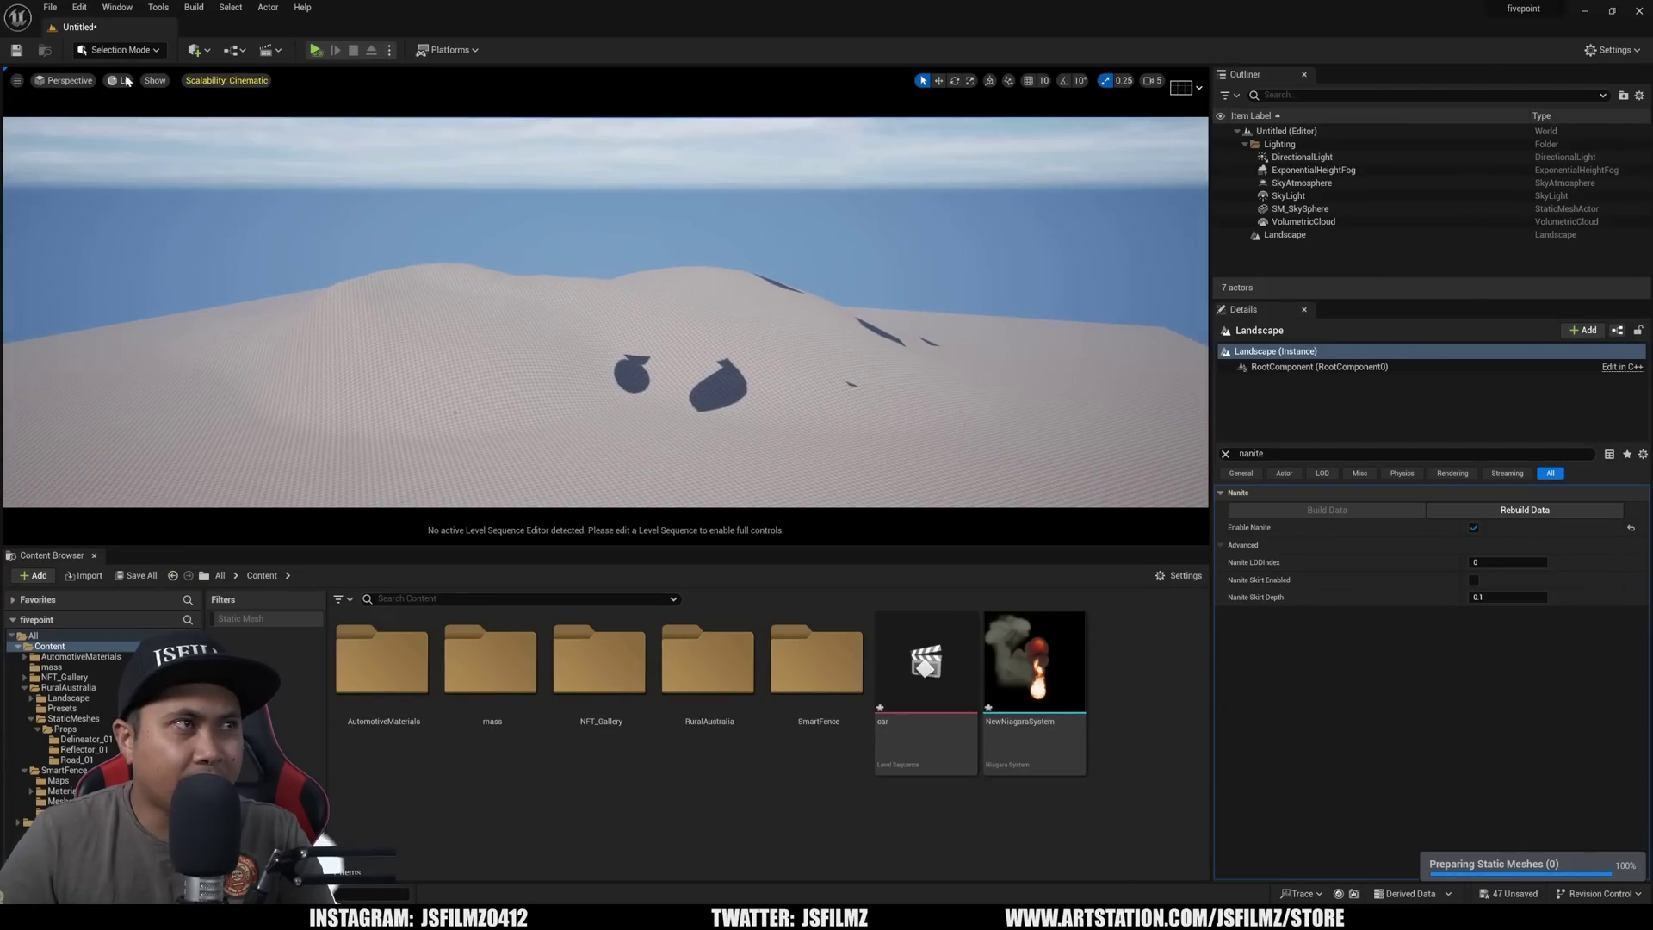
Check the rebuilt landscape in the Nanite Triangles visualization, and return the viewport to the Lit view
left_click(120, 80)
mouse_move(194, 318)
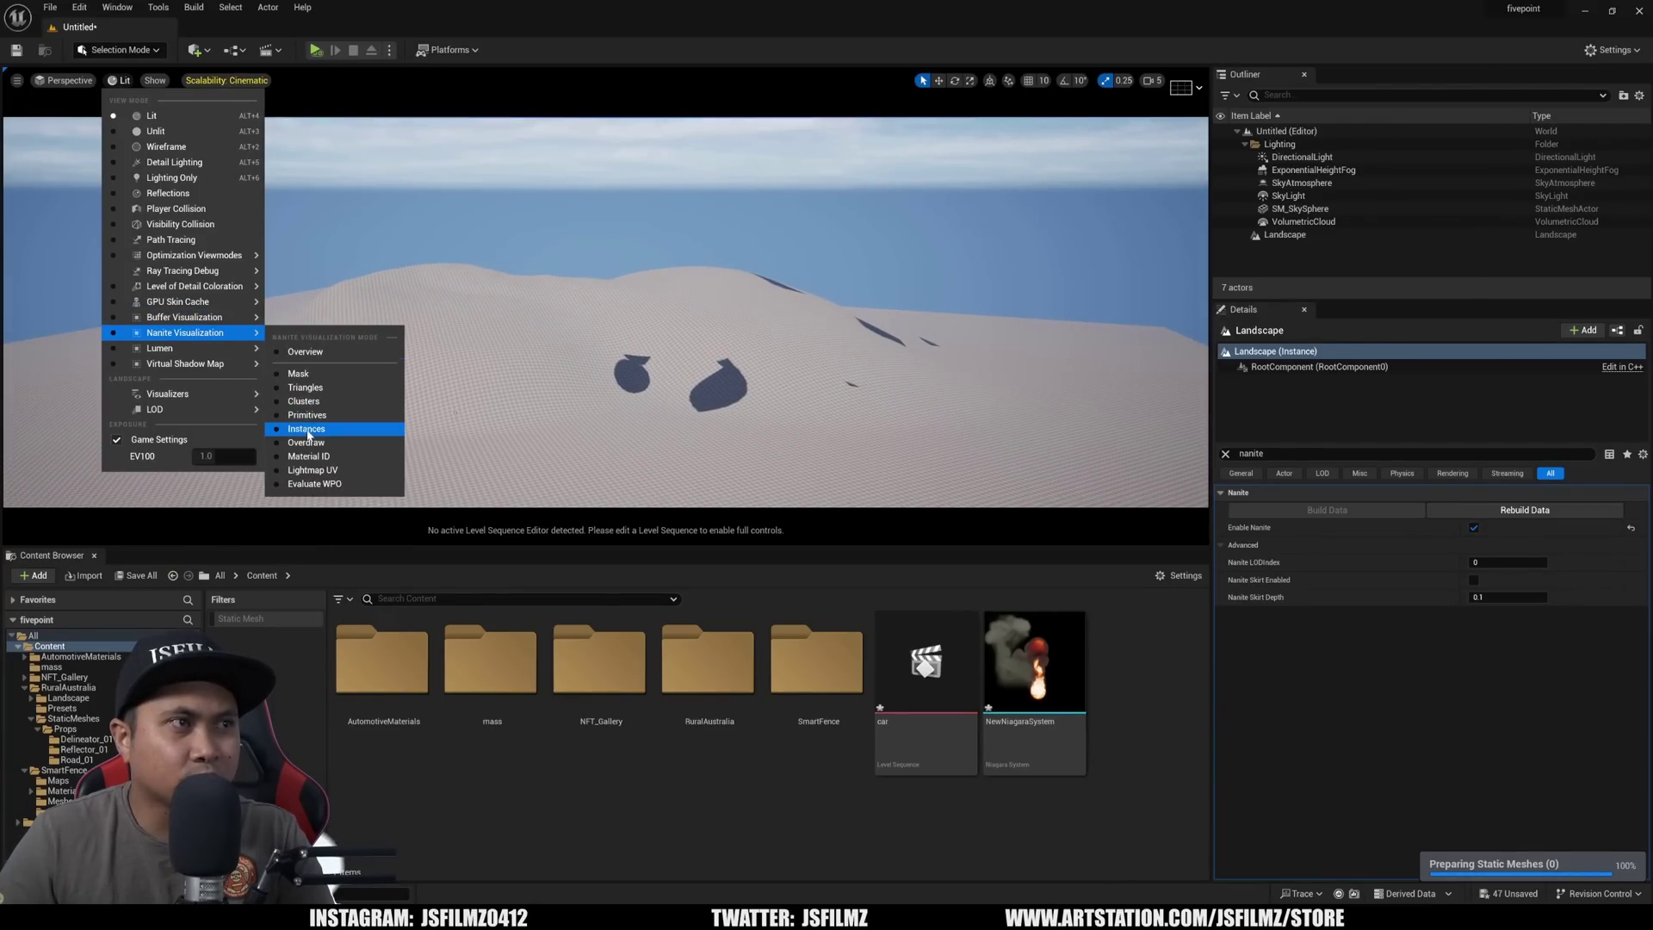
left_click(302, 380)
mouse_move(657, 387)
right_mouse_down()
mouse_move(629, 413)
mouse_move(607, 404)
mouse_move(656, 386)
right_mouse_up()
left_click(132, 80)
left_click(142, 110)
key("w")
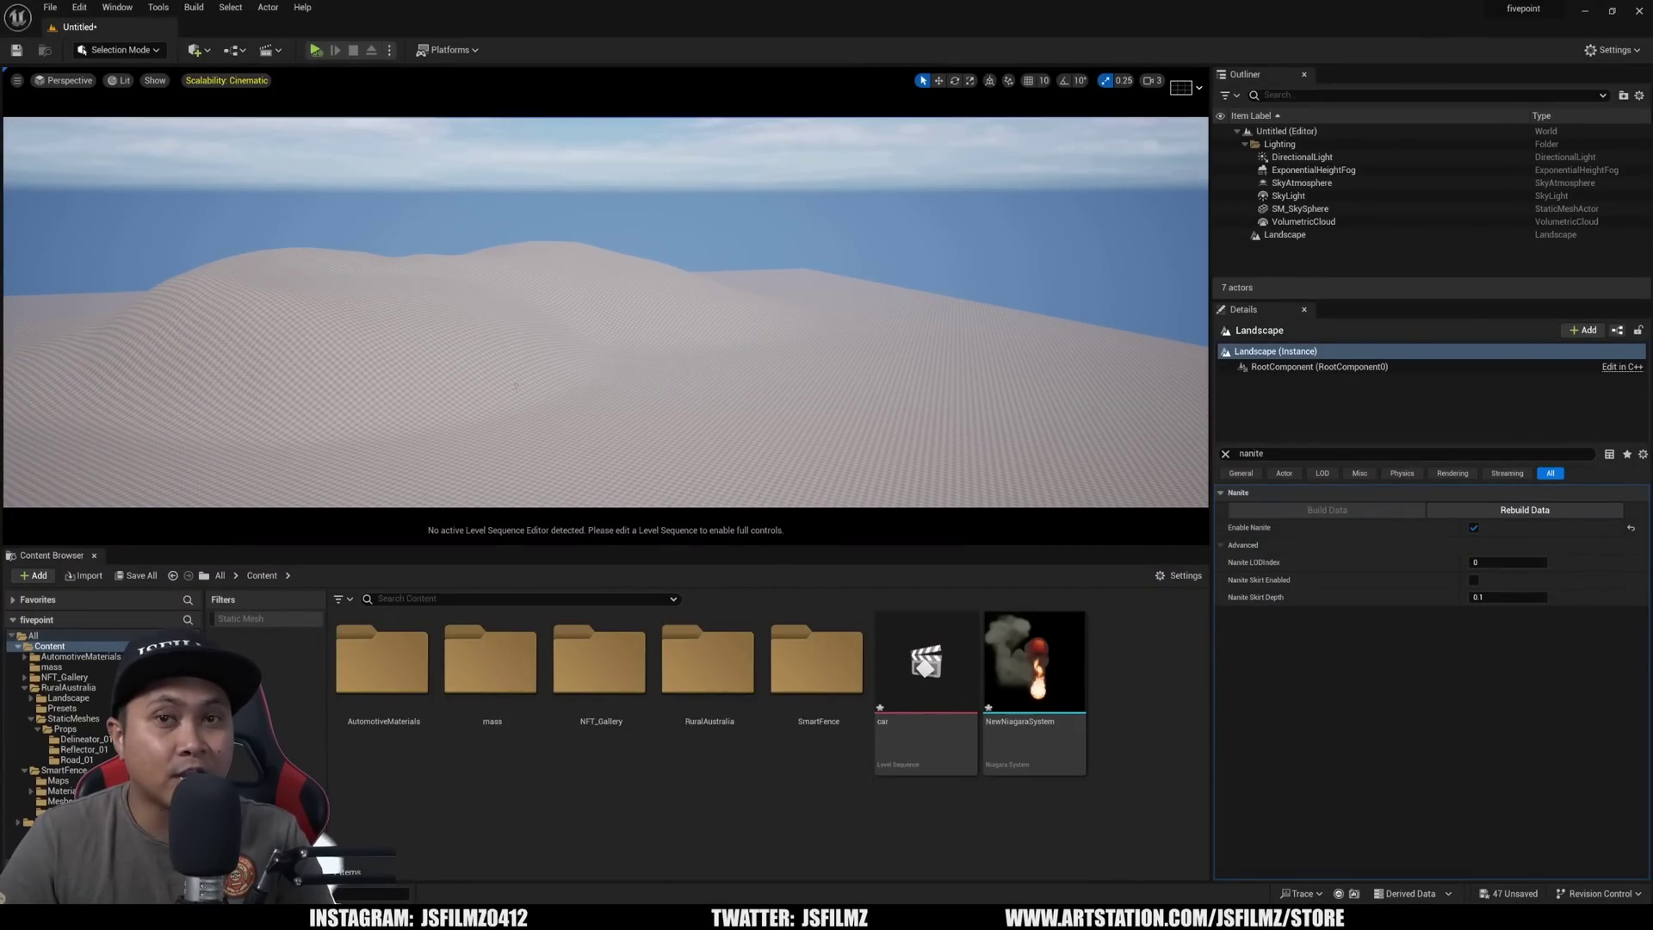
key("s")
key("a")
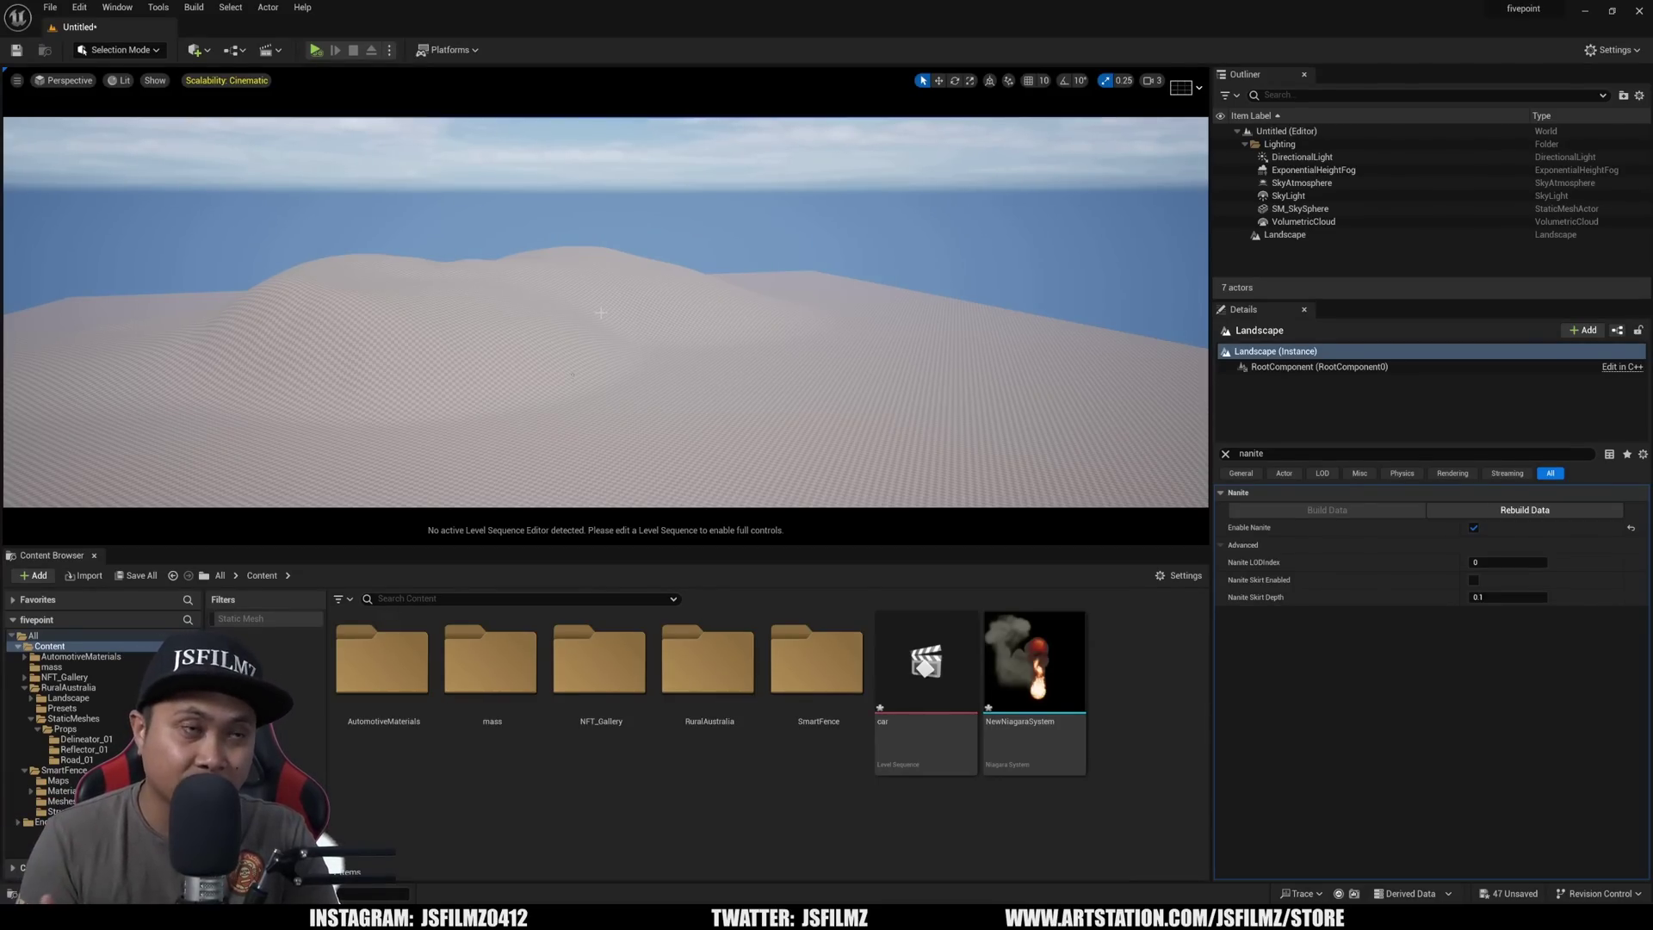
mouse_move(607, 212)
right_mouse_down()
mouse_move(622, 205)
mouse_move(607, 220)
right_mouse_up()
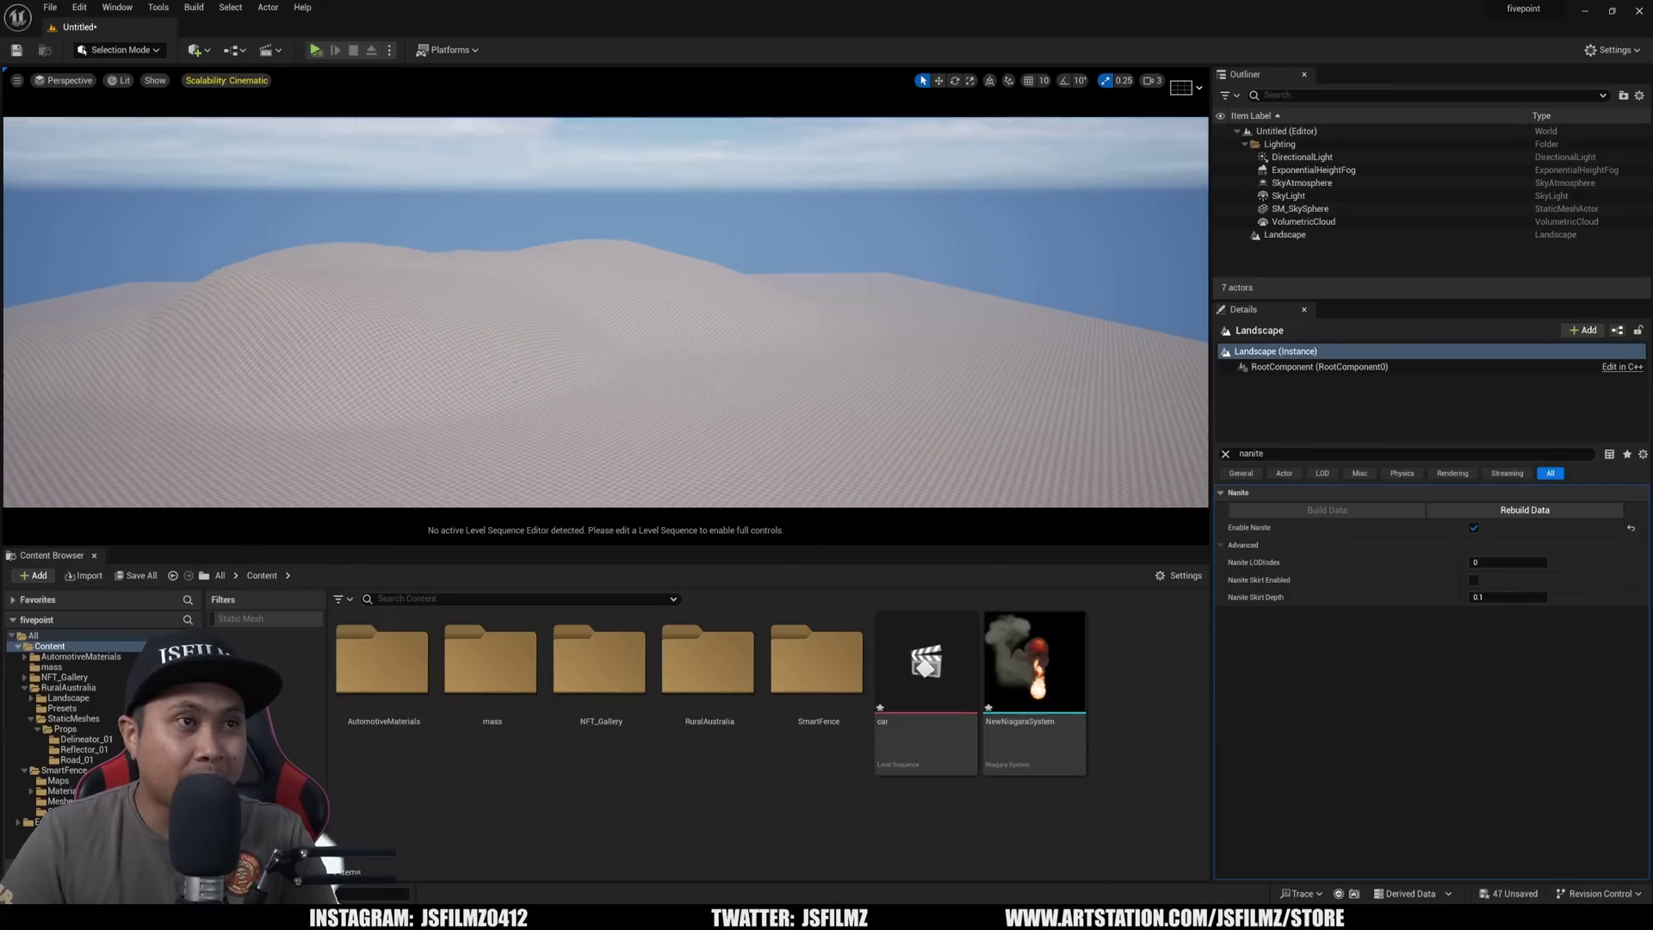
Open the SmartFence content folder, and run a console command with the value 1
double_click(813, 642)
right_click_drag(689, 388, 689, 397)
key("w")
scroll(550, 451, "down", 1)
mouse_move(550, 451)
right_mouse_down()
mouse_move(559, 489)
mouse_move(562, 459)
right_mouse_up()
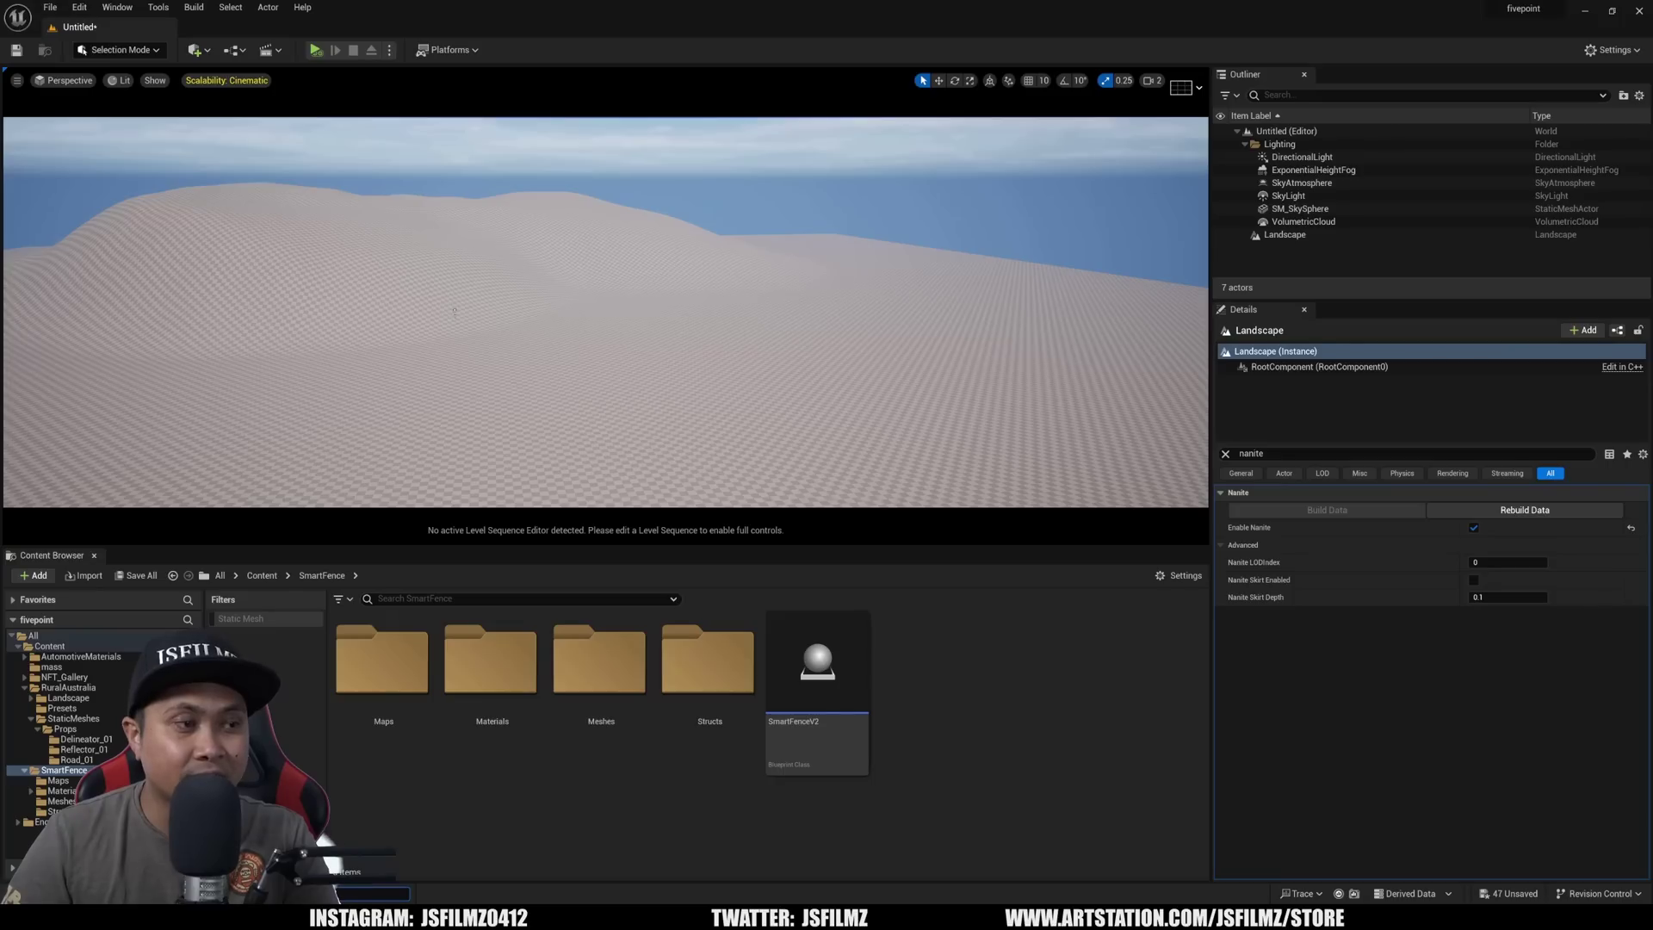
type("he")
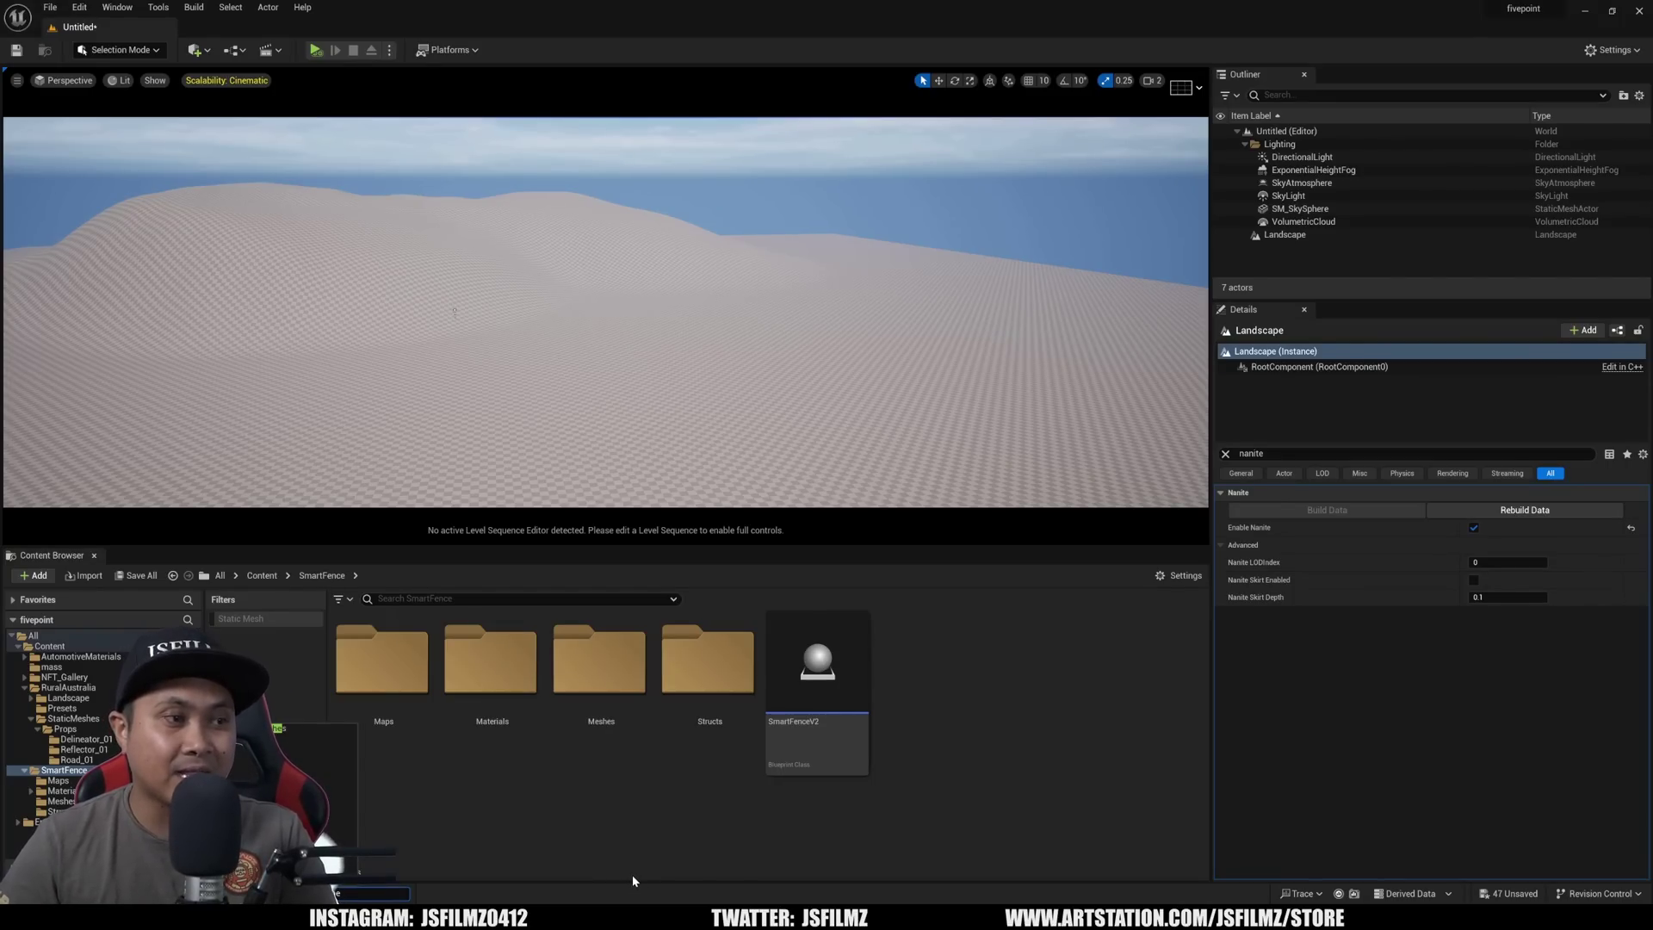
type("s 1")
key("Return")
Place the SmartFenceV2 blueprint on the landscape, and undo the last change after moving closer to it
left_click_drag(835, 693, 675, 420)
scroll(675, 420, "down", 3)
mouse_move(675, 420)
right_mouse_down()
mouse_move(739, 441)
mouse_move(722, 407)
mouse_move(749, 403)
mouse_move(758, 437)
mouse_move(779, 407)
mouse_move(706, 378)
mouse_move(706, 422)
right_mouse_up()
key("w")
key("w")
scroll(747, 396, "down", 2)
key("d")
scroll(749, 405, "up", 1)
key("w")
key("ctrl+z")
Select the fence's Spline component and move its end point outward to lengthen the fence across the ground
left_click(1262, 367)
key("s")
left_click_drag(707, 373, 1192, 374)
right_click_drag(697, 405, 646, 383)
key("s")
Inspect the SmartFenceV2 spline fence and the landscape in the Nanite Triangles visualization
left_click(121, 80)
mouse_move(185, 332)
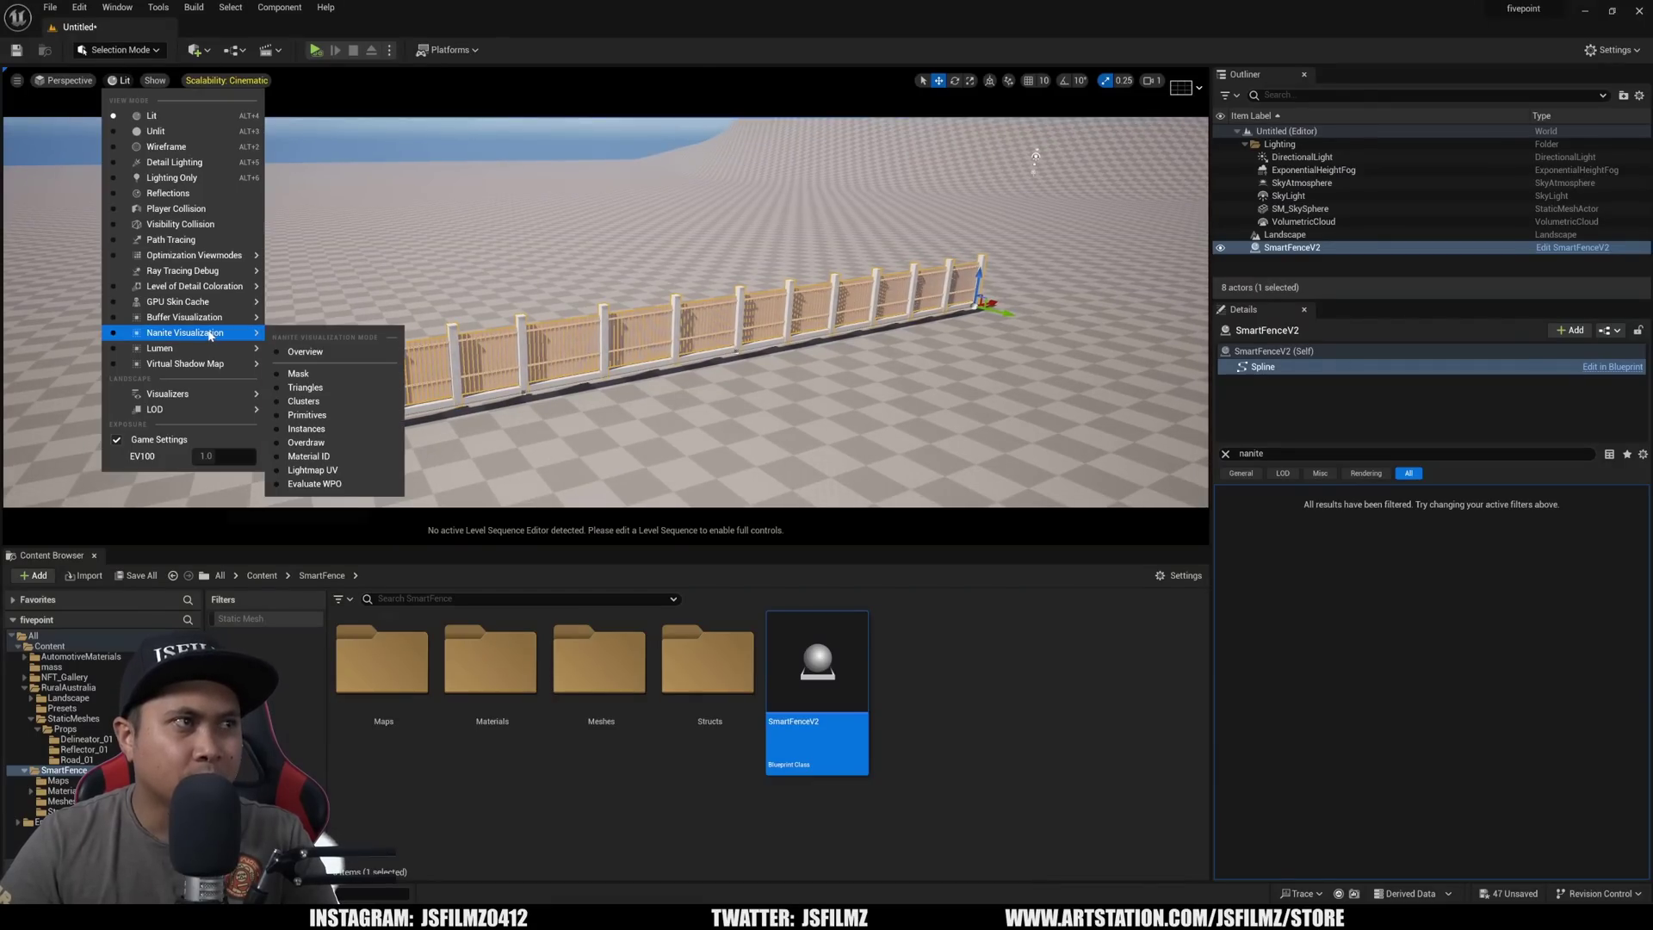
left_click(304, 389)
right_click_drag(304, 391, 289, 366)
left_click(1274, 350)
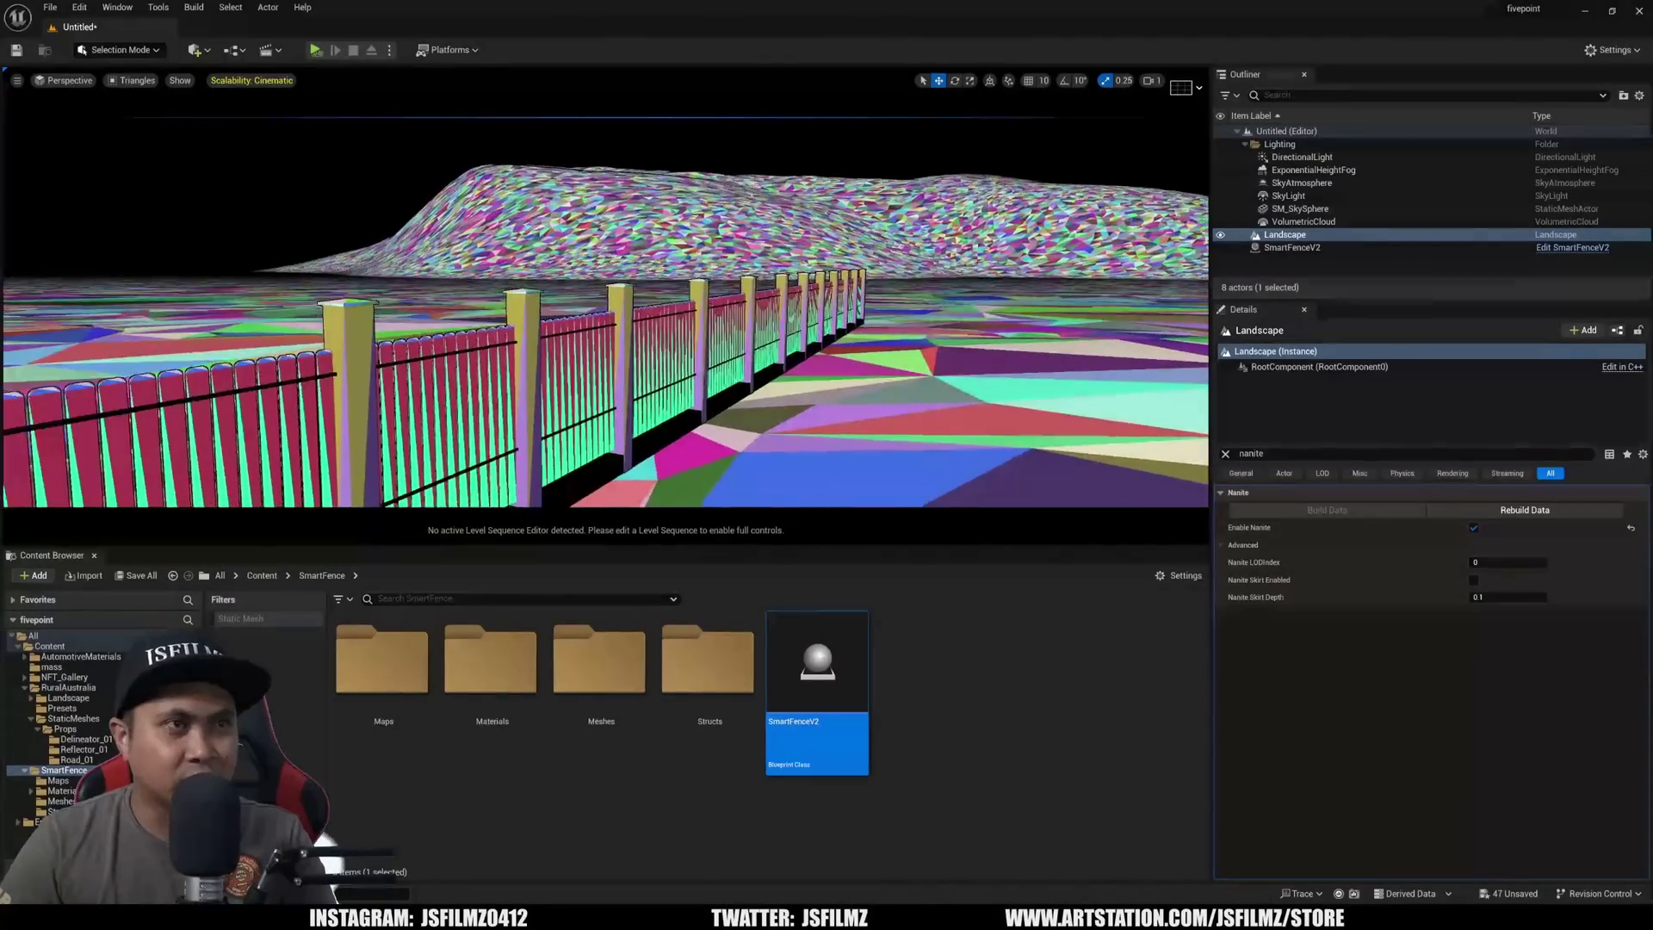
key("s")
right_click_drag(807, 419, 773, 431)
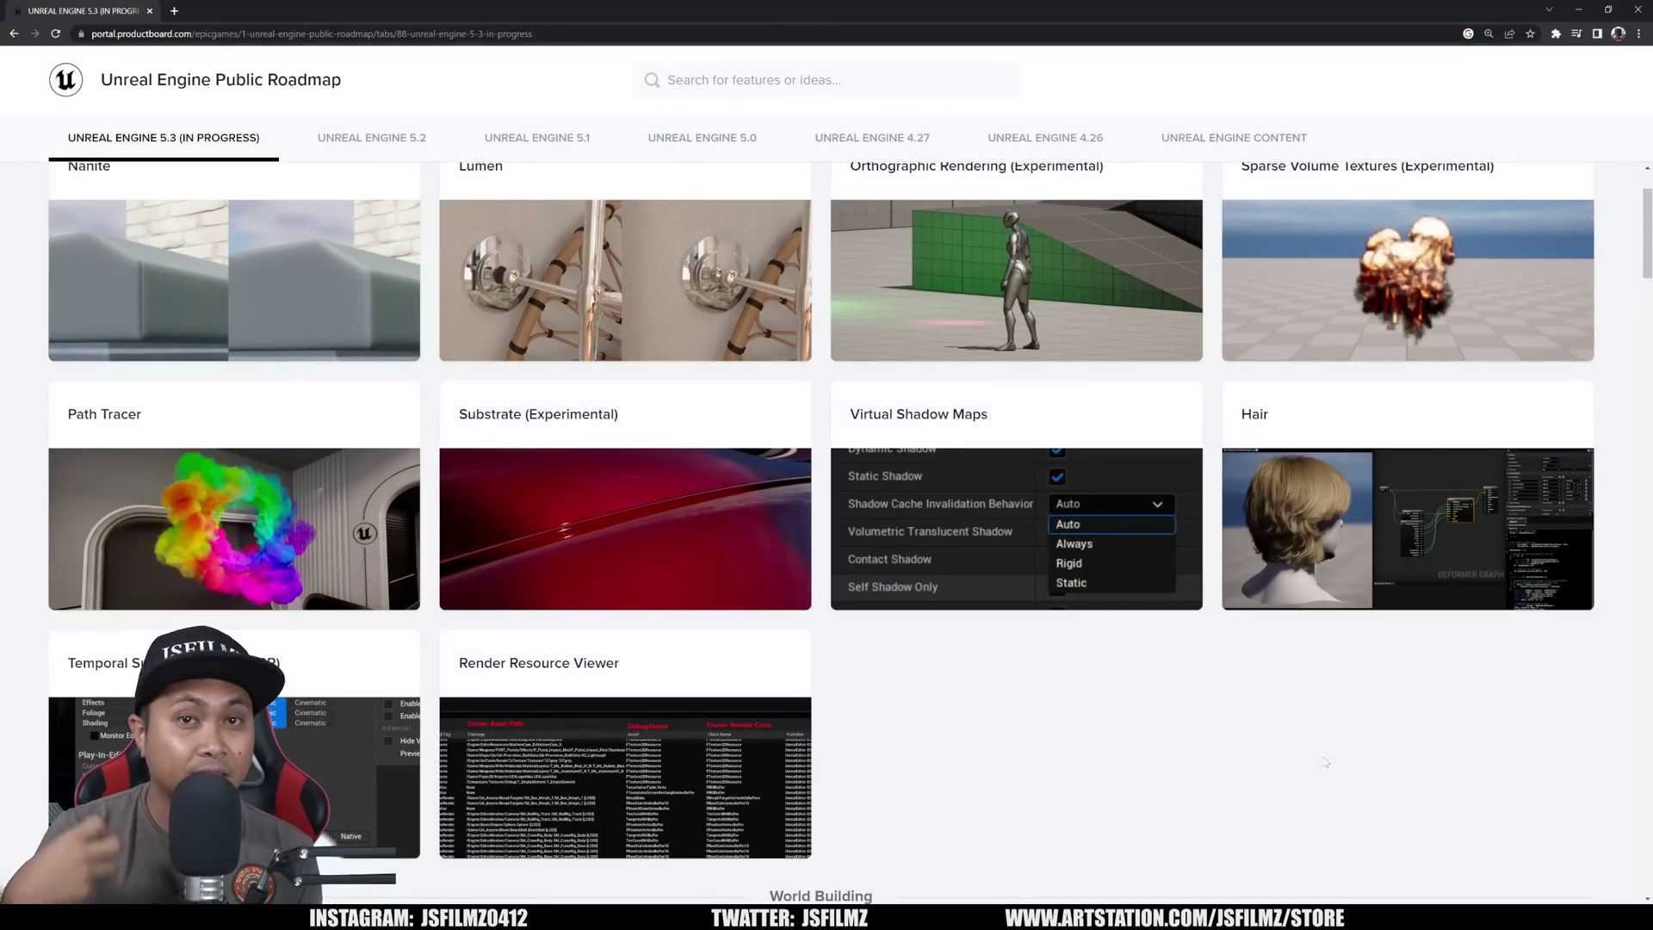
Browse the Unreal Engine 5.3 public roadmap in the web browser, and read the Anamorphic Lens Calibration Solver (Experimental) entry
scroll(1456, 619, "down", 1)
scroll(1475, 646, "up", 2)
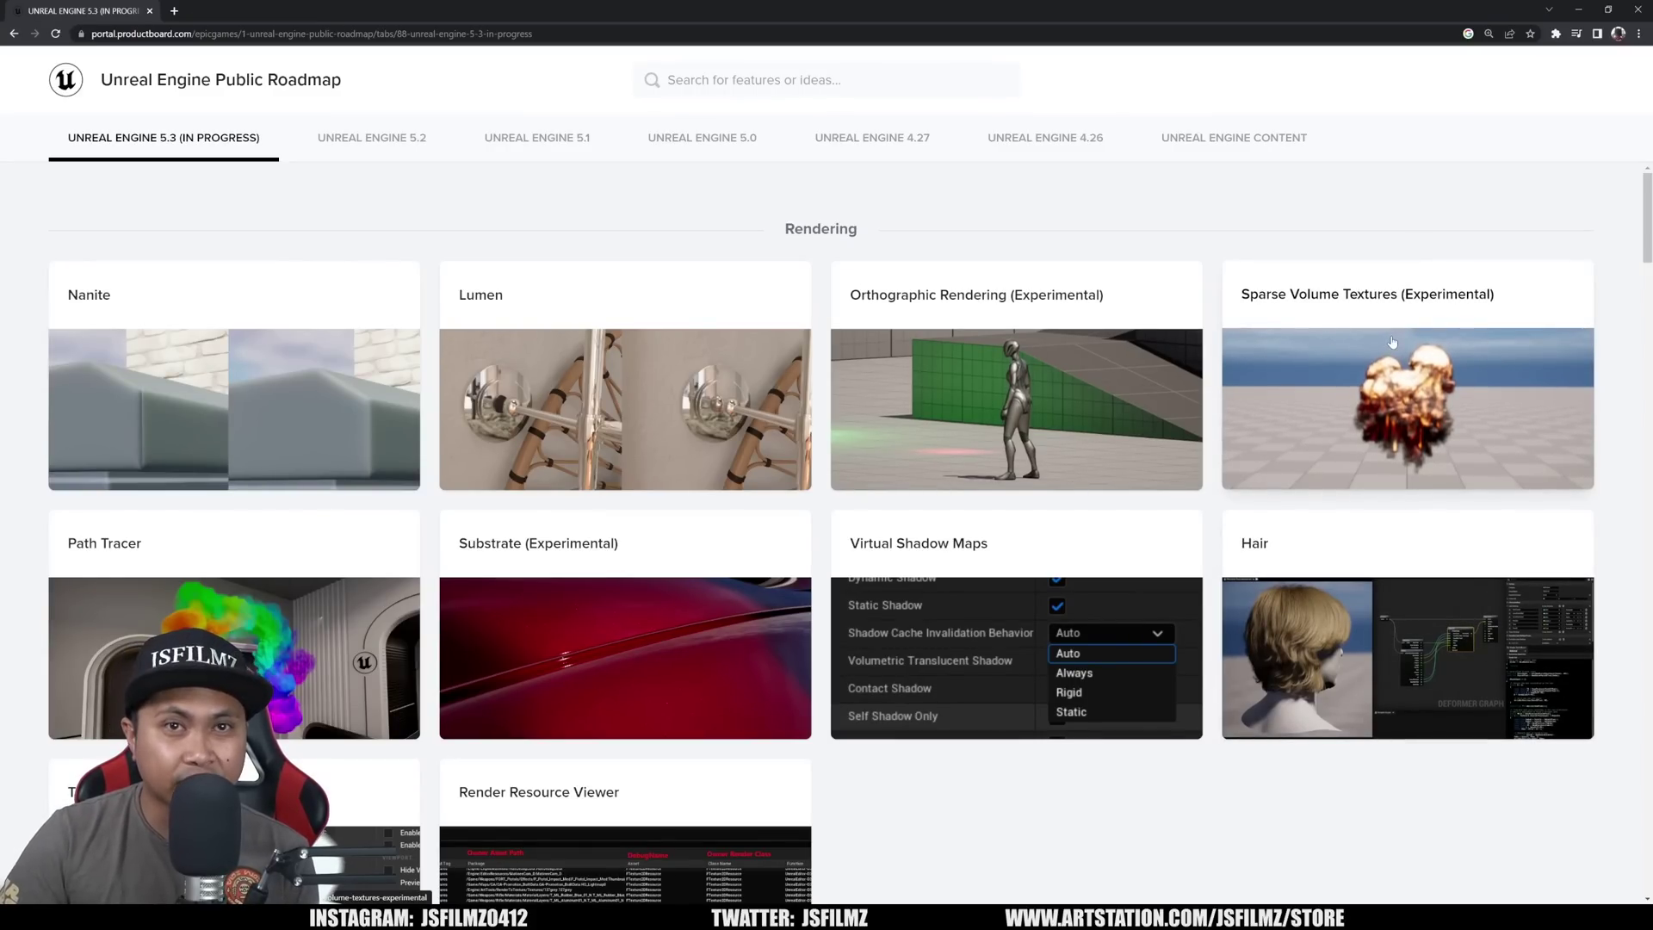
scroll(922, 505, "down", 15)
scroll(923, 506, "down", 20)
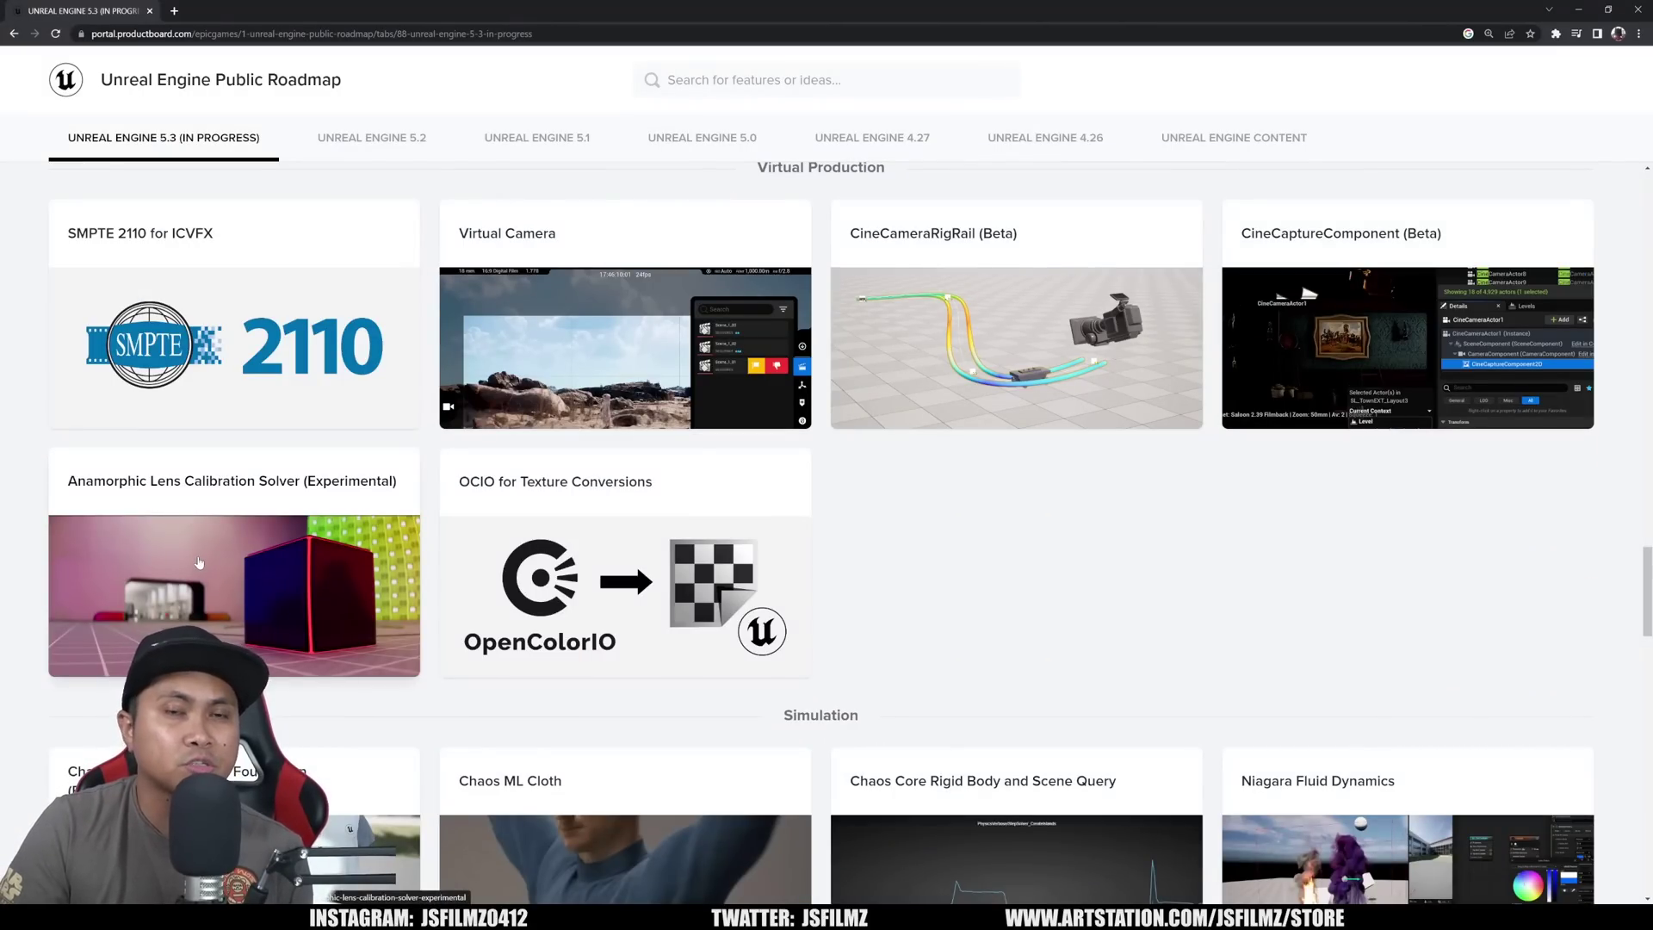
left_click(198, 561)
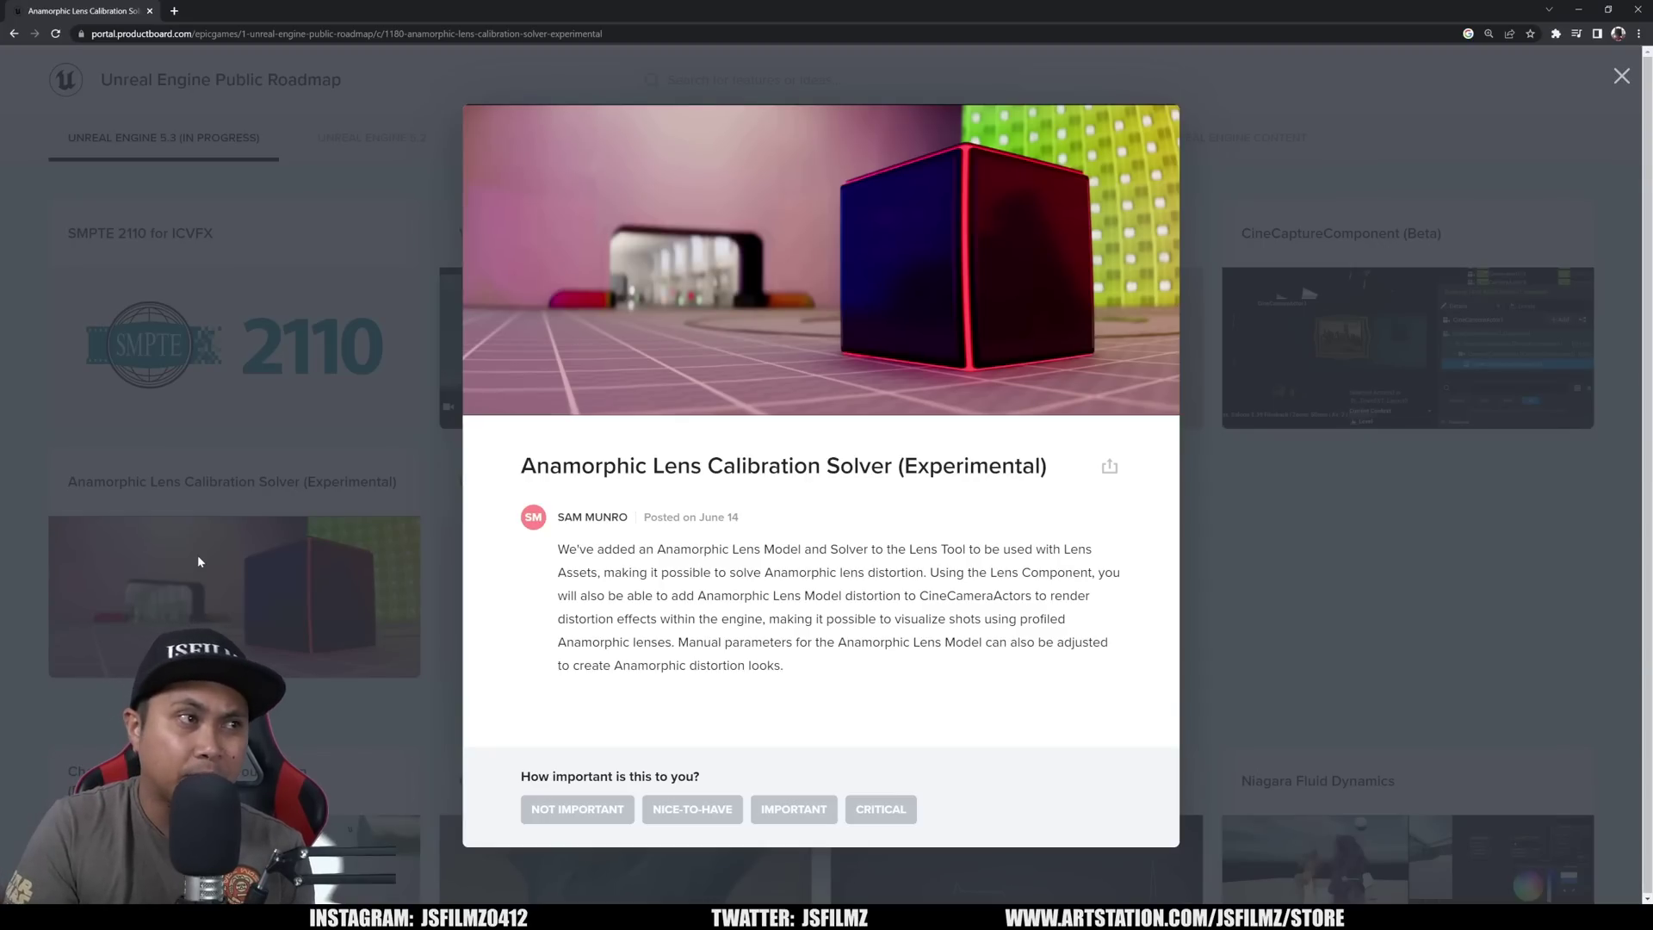
left_click(1229, 603)
Look through the other Unreal Engine 5.3 roadmap sections, such as Simulation, Audio and Platform
scroll(1231, 600, "down", 5)
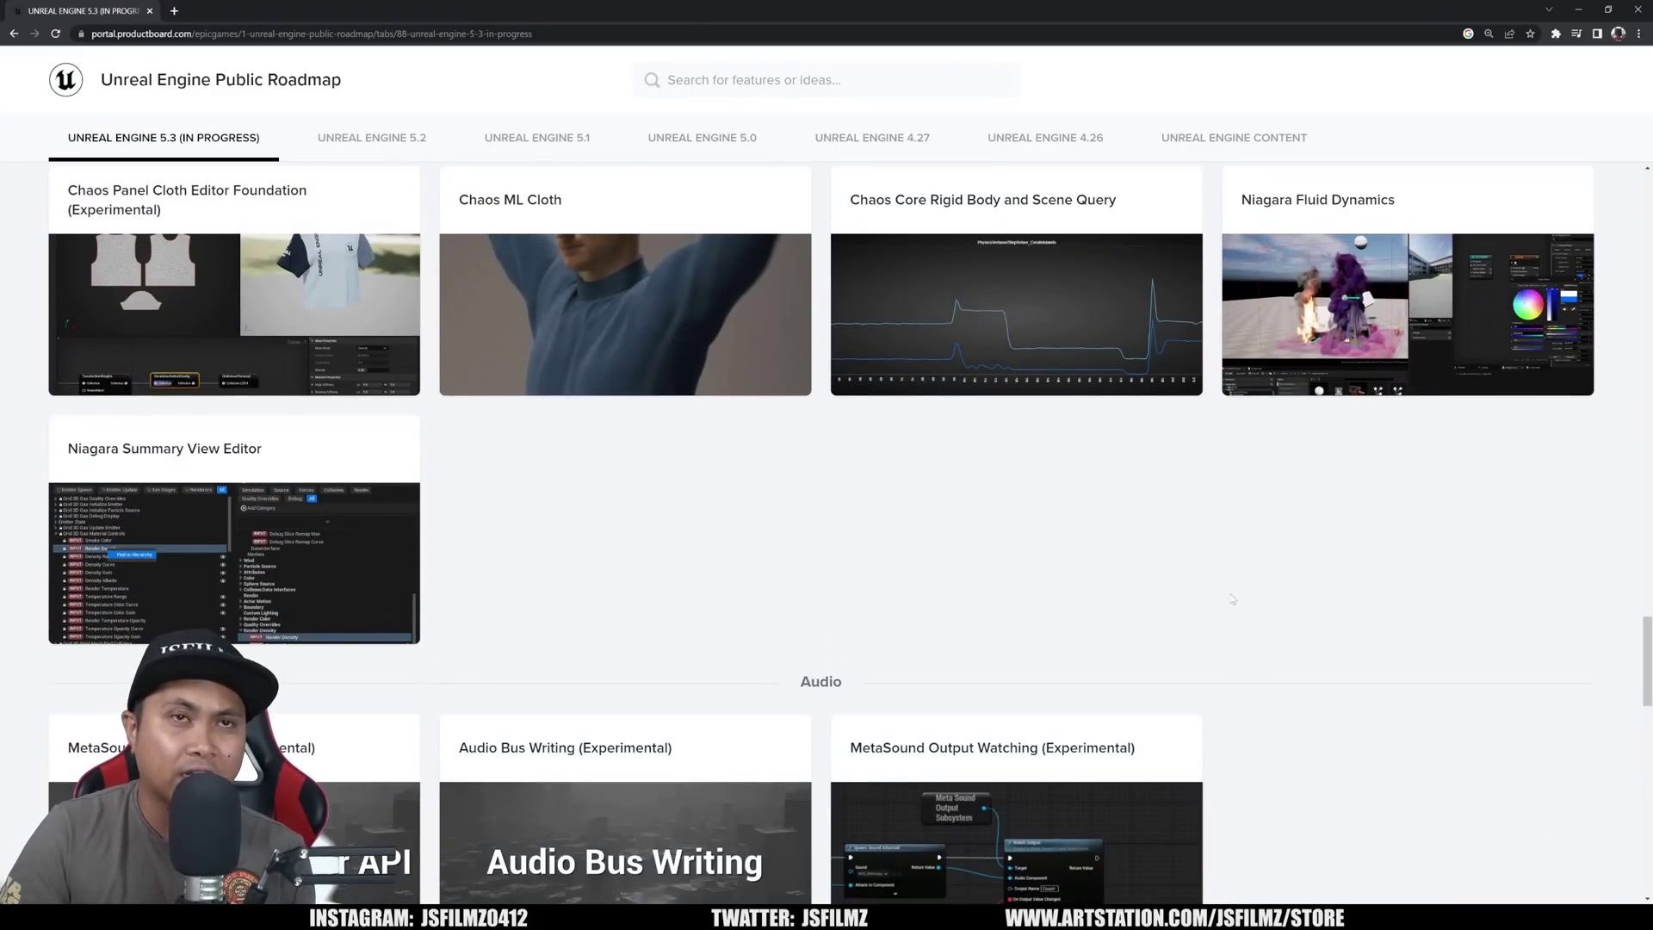
scroll(1491, 694, "up", 3)
scroll(1490, 694, "down", 4)
scroll(1490, 694, "up", 4)
scroll(1503, 691, "down", 10)
scroll(1503, 692, "up", 10)
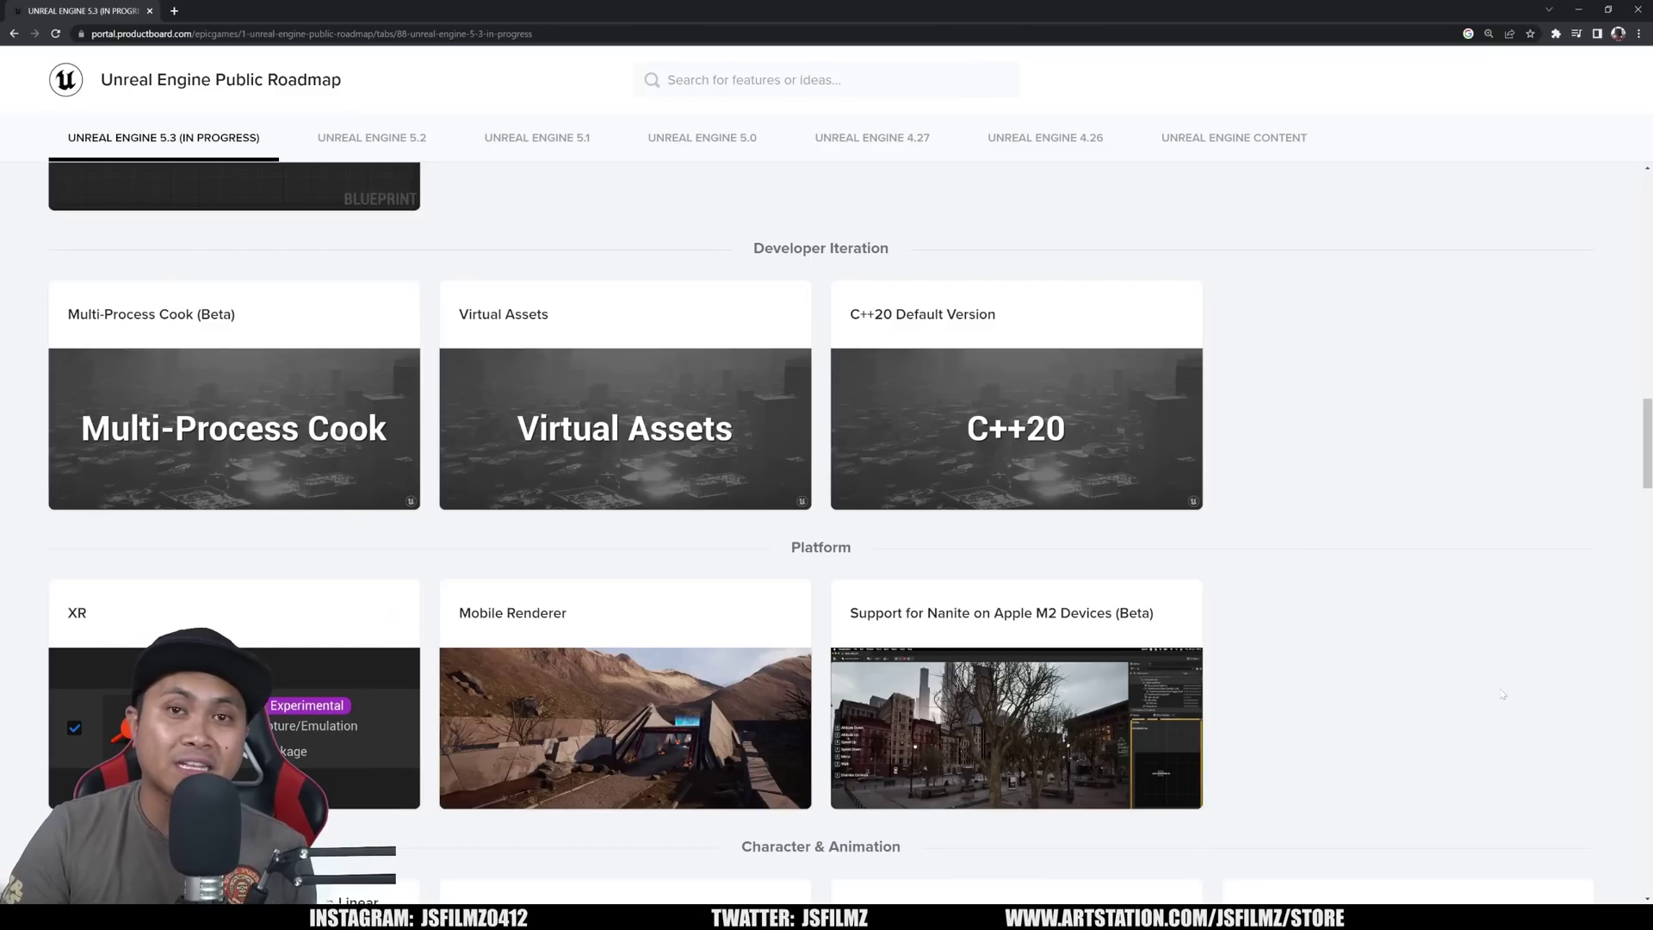